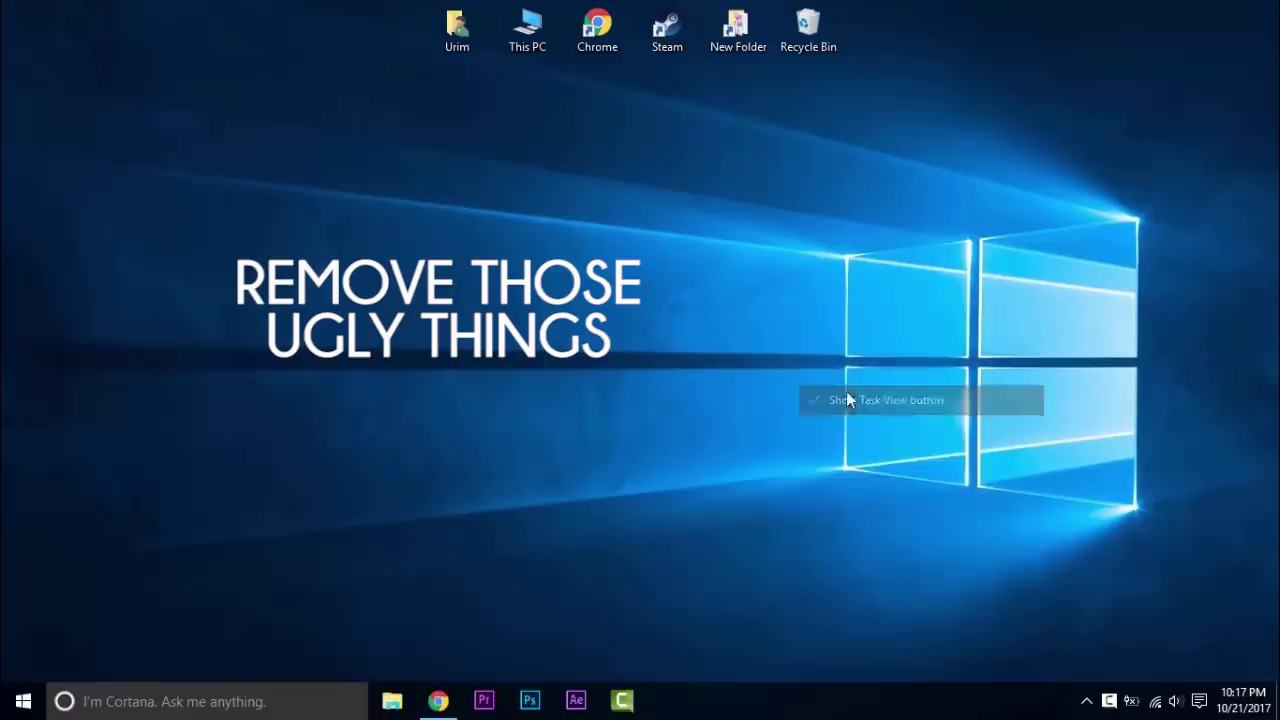
# Hide the Cortana search box from the taskbar.
pyautogui.rightClick(752, 695)
pyautogui.moveTo(789, 386)
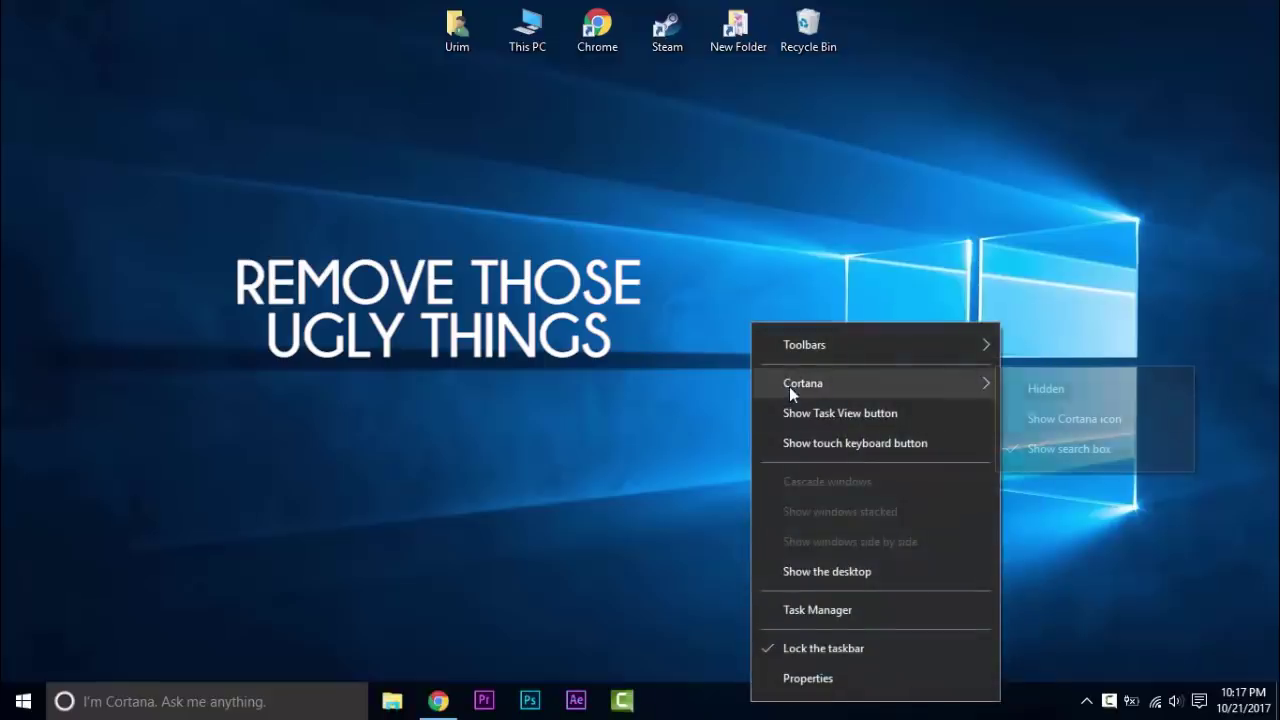
pyautogui.click(1024, 389)
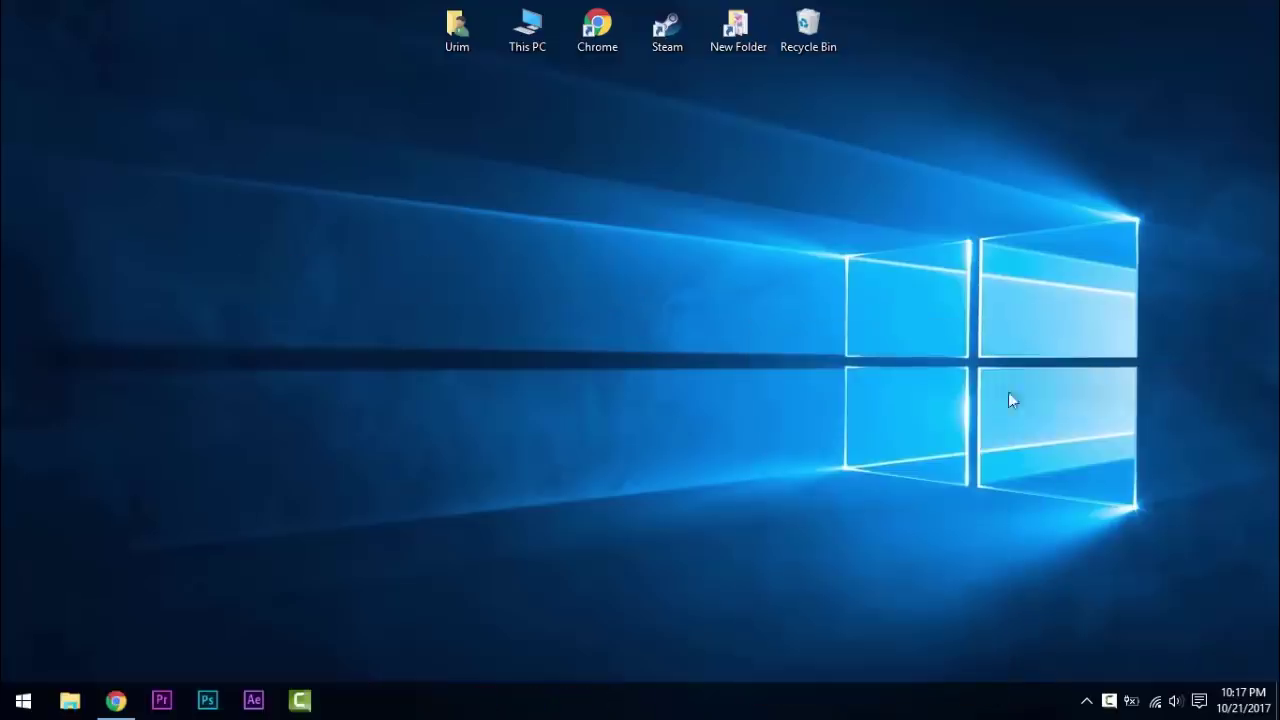
# Unlock the taskbar and add the Links toolbar to it.
pyautogui.rightClick(716, 700)
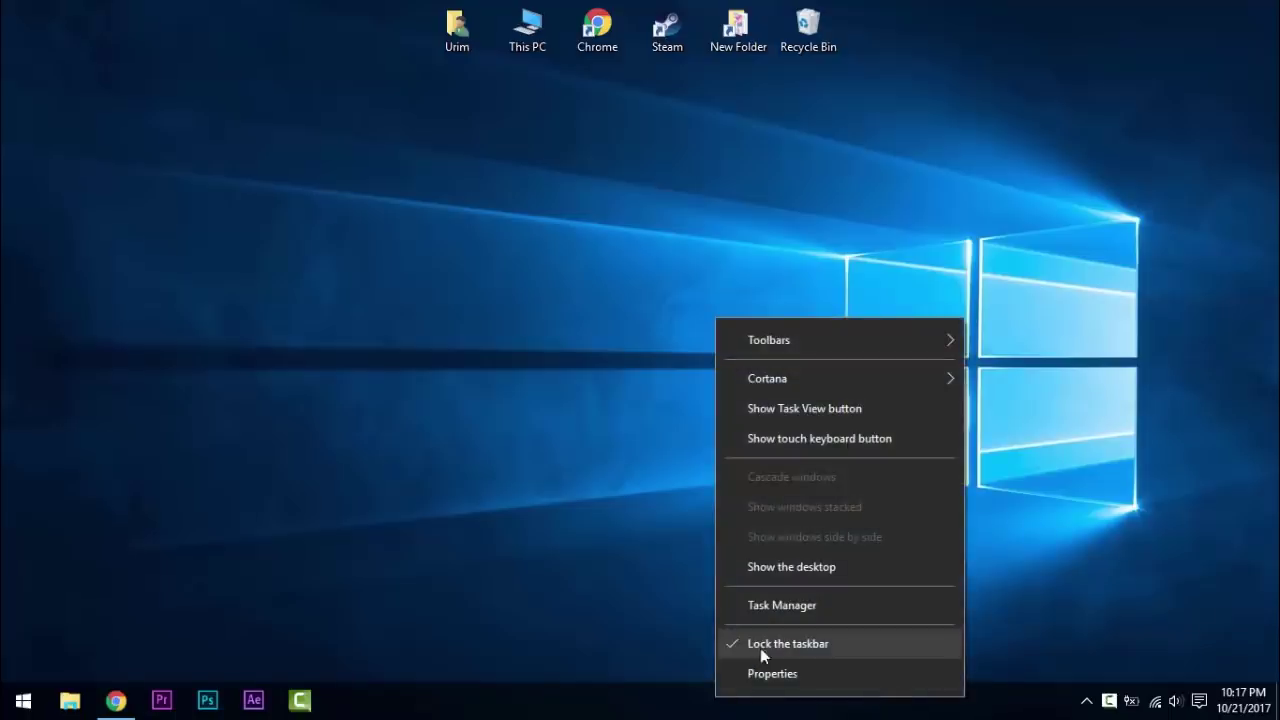
pyautogui.click(776, 645)
pyautogui.rightClick(763, 700)
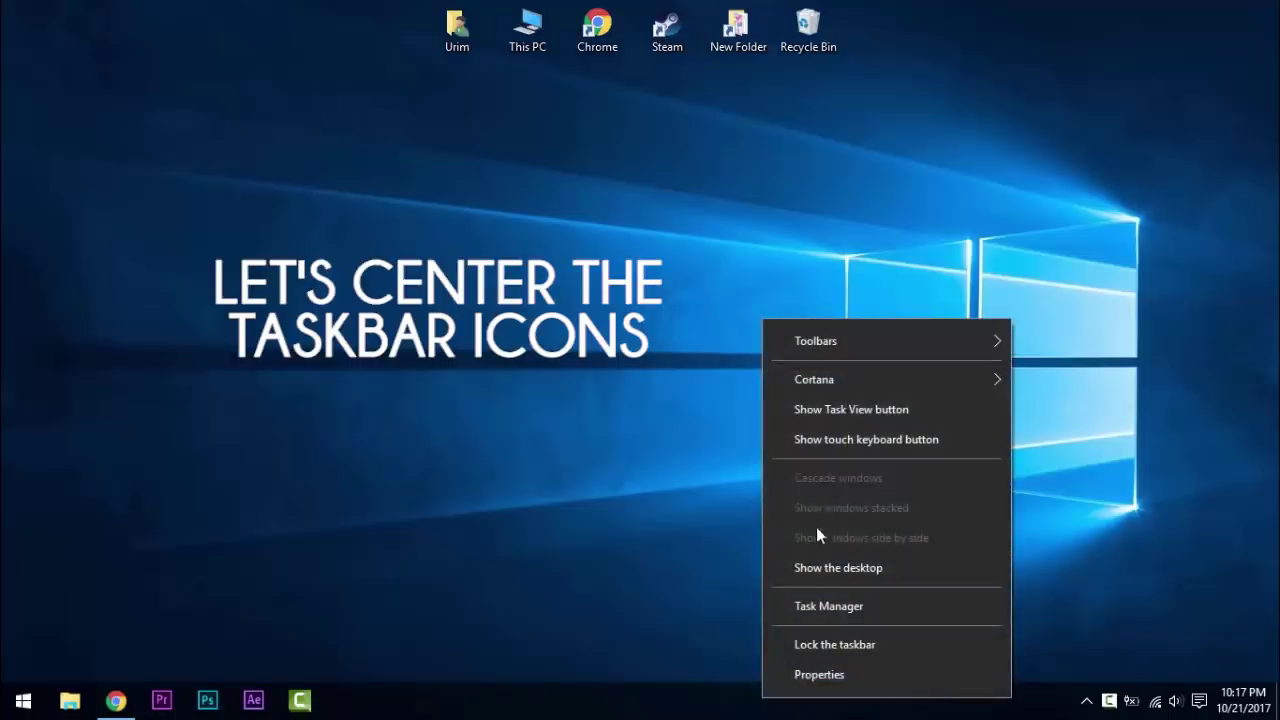
pyautogui.moveTo(815, 345)
pyautogui.click(1060, 371)
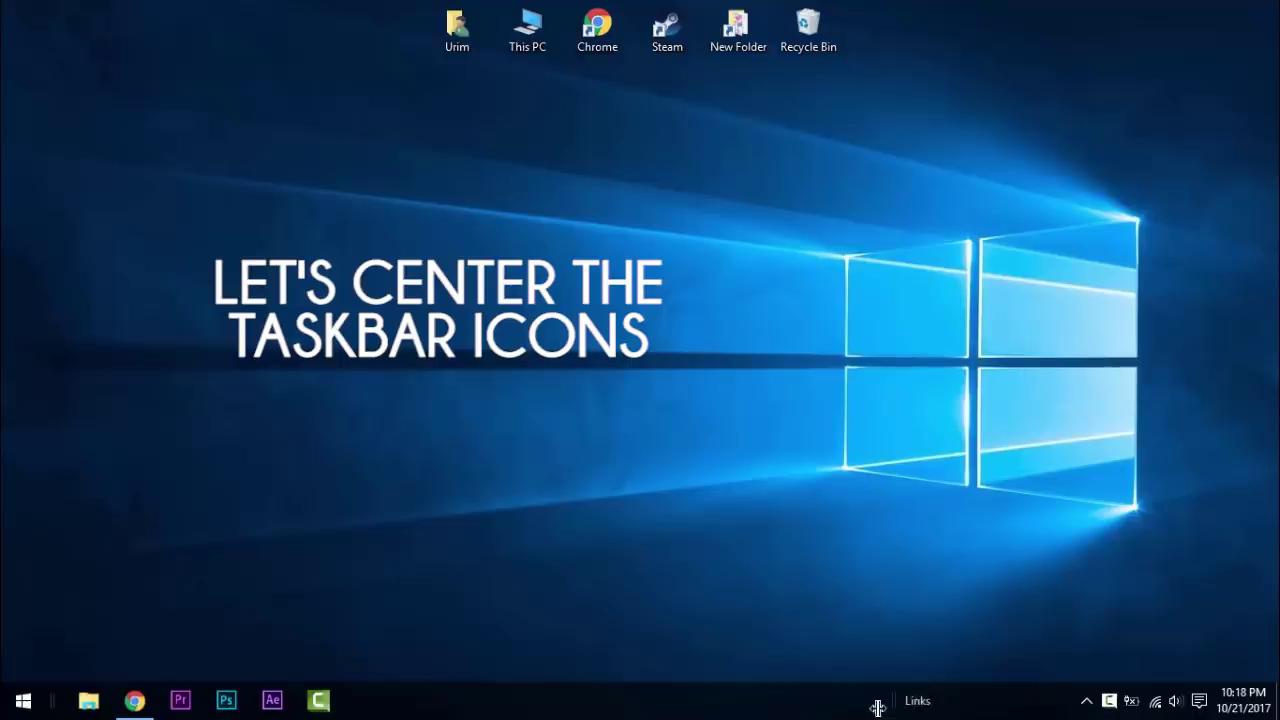
# Swap the Links toolbar to the Start button's side and move the app icons to the middle of the taskbar.
pyautogui.moveTo(542, 708); pyautogui.dragTo(301, 703)
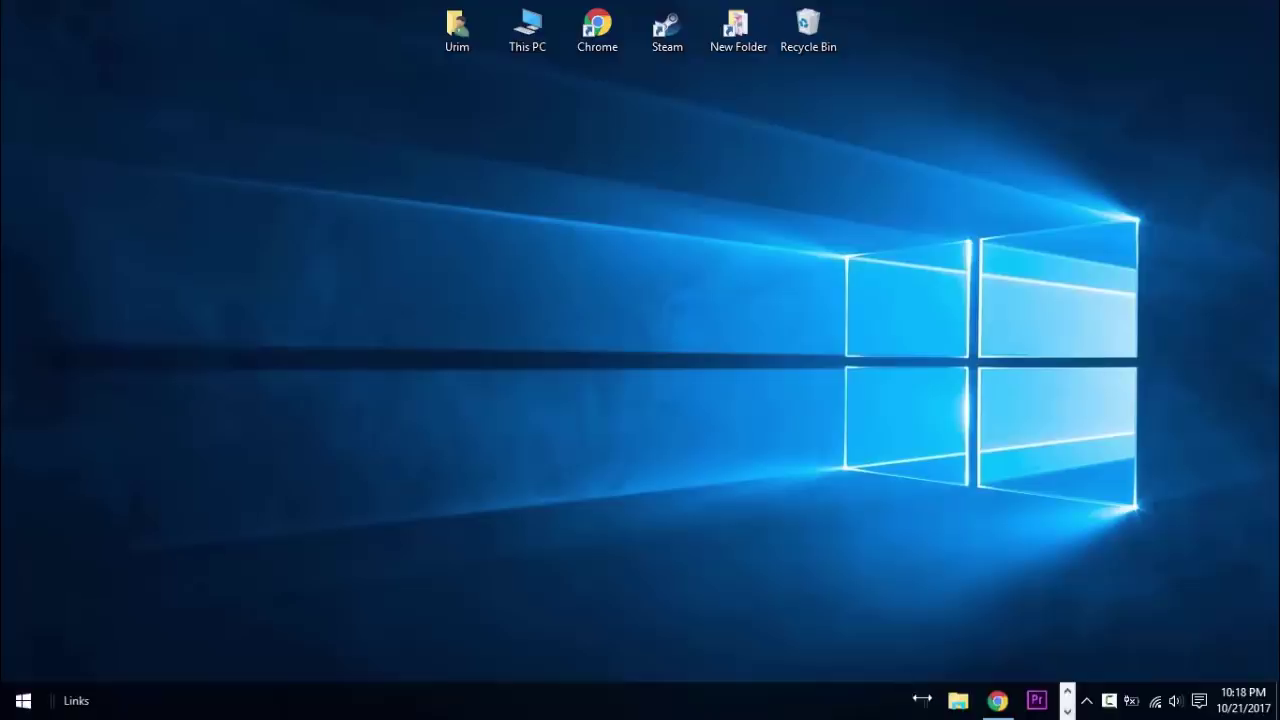
pyautogui.moveTo(705, 705); pyautogui.dragTo(500, 708)
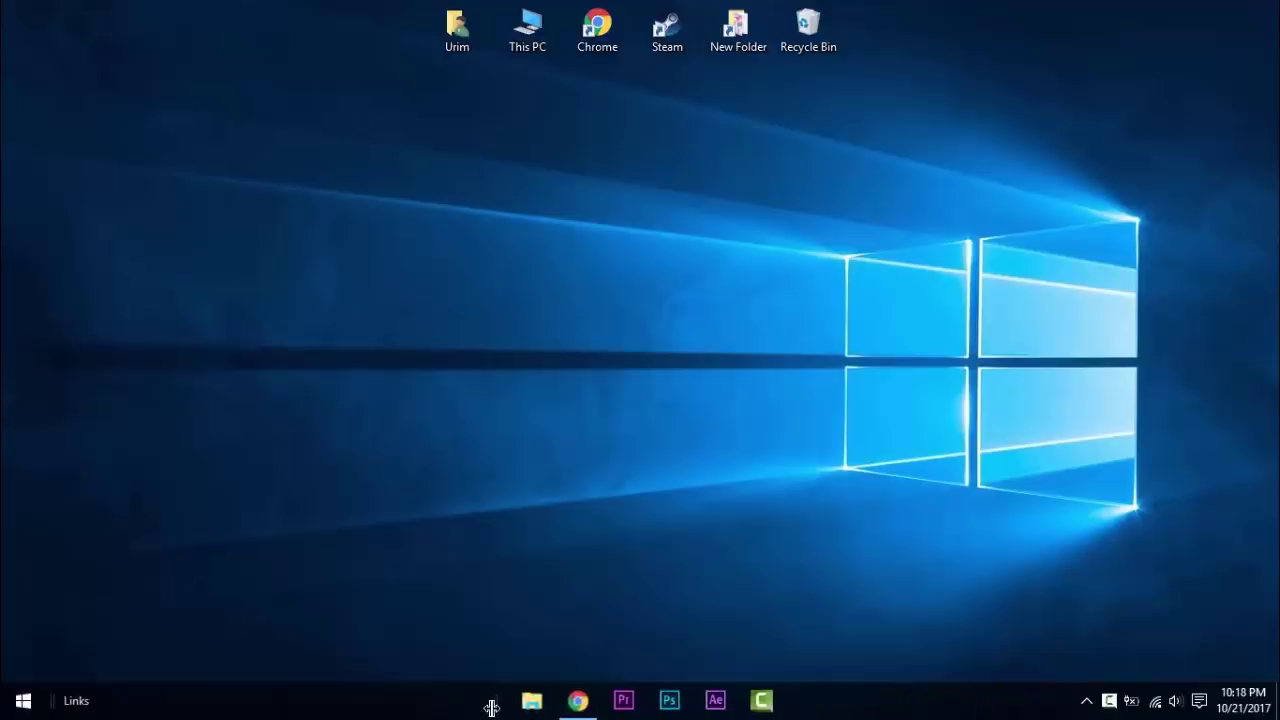
# Hide the text and title of the Links toolbar on the taskbar.
pyautogui.rightClick(460, 700)
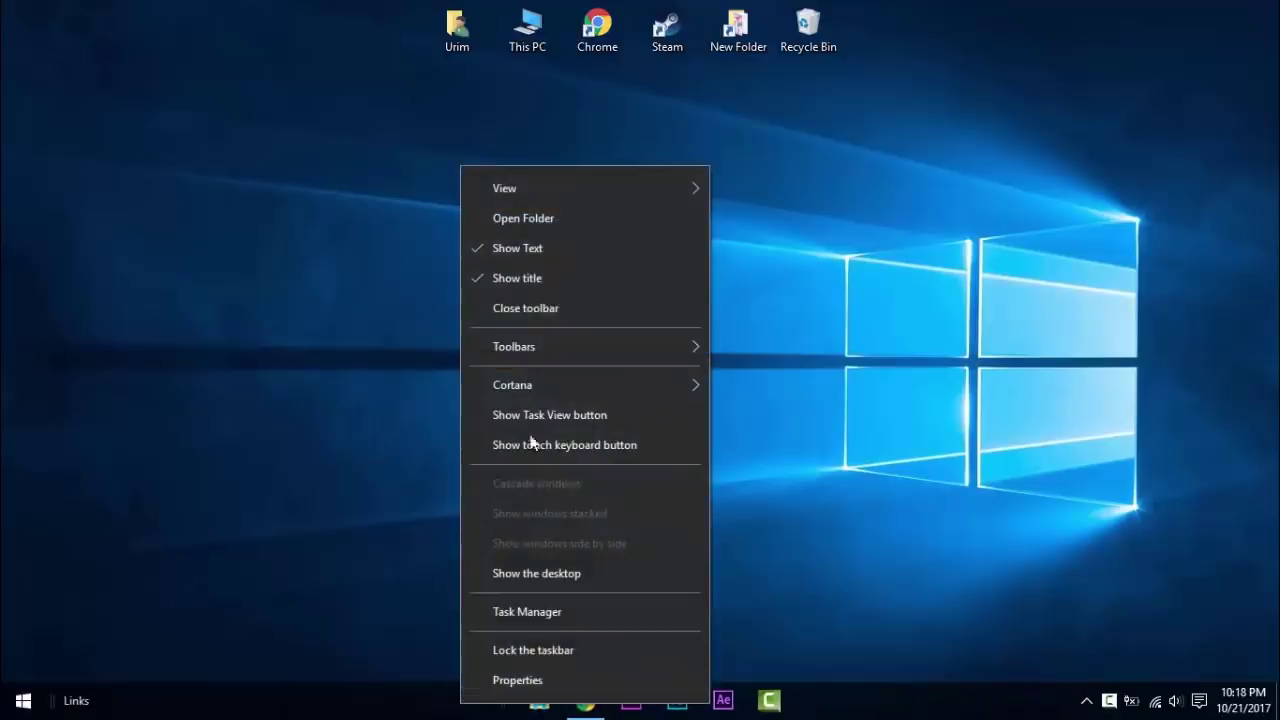
pyautogui.click(522, 259)
pyautogui.rightClick(452, 703)
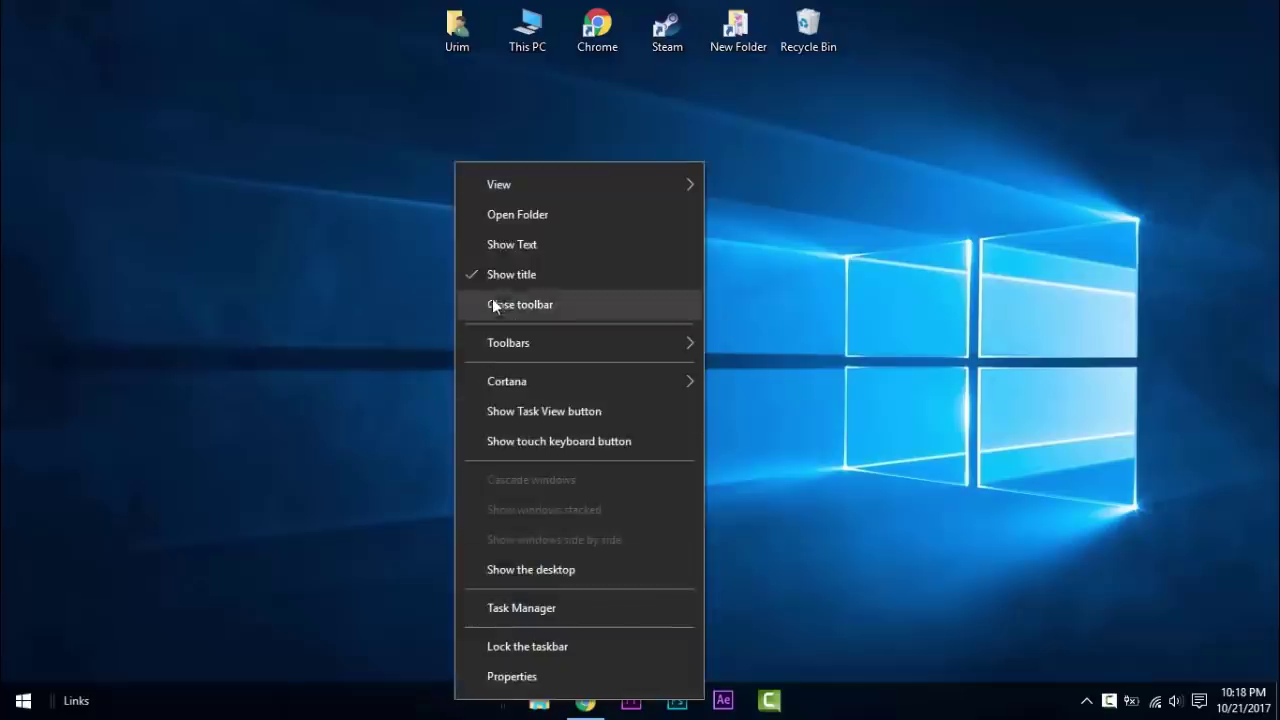
pyautogui.click(499, 280)
# Lock the taskbar, unlock it to fine-tune the centring of the app icons, and lock it again.
pyautogui.rightClick(477, 710)
pyautogui.click(523, 650)
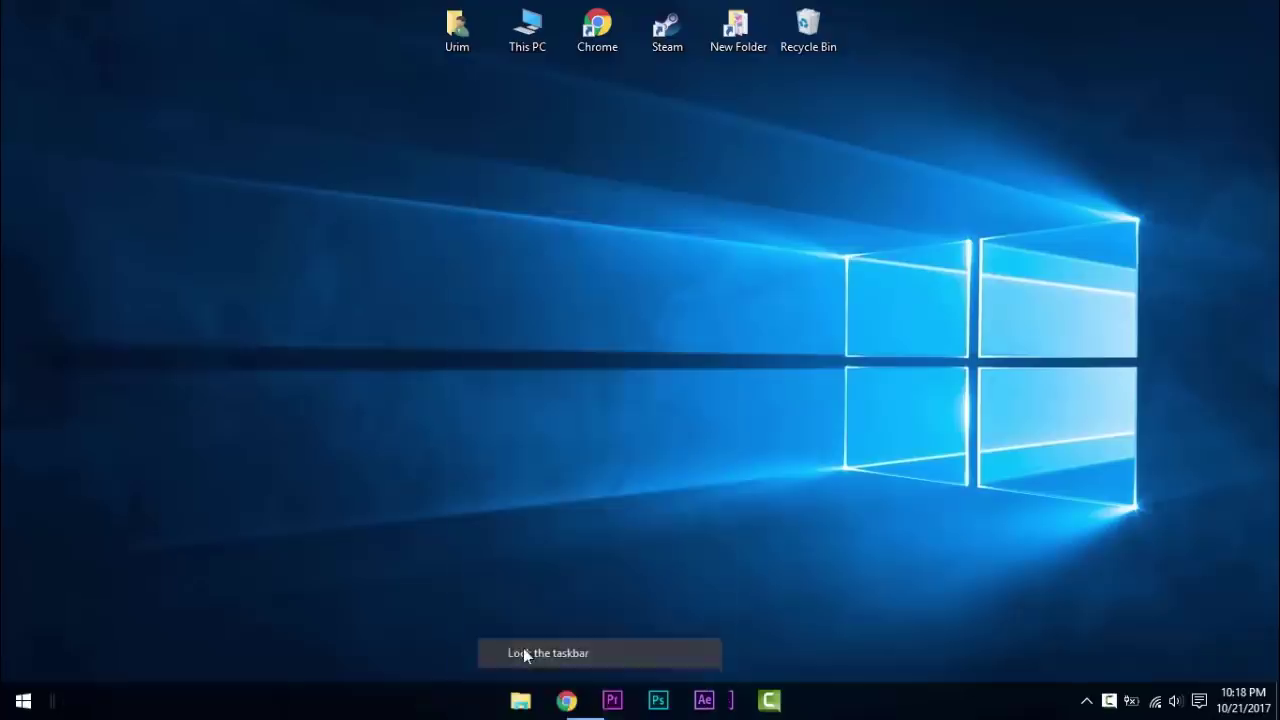
pyautogui.rightClick(458, 705)
pyautogui.click(465, 663)
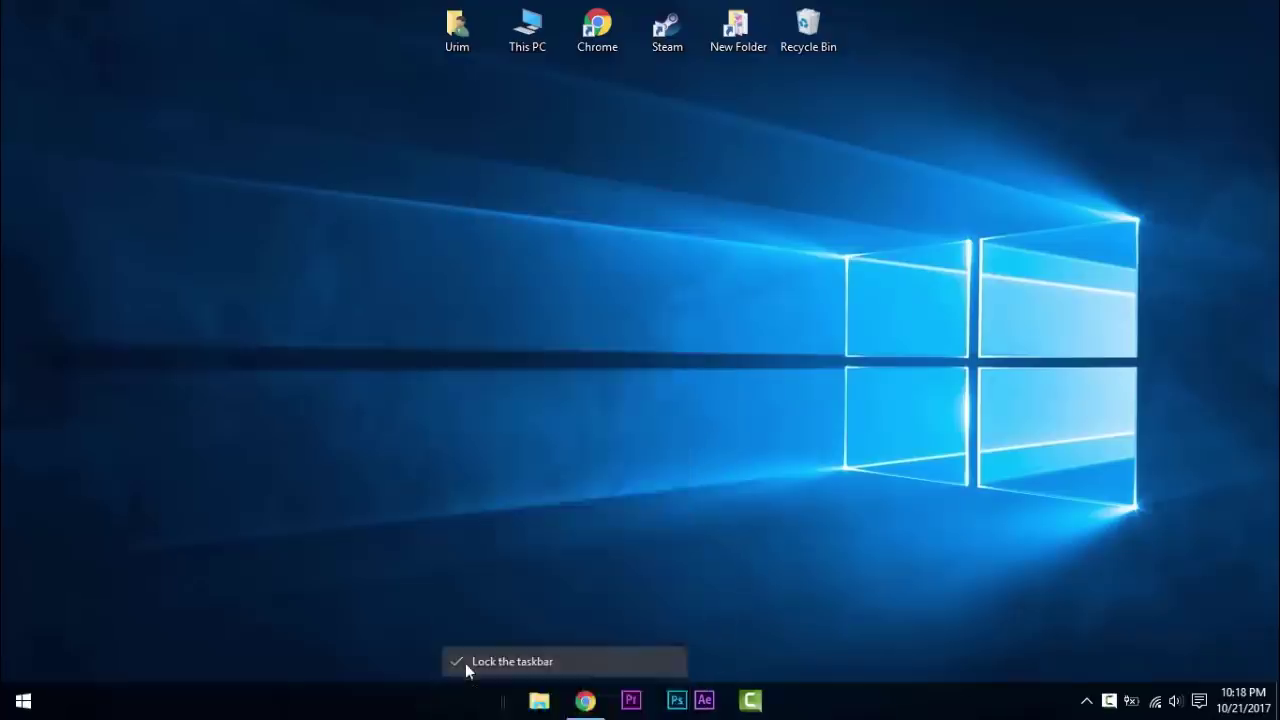
pyautogui.rightClick(525, 707)
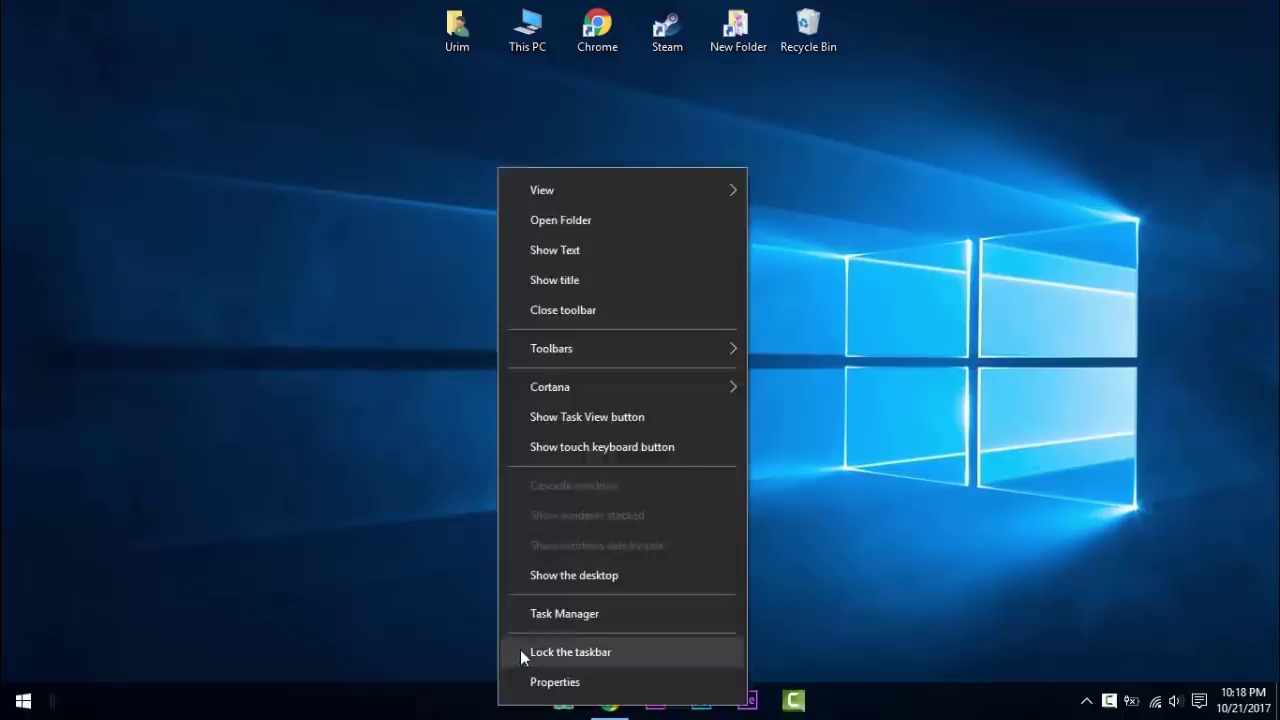
pyautogui.click(520, 649)
# Switch to Chrome and save the city skyline wallpaper from imgur to the Desktop as GY8Rg8f.png.
pyautogui.click(593, 702)
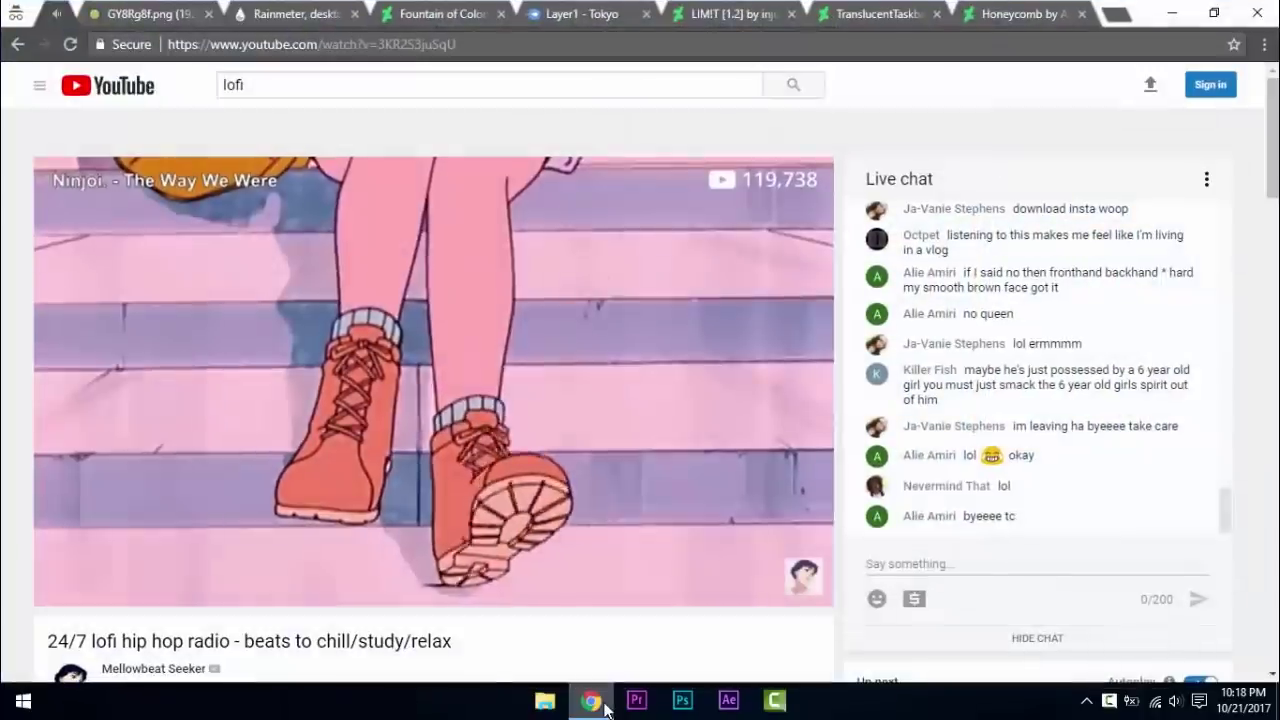
pyautogui.click(133, 20)
pyautogui.rightClick(377, 247)
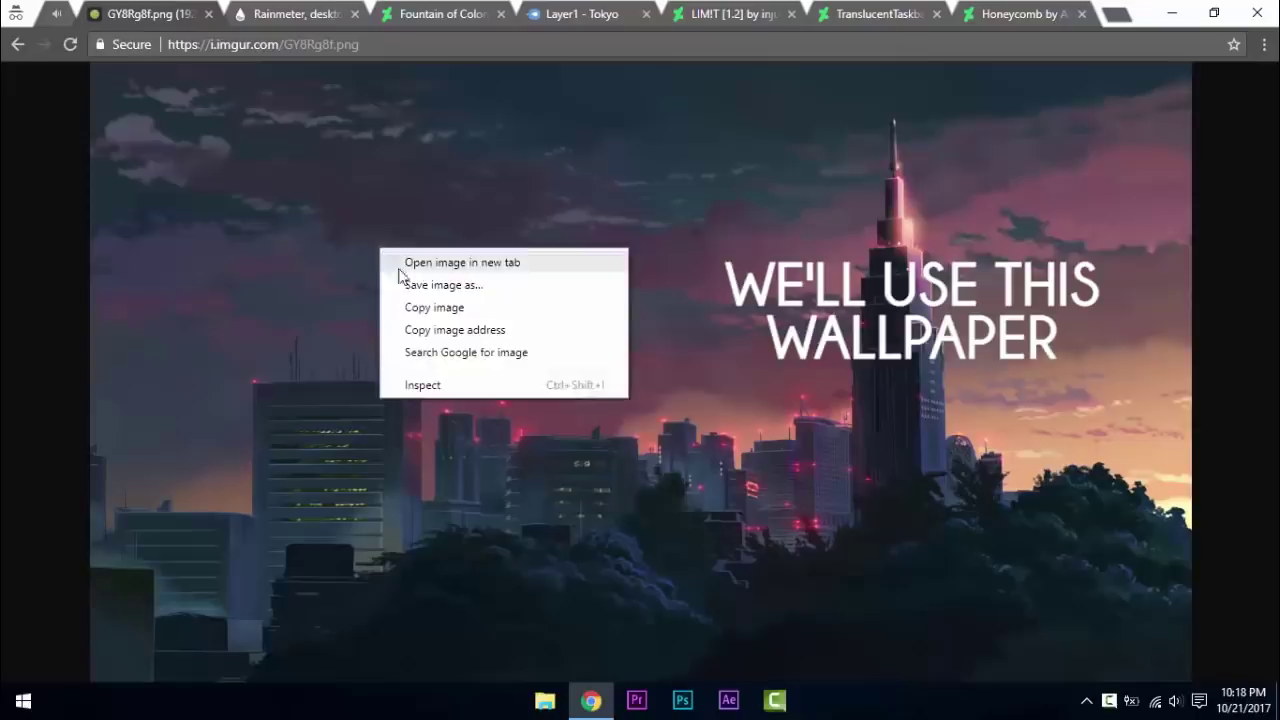
pyautogui.click(405, 284)
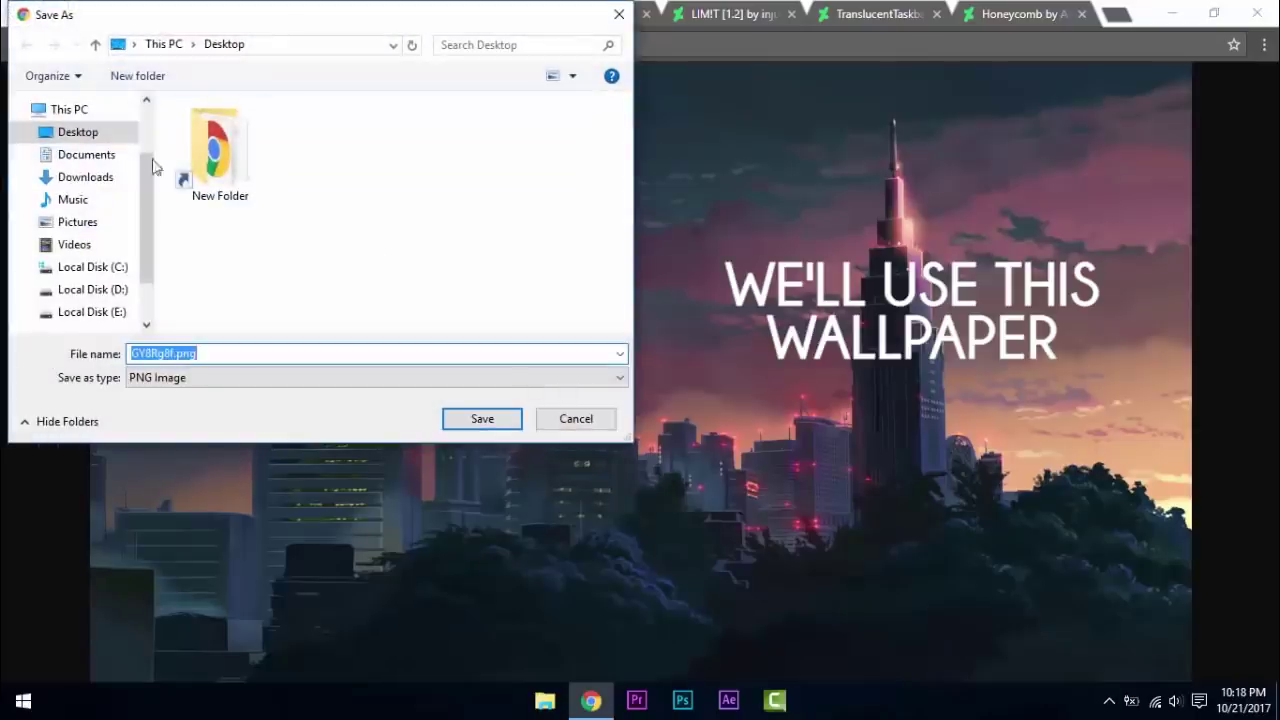
pyautogui.click(120, 134)
pyautogui.click(482, 419)
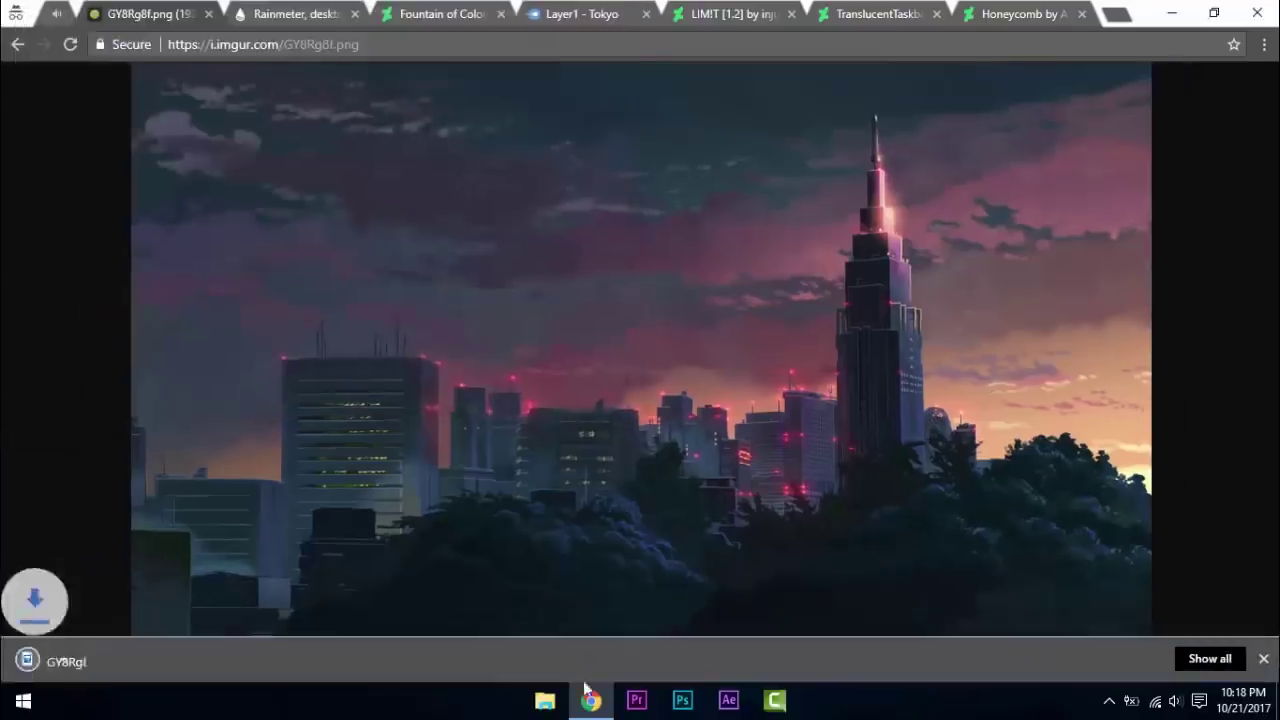
# Return to the desktop and set GY8Rg8f.png as the desktop background.
pyautogui.click(590, 700)
pyautogui.rightClick(37, 37)
pyautogui.click(66, 66)
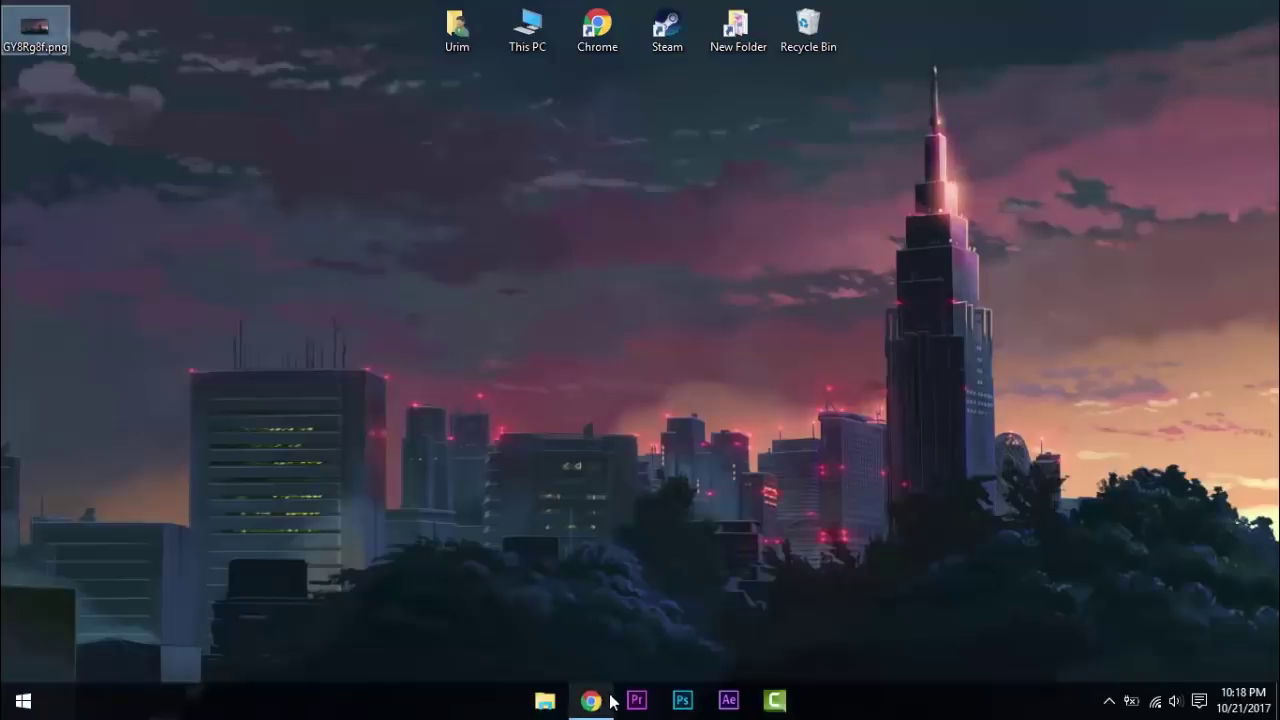
# Switch to Chrome and download the Rainmeter 4.0 Final Release from rainmeter.net.
pyautogui.click(610, 701)
pyautogui.click(292, 17)
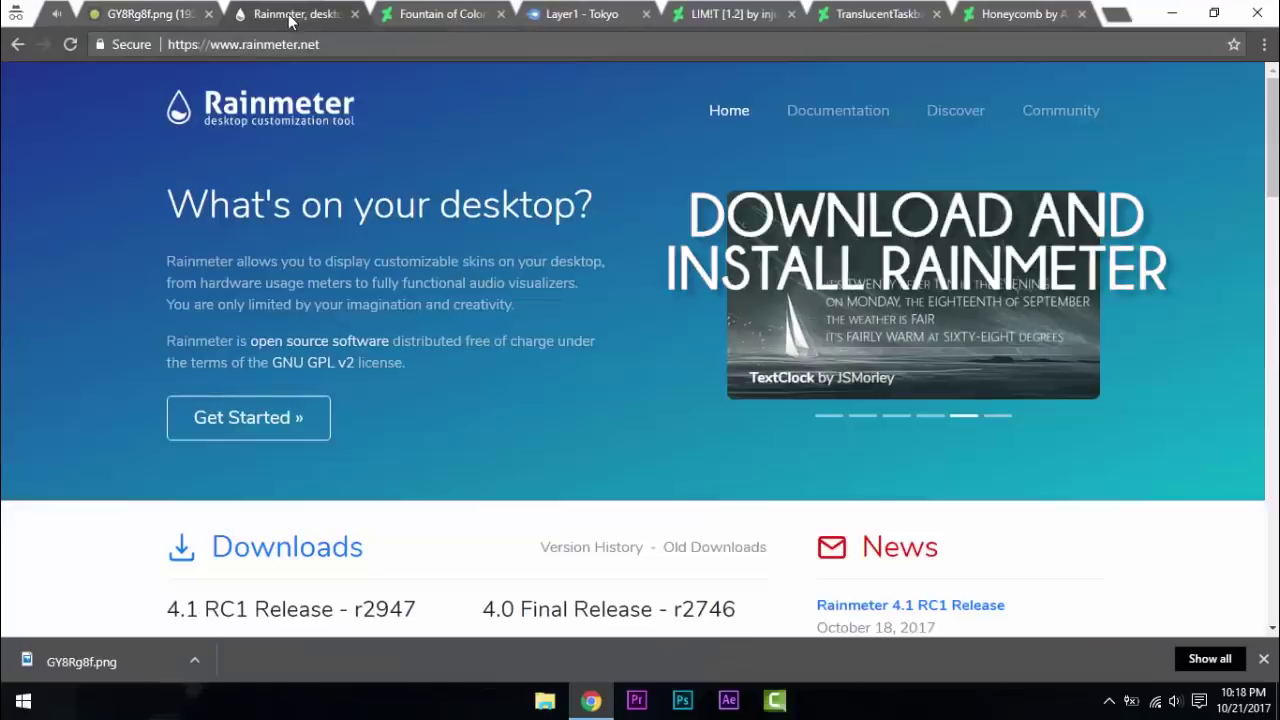
pyautogui.scroll(-2, 437, 270)
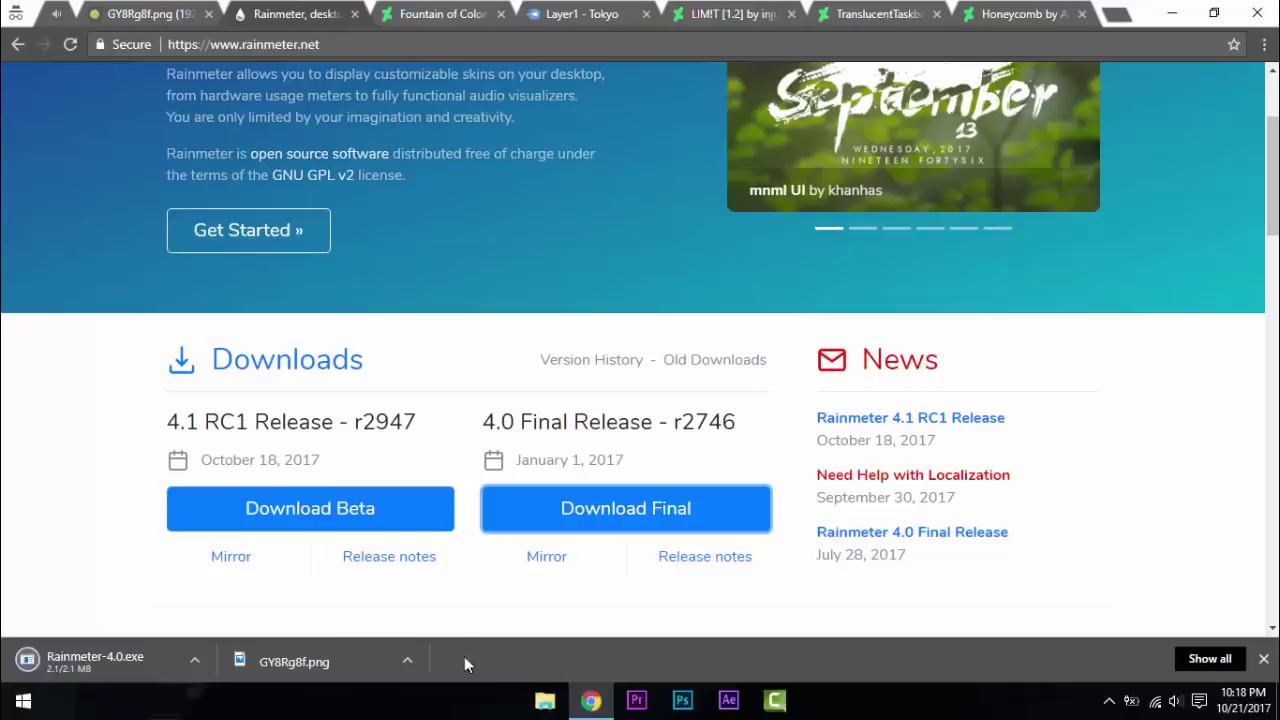
# Install Rainmeter from Rainmeter-4.0.exe as a standard 64-bit installation in C:\Program Files\Rainmeter, launching on startup, and run it.
pyautogui.click(139, 655)
pyautogui.click(668, 372)
pyautogui.click(646, 392)
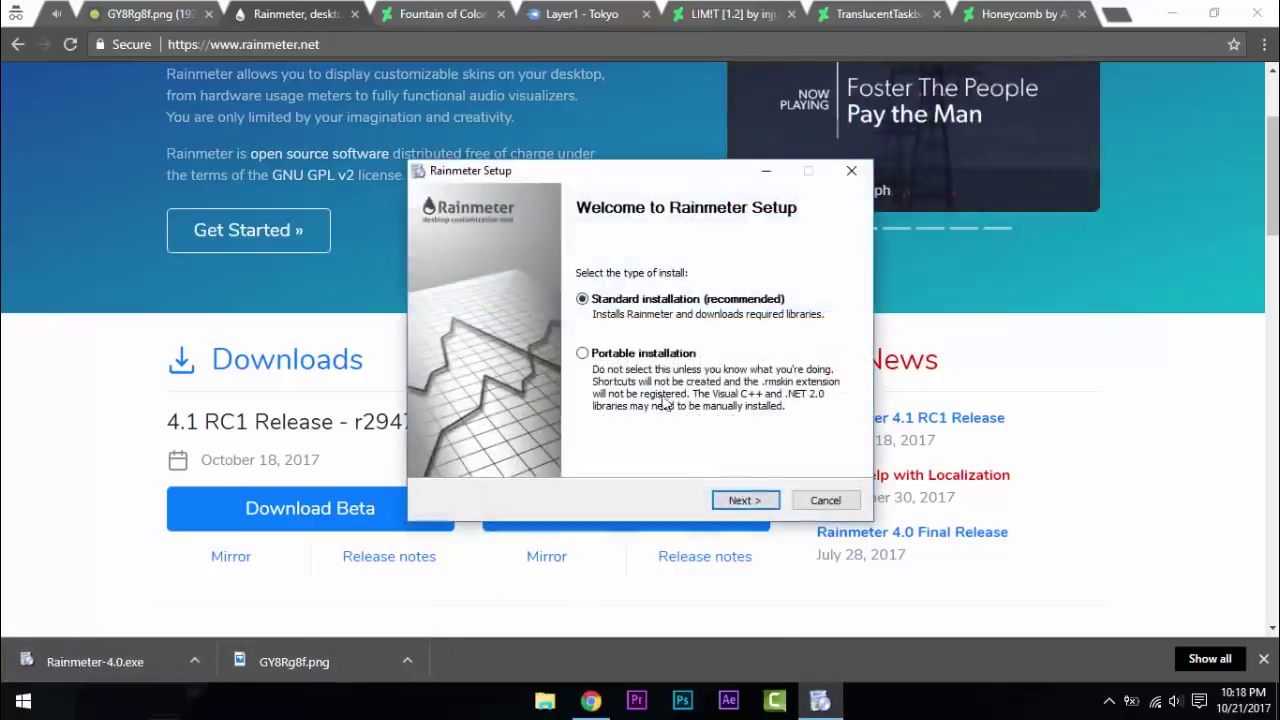
pyautogui.click(748, 500)
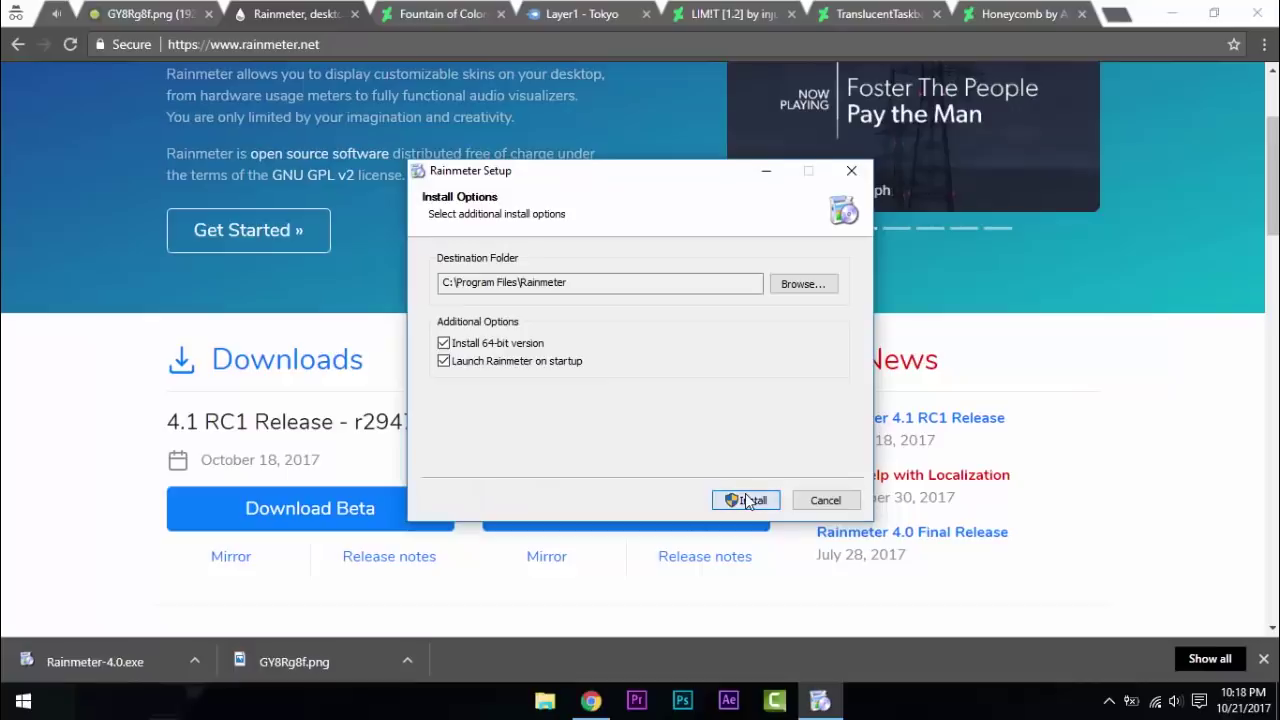
pyautogui.click(745, 497)
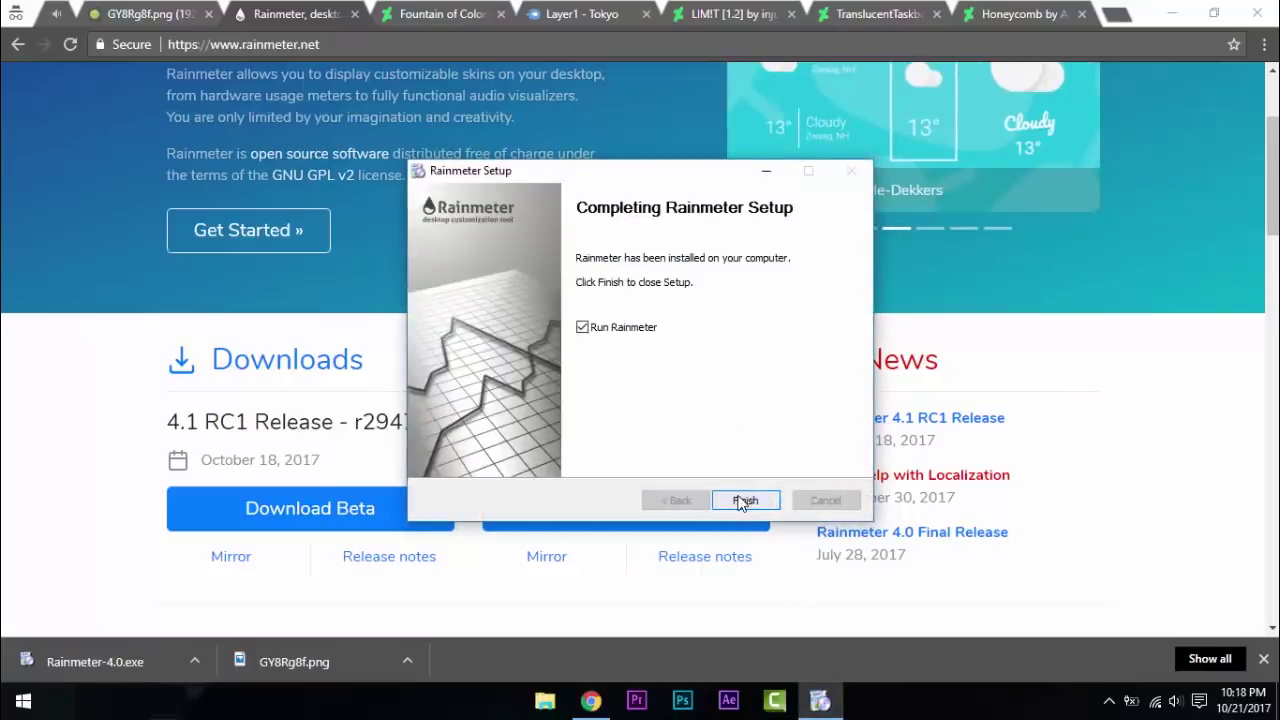
pyautogui.click(742, 501)
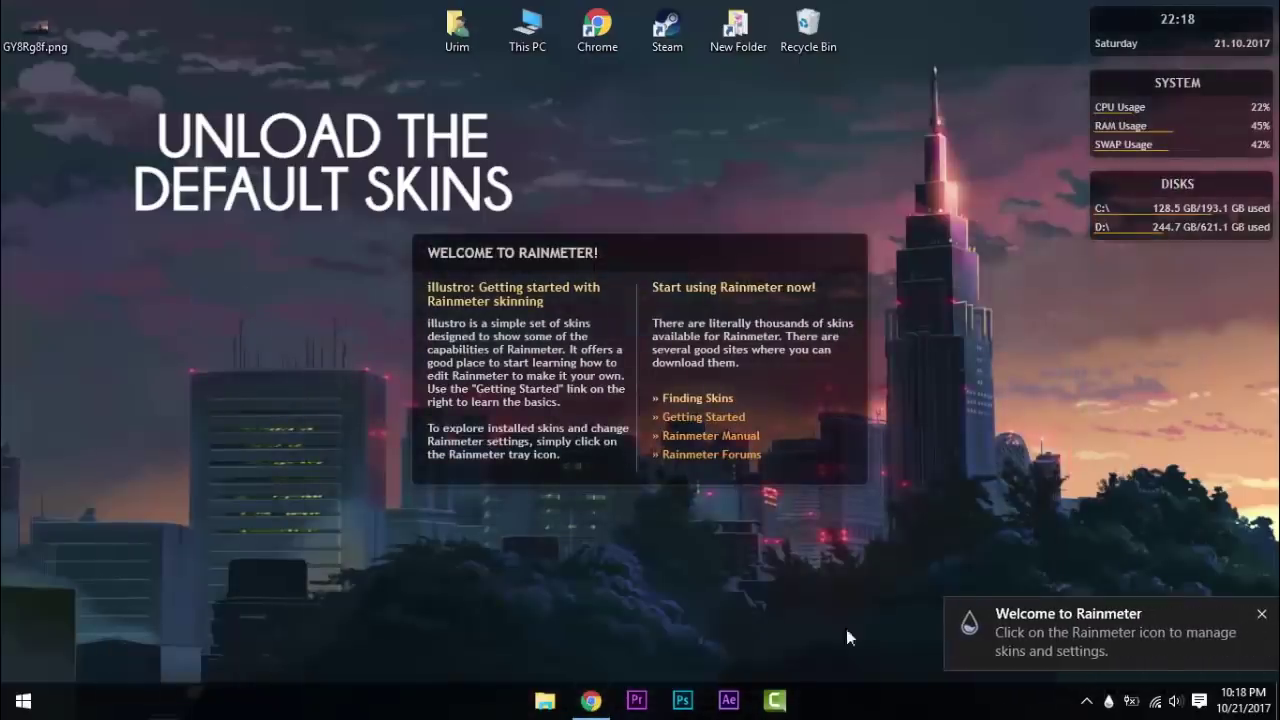
# Dismiss the Rainmeter welcome notification and unload the default illustro Welcome, Disks, System and Clock skins.
pyautogui.click(1263, 615)
pyautogui.rightClick(768, 327)
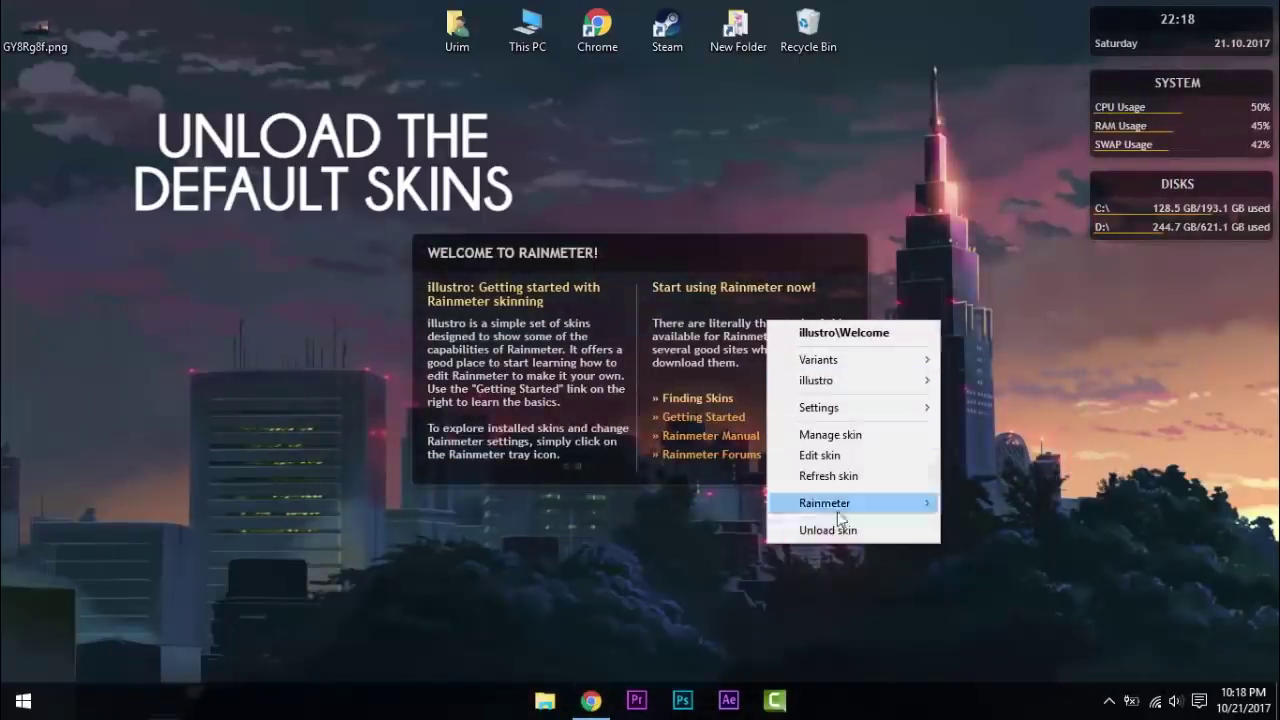
pyautogui.click(818, 530)
pyautogui.rightClick(1117, 193)
pyautogui.click(1150, 397)
pyautogui.rightClick(1120, 91)
pyautogui.click(1183, 297)
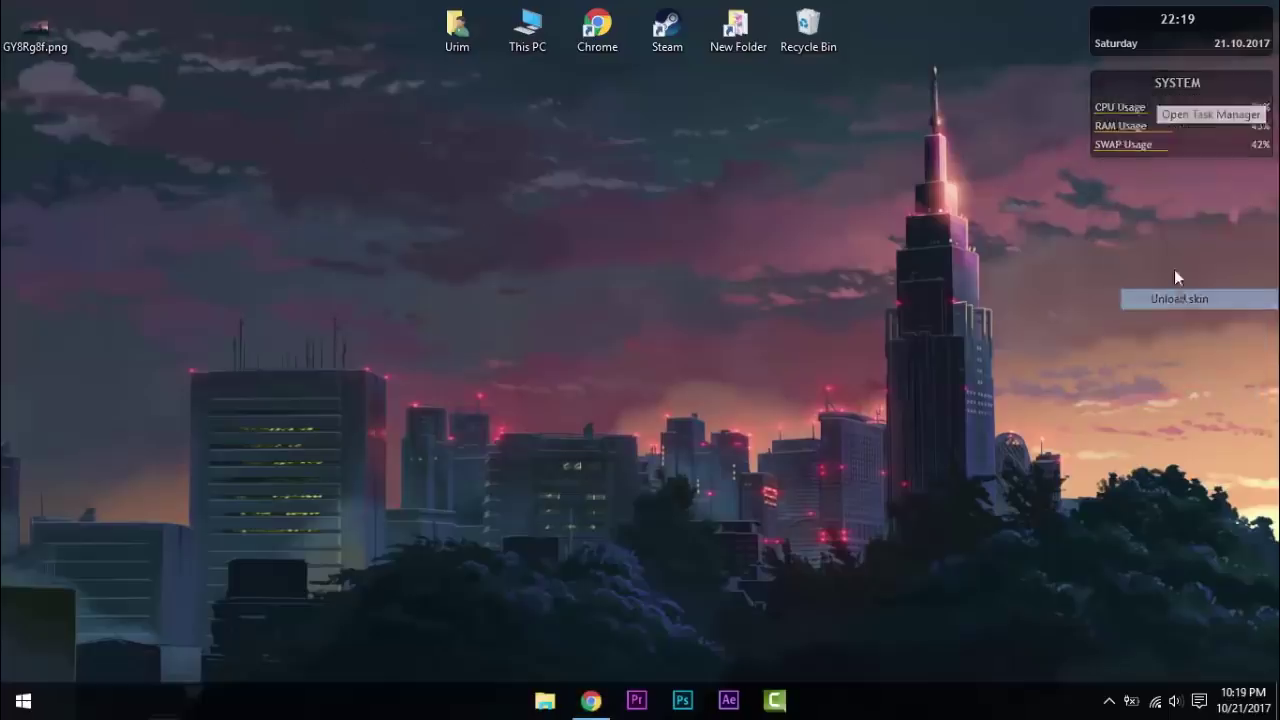
pyautogui.rightClick(1146, 43)
pyautogui.click(1150, 252)
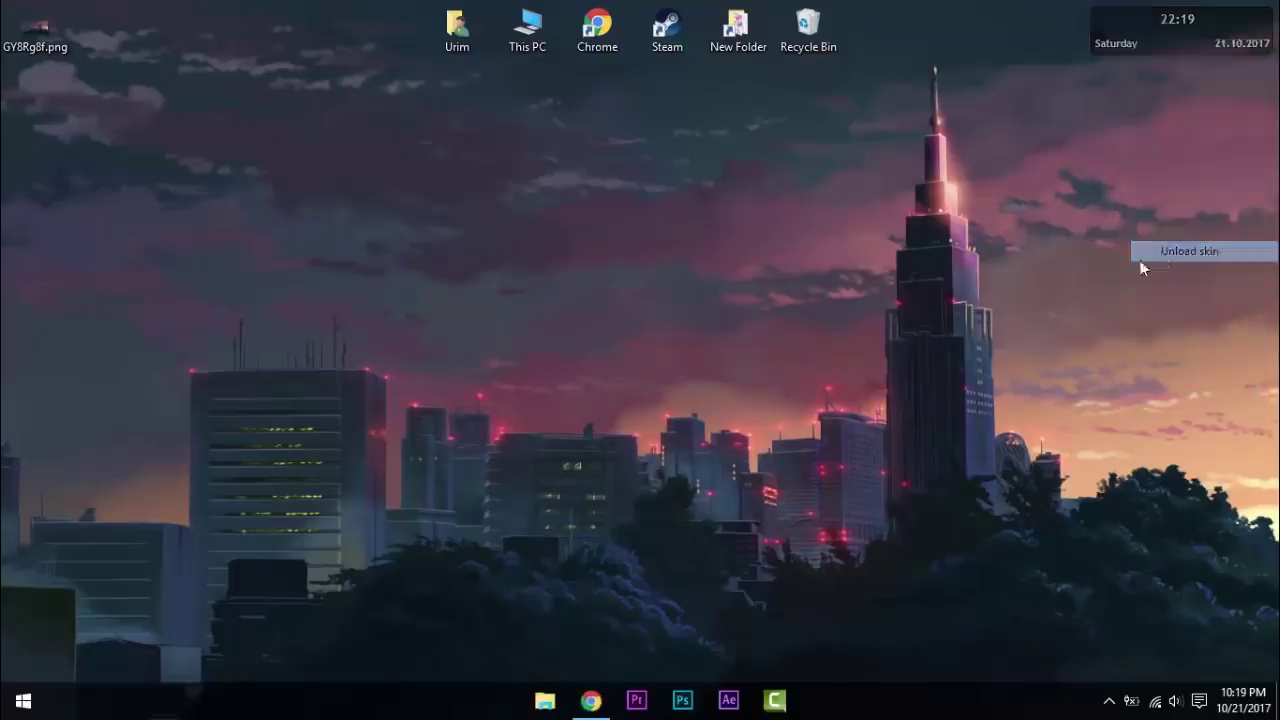
# Switch to Chrome and download the Fountain of Colors music visualizer skin from DeviantArt.
pyautogui.click(591, 701)
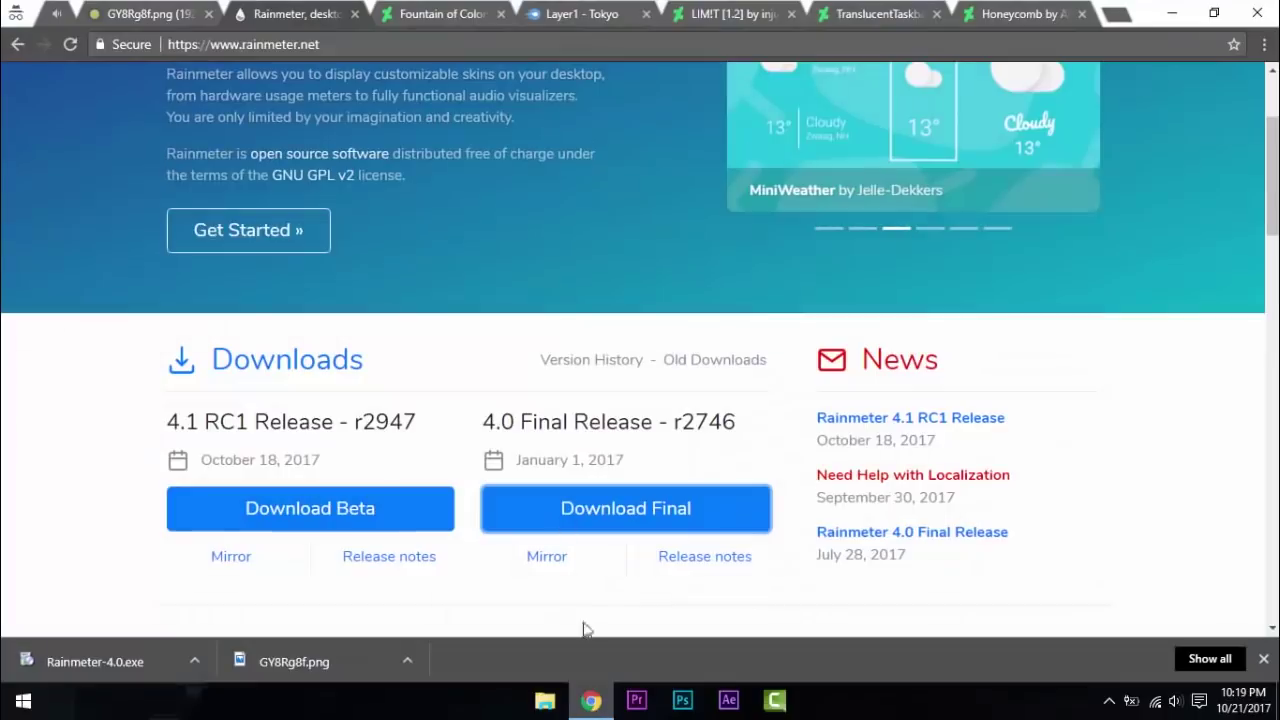
pyautogui.click(445, 13)
pyautogui.click(987, 190)
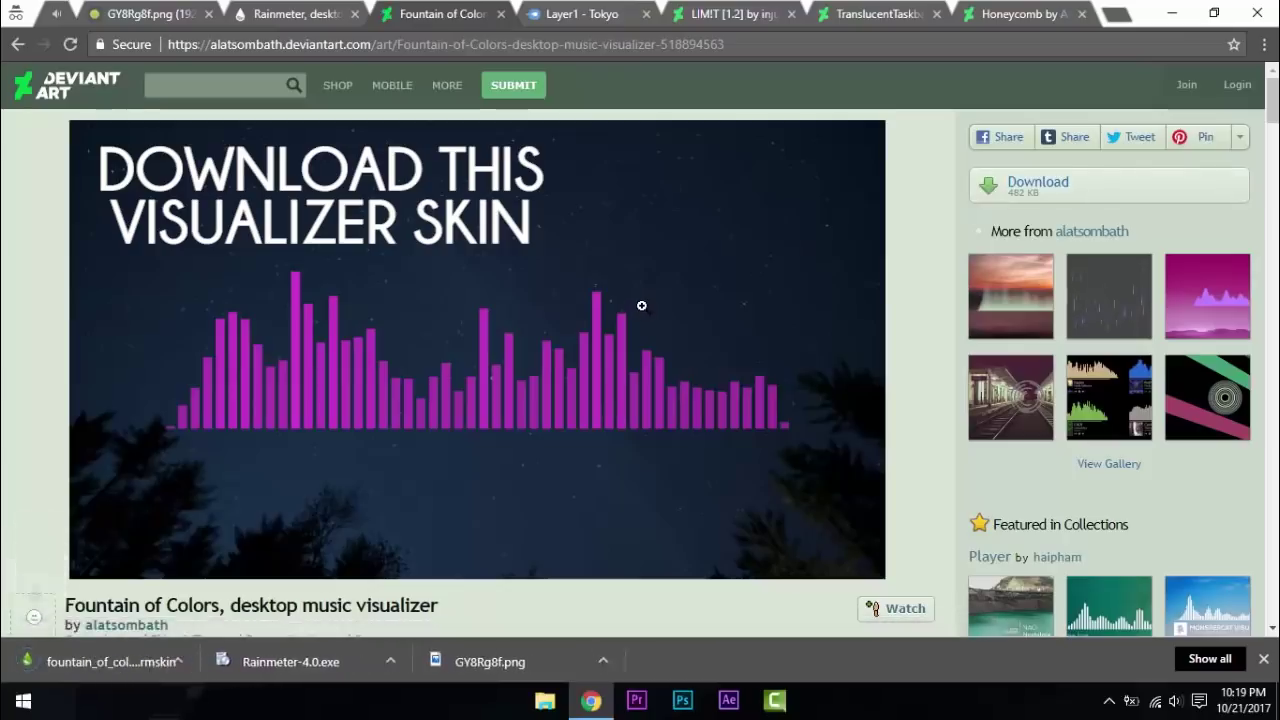
# Install the downloaded Fountain of Colors skin with its included skins loaded, and return to the desktop.
pyautogui.click(148, 660)
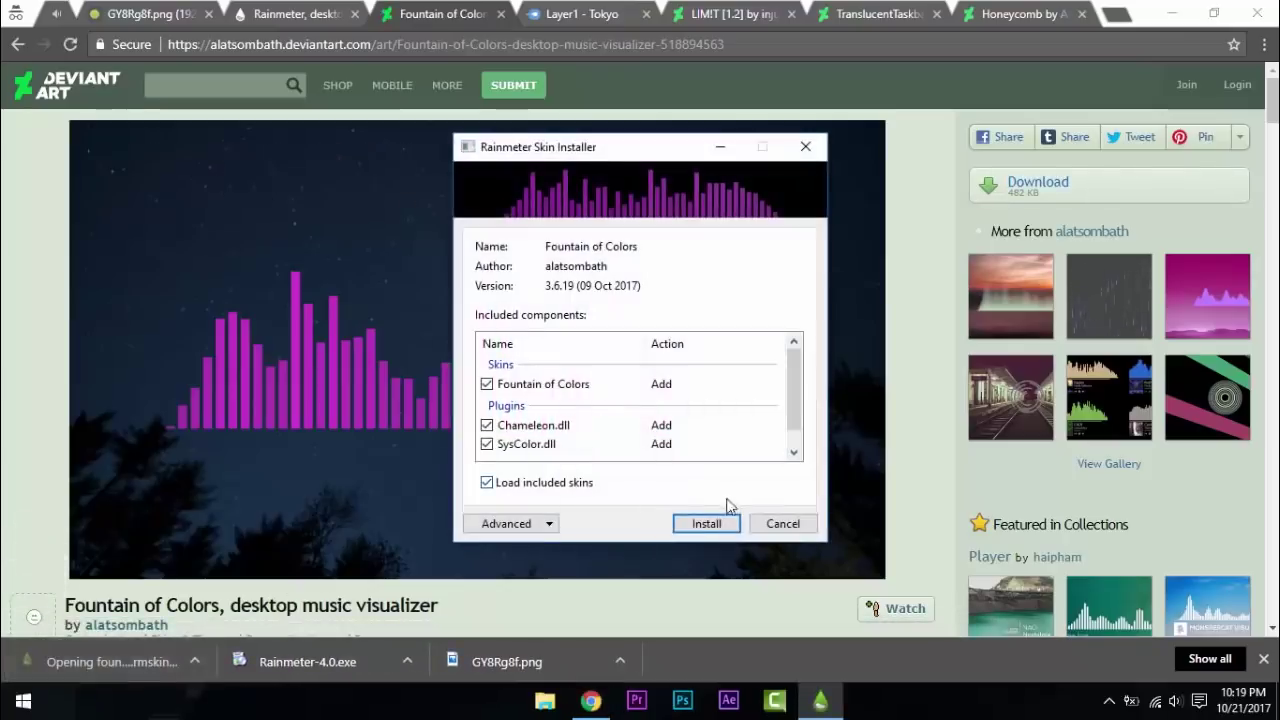
pyautogui.click(705, 527)
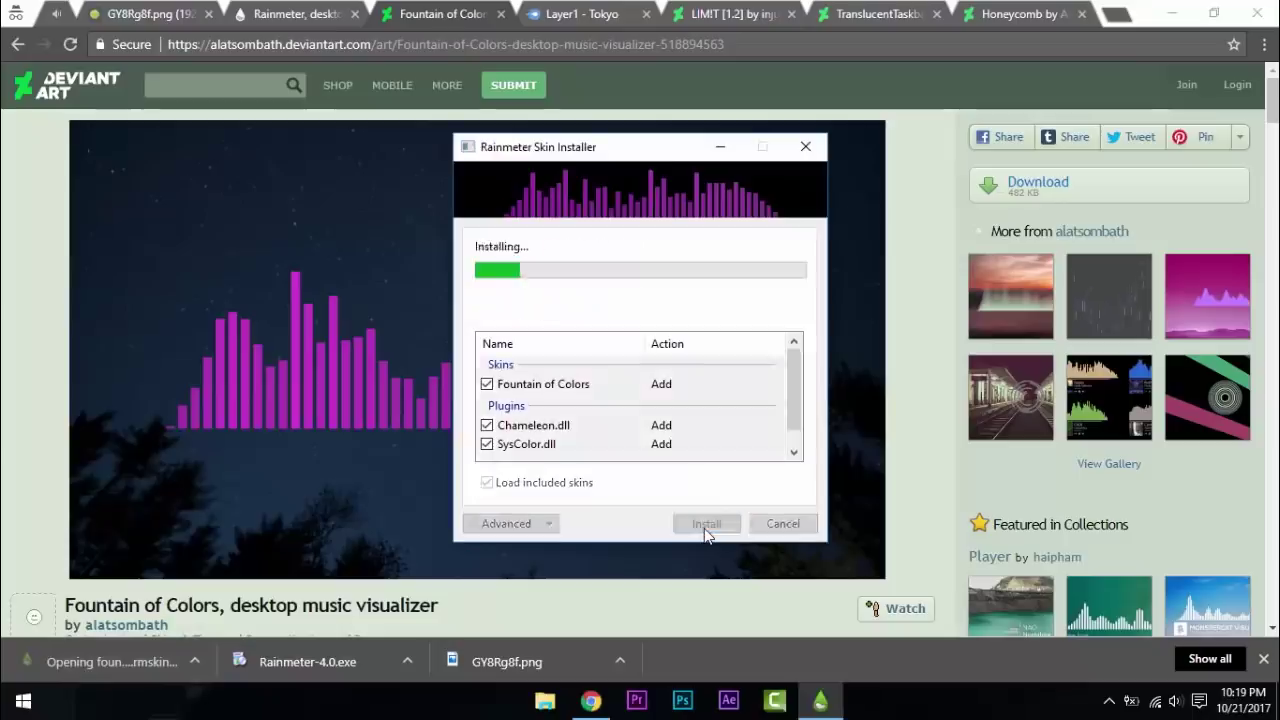
pyautogui.click(604, 709)
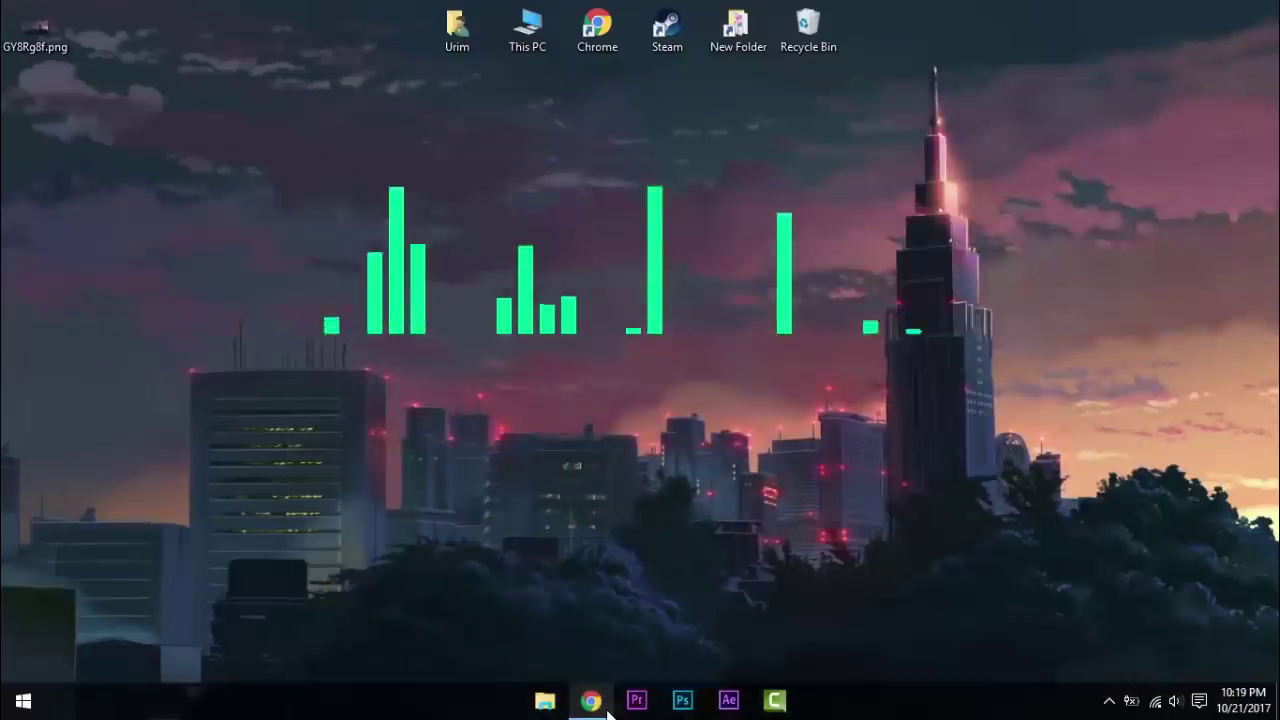
# Move the visualizer down to the treetops in the wallpaper and set its bar colour to white.
pyautogui.moveTo(654, 399); pyautogui.dragTo(666, 536)
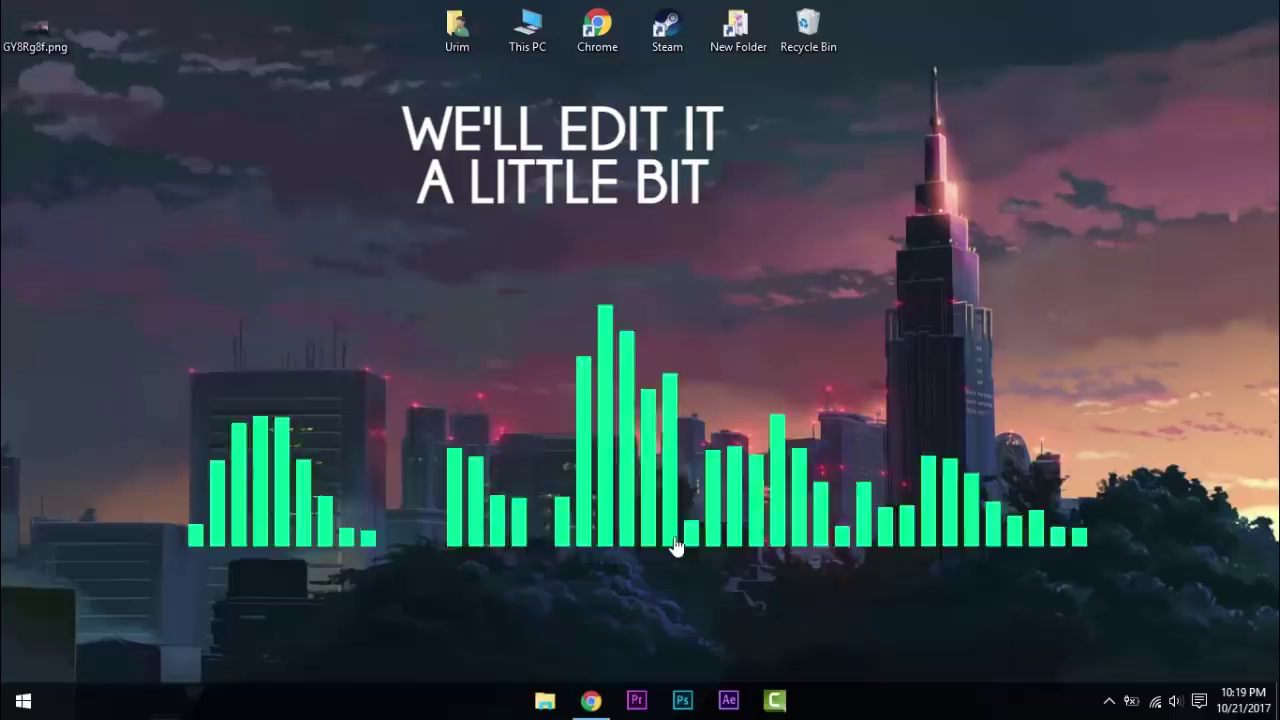
pyautogui.middleClick(676, 545)
pyautogui.click(141, 255)
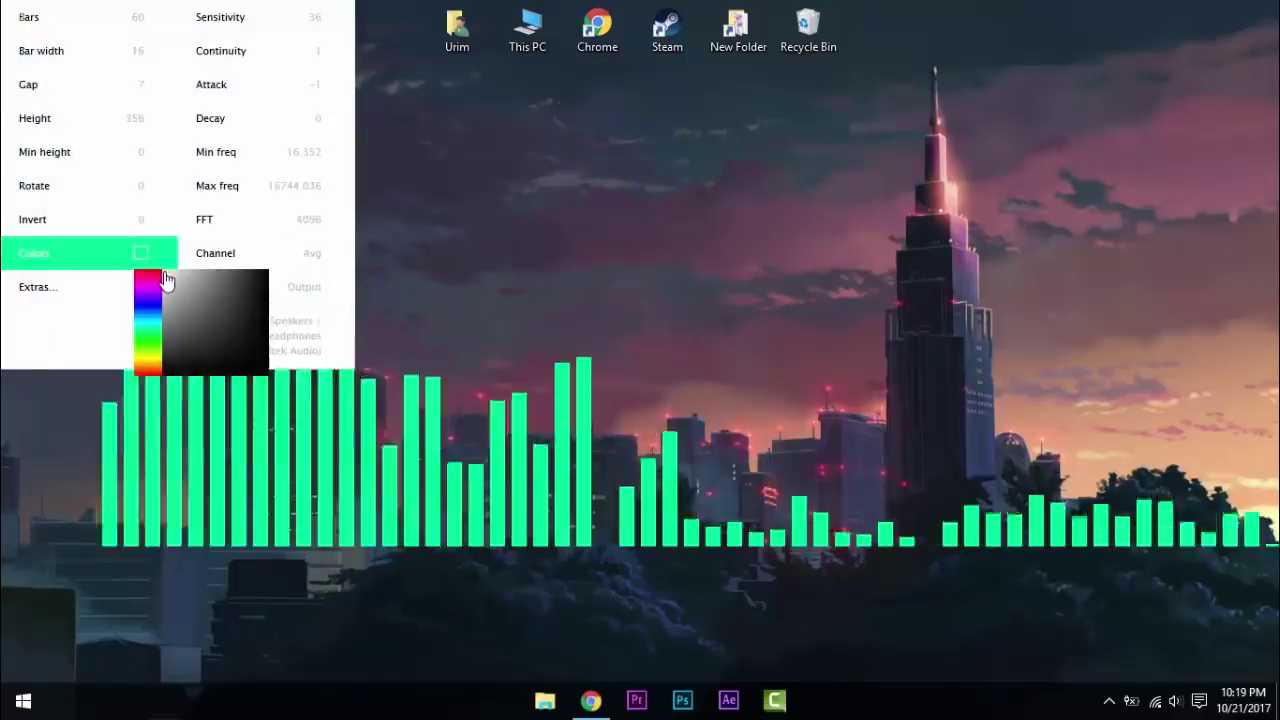
pyautogui.click(168, 286)
# Unload the visualizer's RGBCode colour picker and SettingsWindowTest skins from the desktop.
pyautogui.rightClick(208, 322)
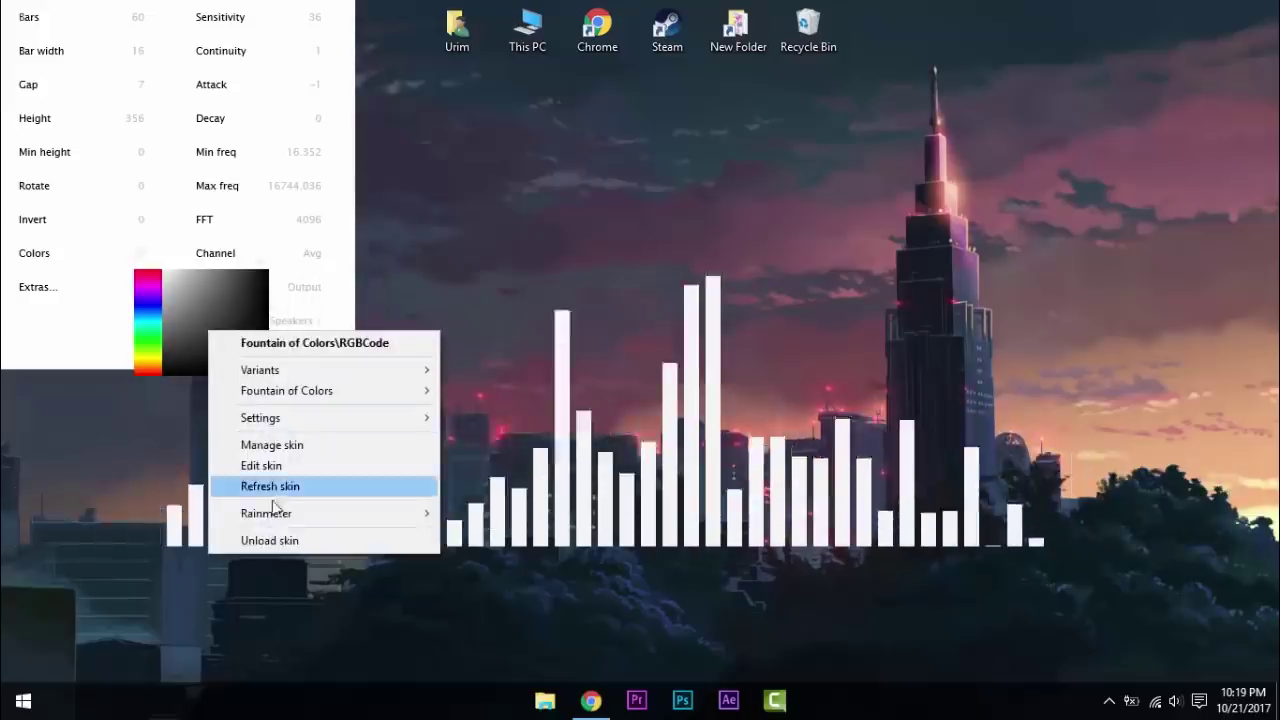
pyautogui.click(280, 538)
pyautogui.rightClick(119, 322)
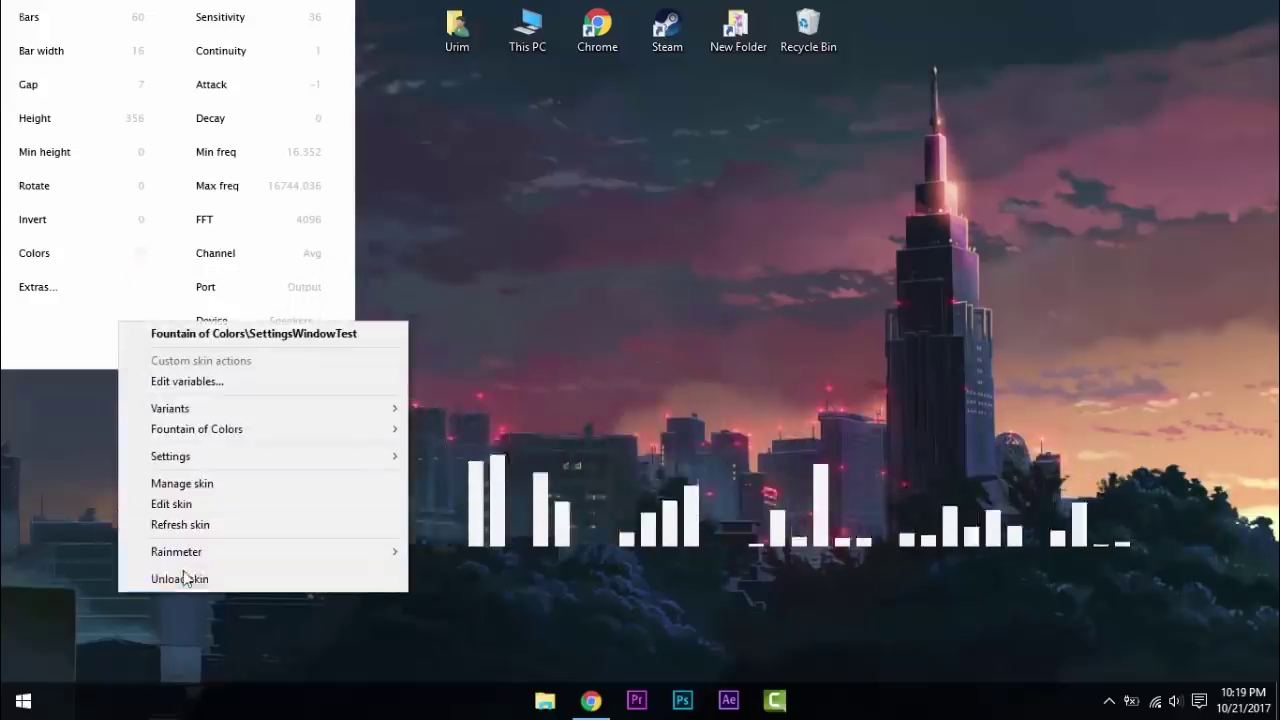
pyautogui.click(183, 577)
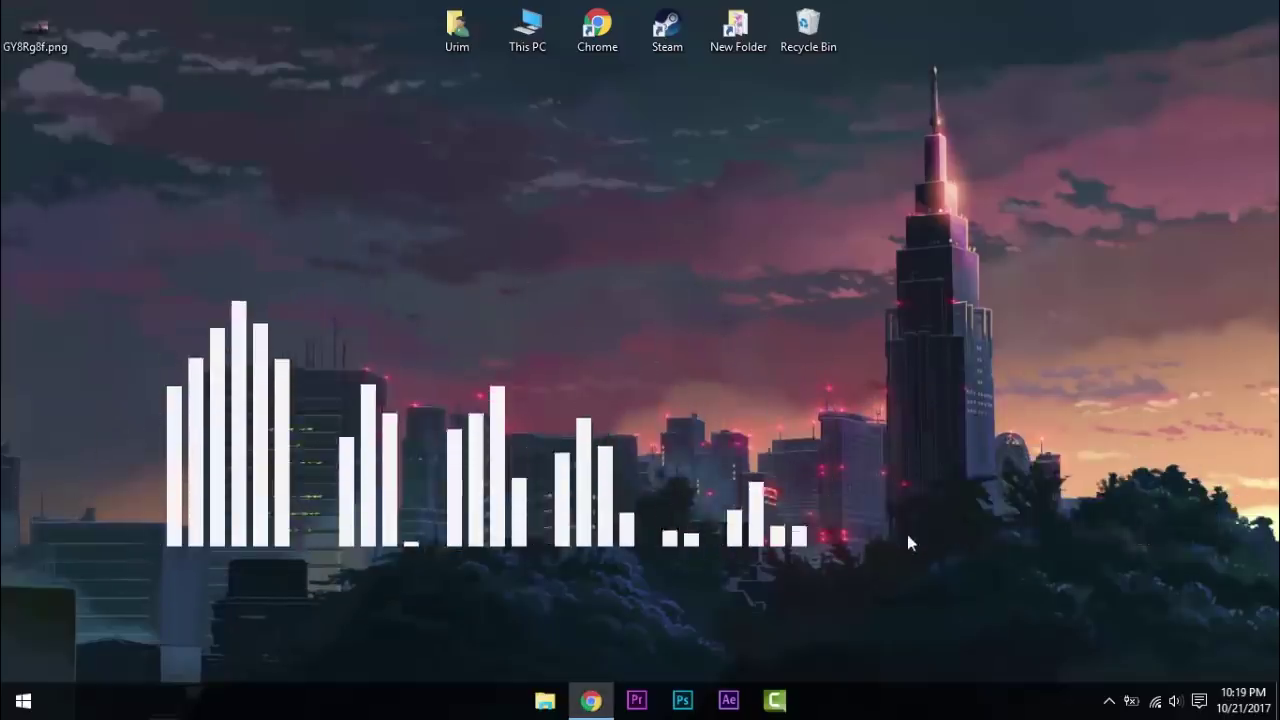
# Open the Rainmeter manager, set the transparency of Fountain of Colors.ini to 40%, and minimize the manager.
pyautogui.click(1109, 701)
pyautogui.click(1143, 628)
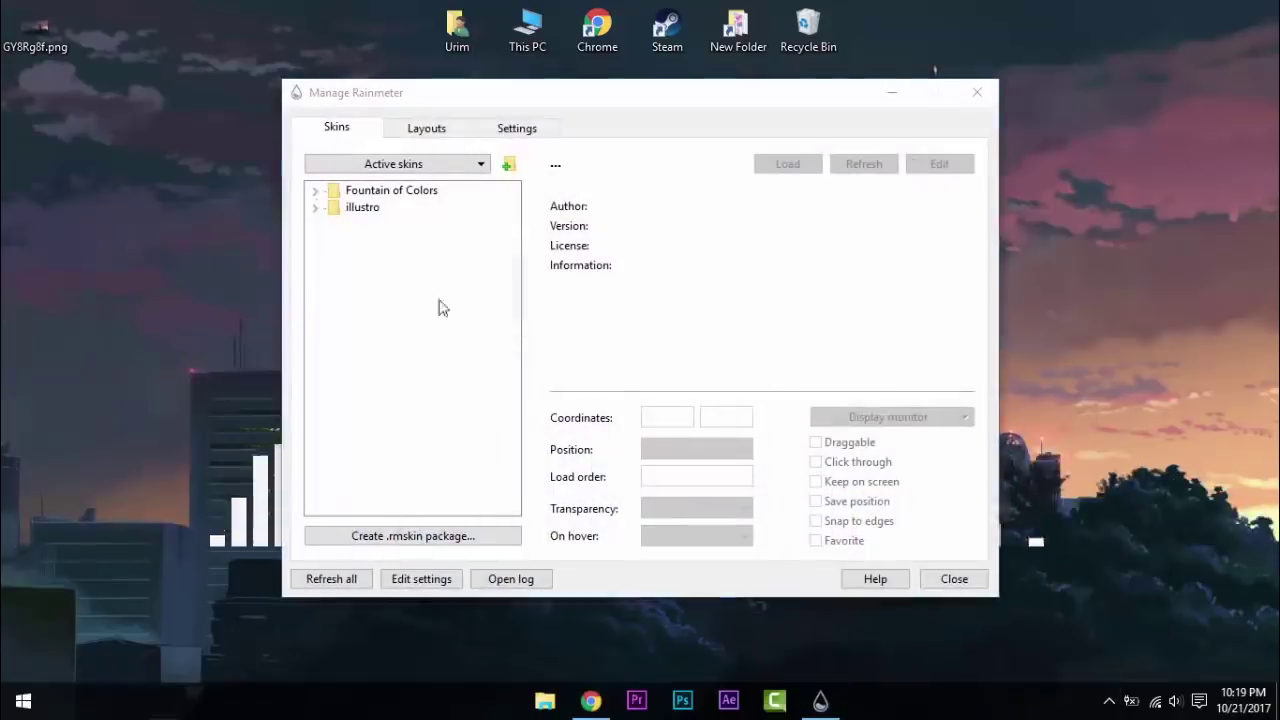
pyautogui.doubleClick(391, 190)
pyautogui.click(365, 342)
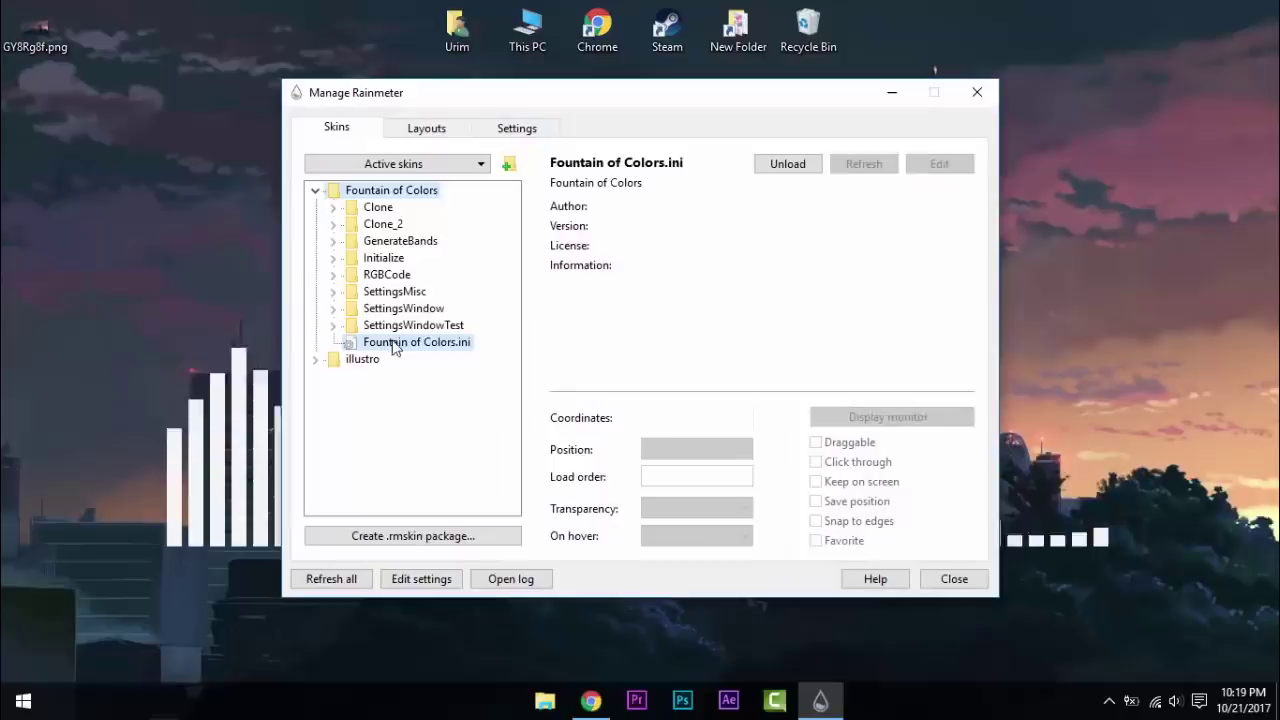
pyautogui.click(700, 508)
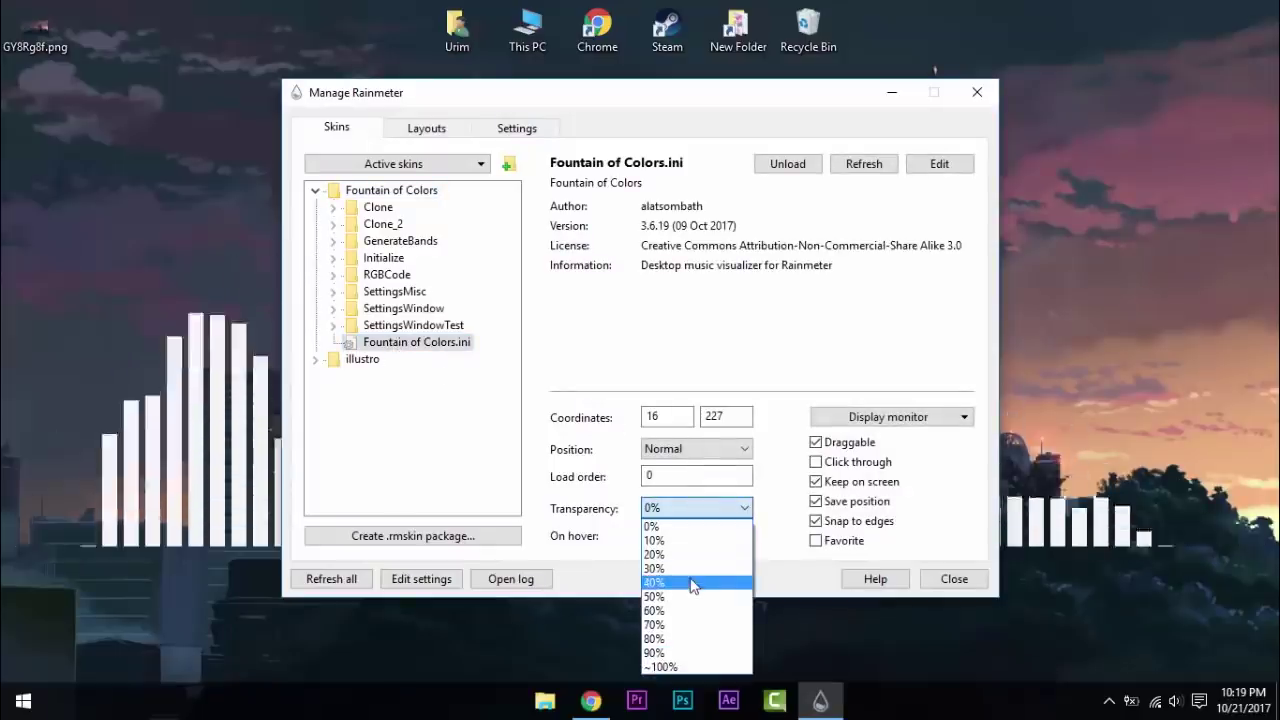
pyautogui.click(692, 582)
pyautogui.click(886, 97)
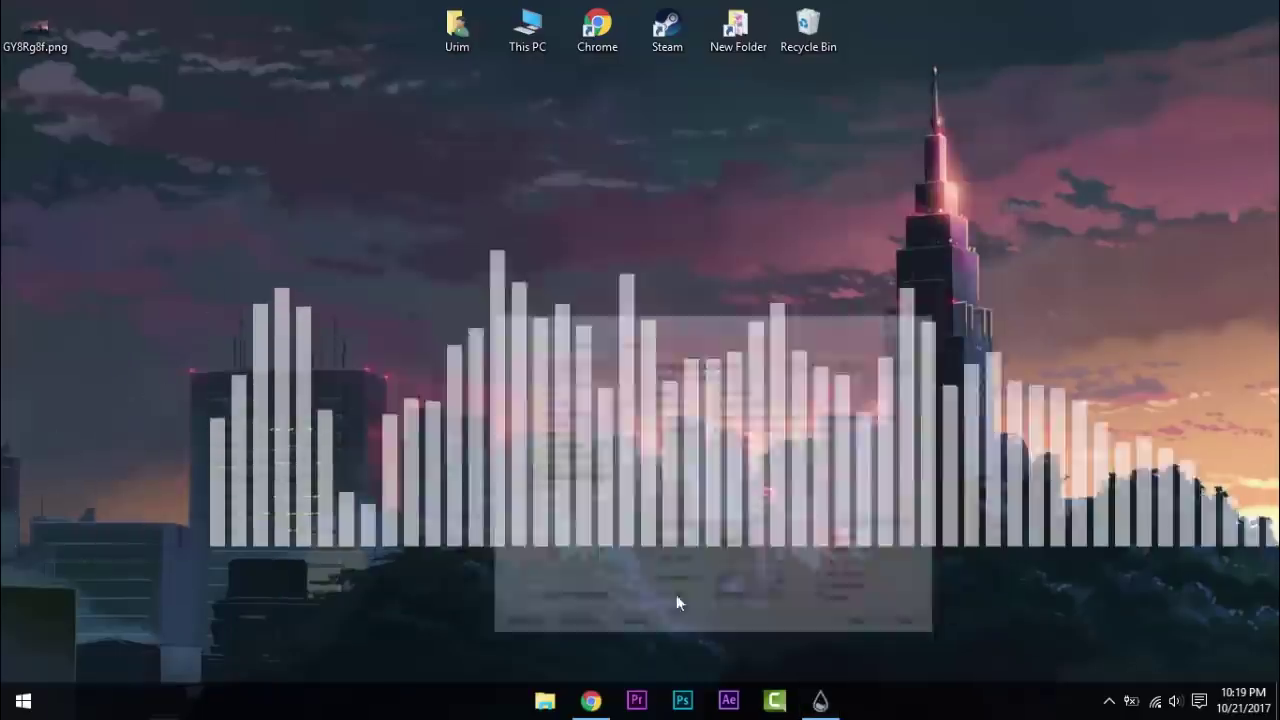
# Switch to Chrome, download Layer1 - Tokyo.zip, and close the advert page and the finished download page.
pyautogui.click(591, 700)
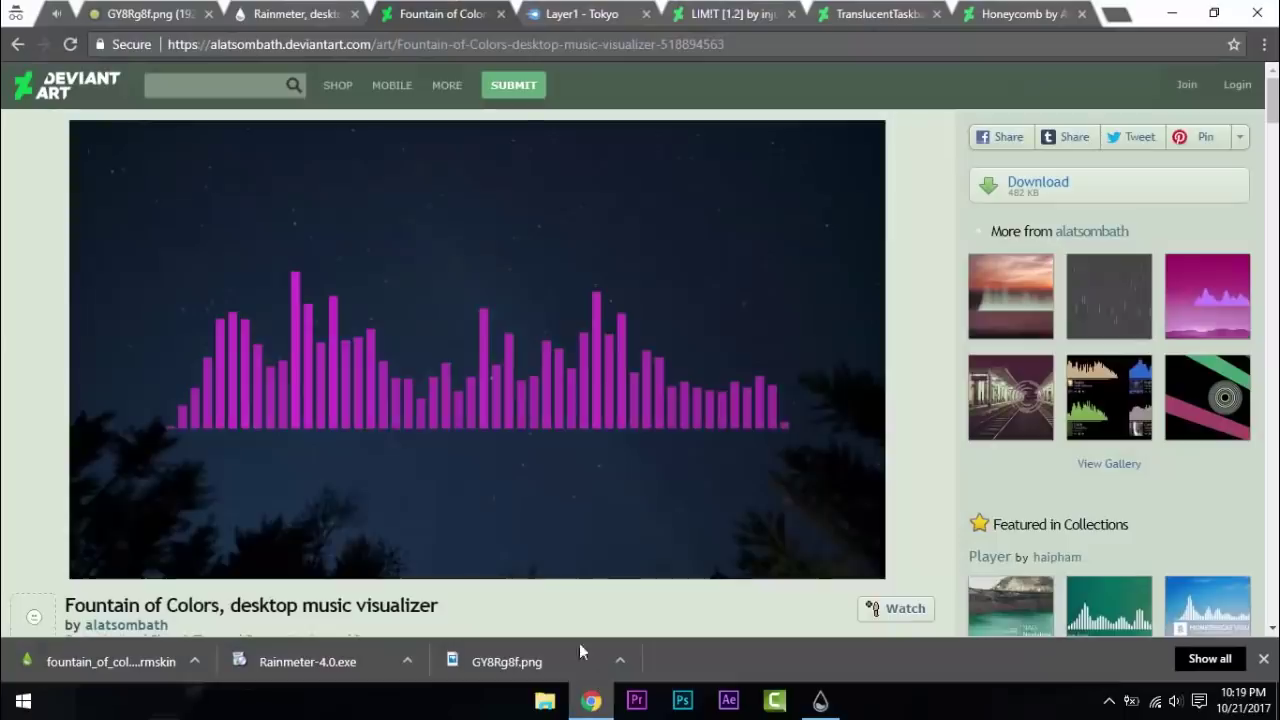
pyautogui.click(533, 20)
pyautogui.click(864, 226)
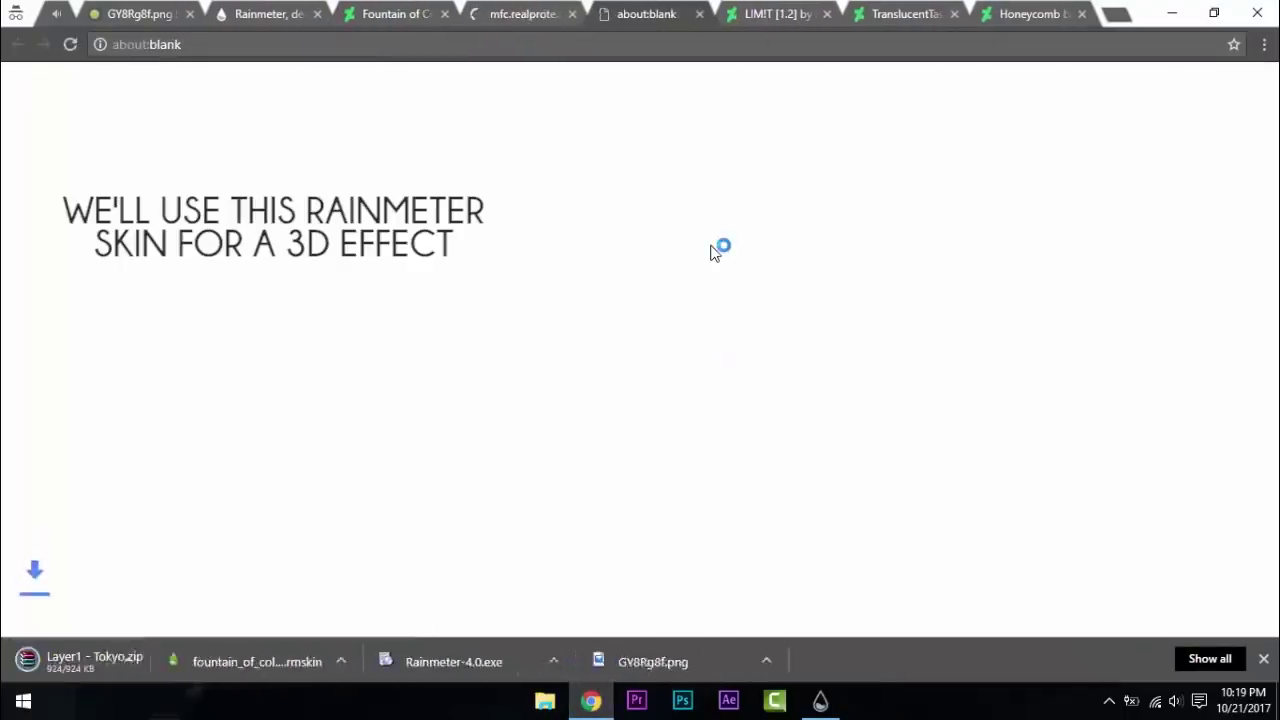
pyautogui.click(698, 14)
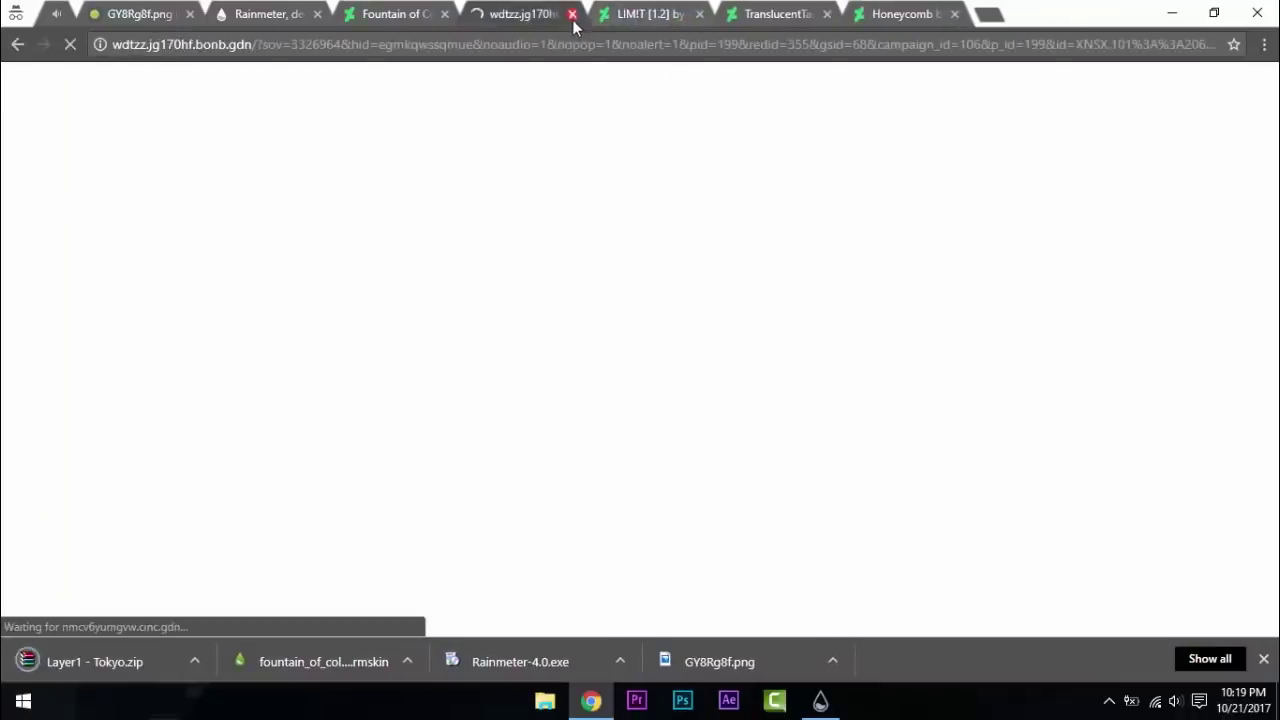
pyautogui.click(572, 14)
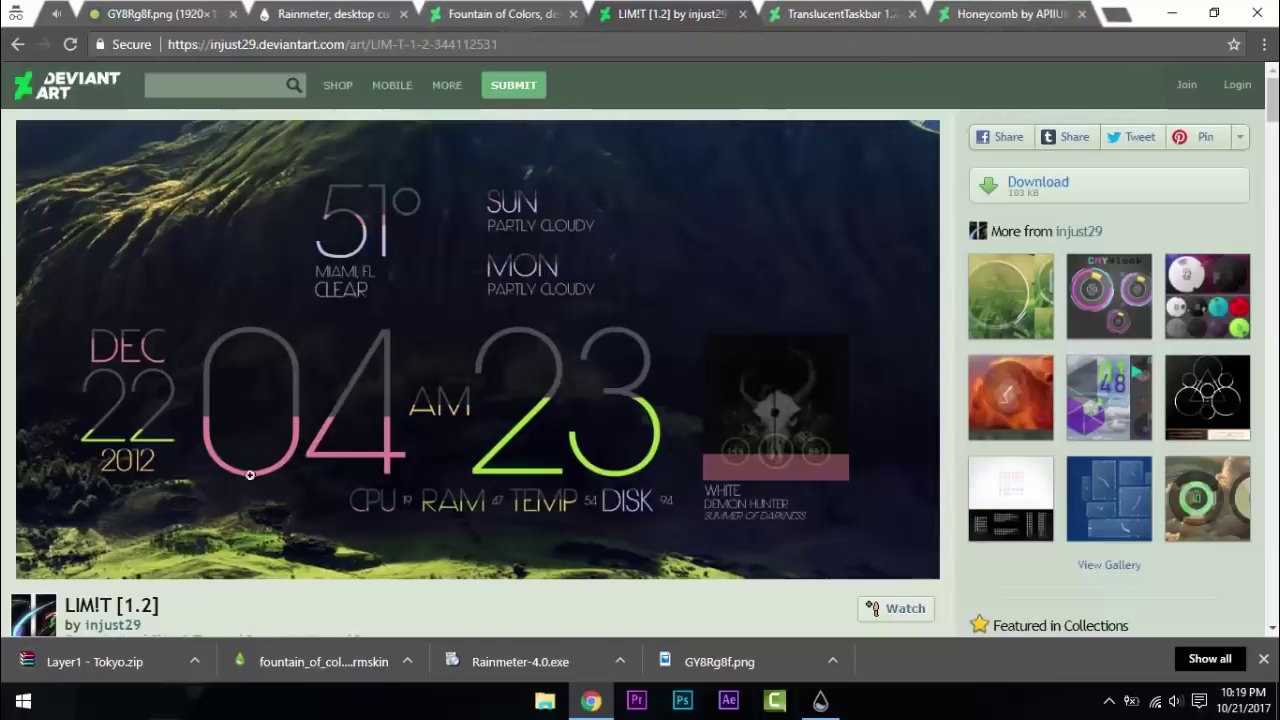
# Copy the Layer1 folder from Layer1 - Tokyo.zip into Documents\Rainmeter\Skins and close the archive.
pyautogui.click(138, 664)
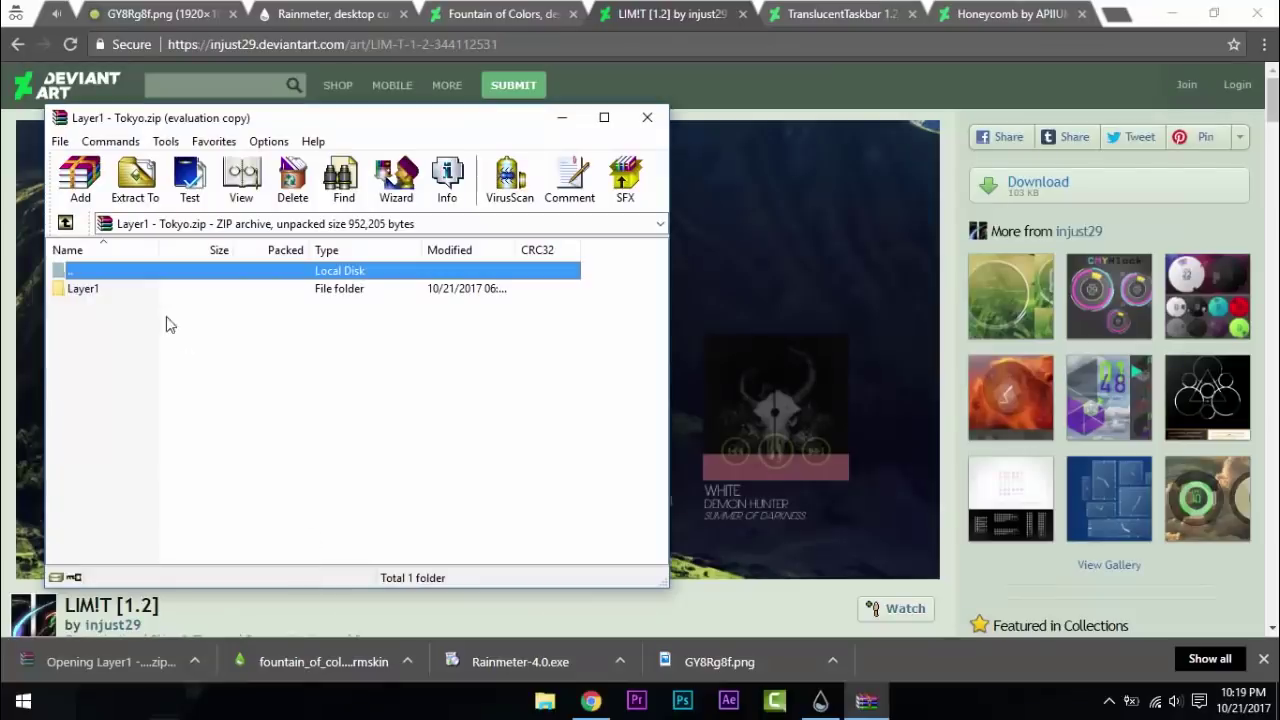
pyautogui.click(553, 705)
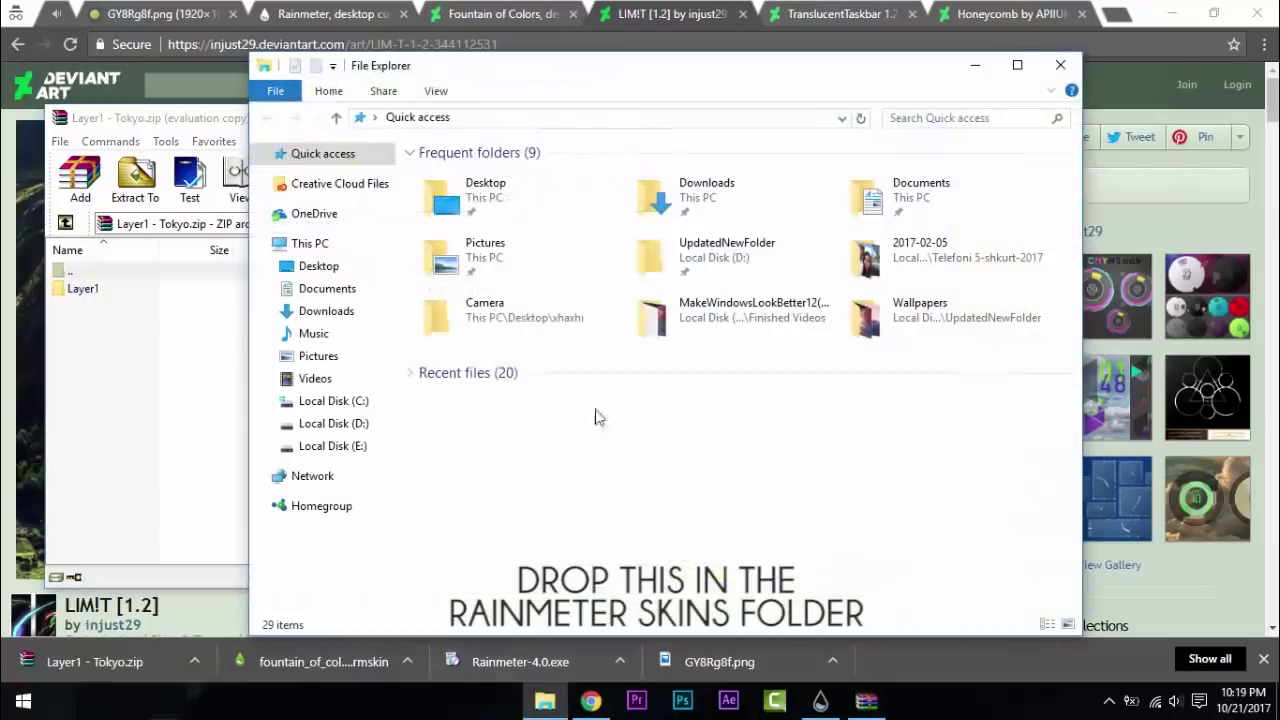
pyautogui.doubleClick(857, 205)
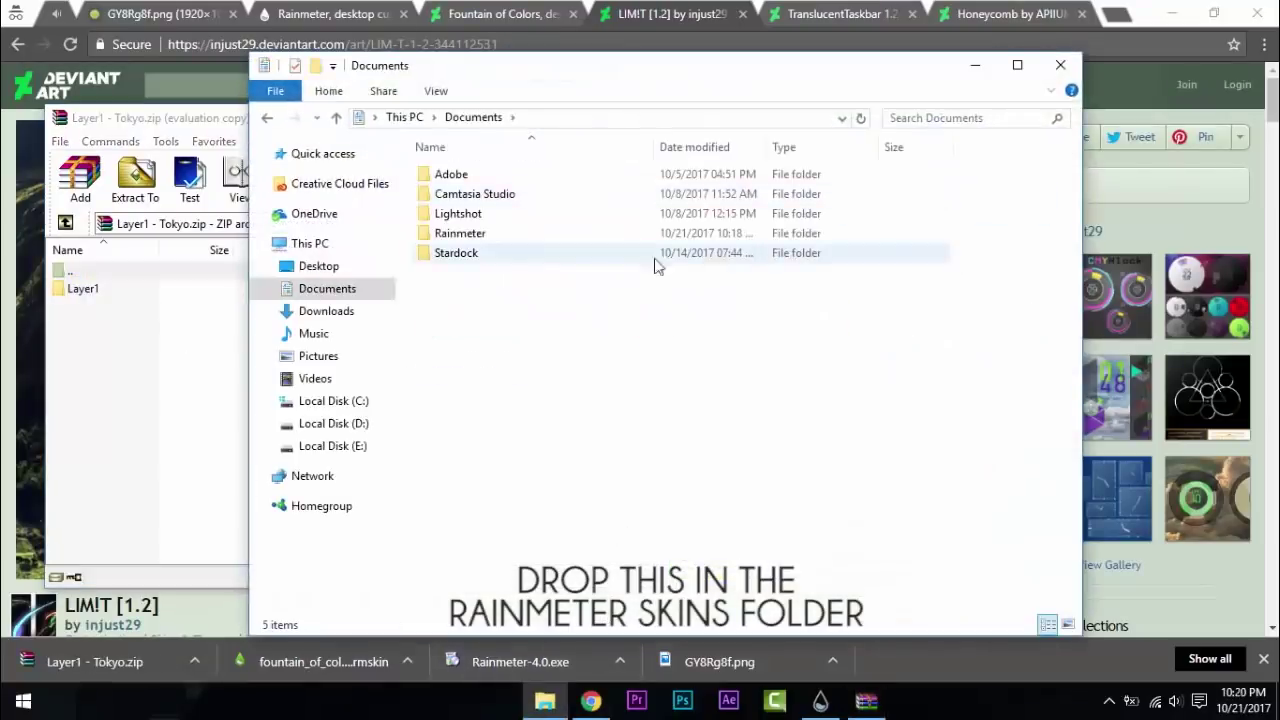
pyautogui.doubleClick(503, 234)
pyautogui.doubleClick(462, 177)
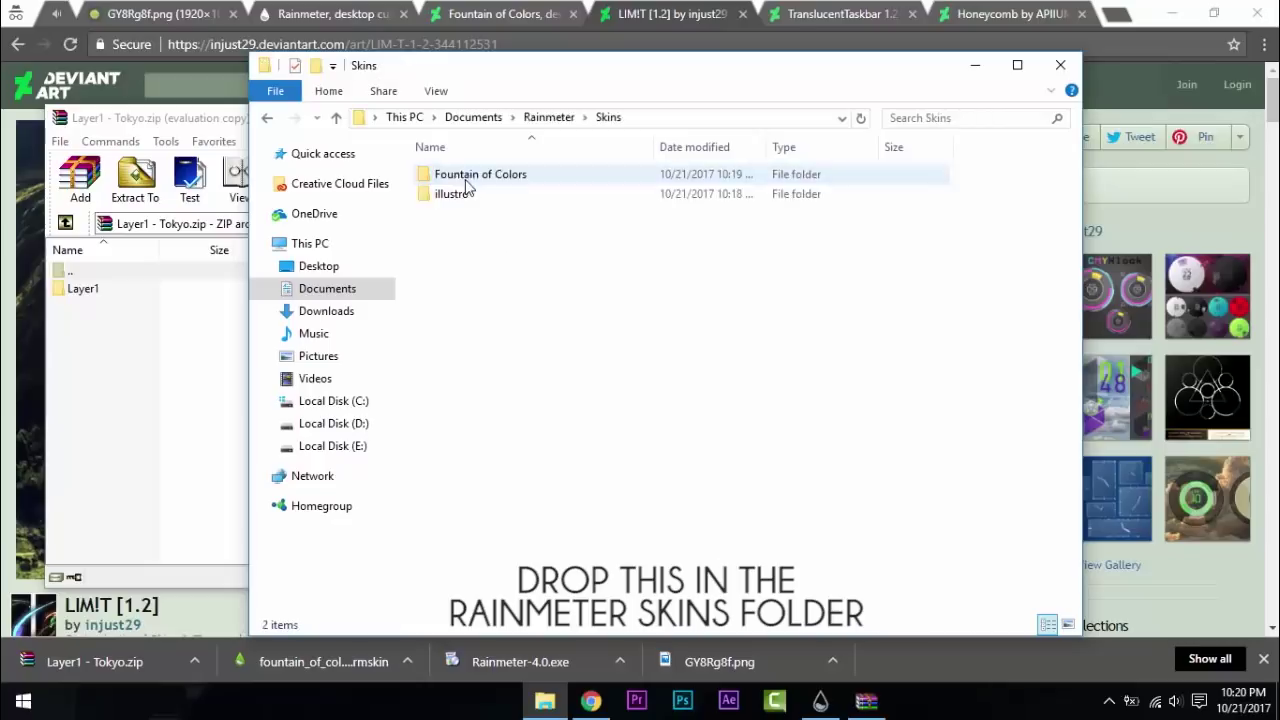
pyautogui.click(125, 293)
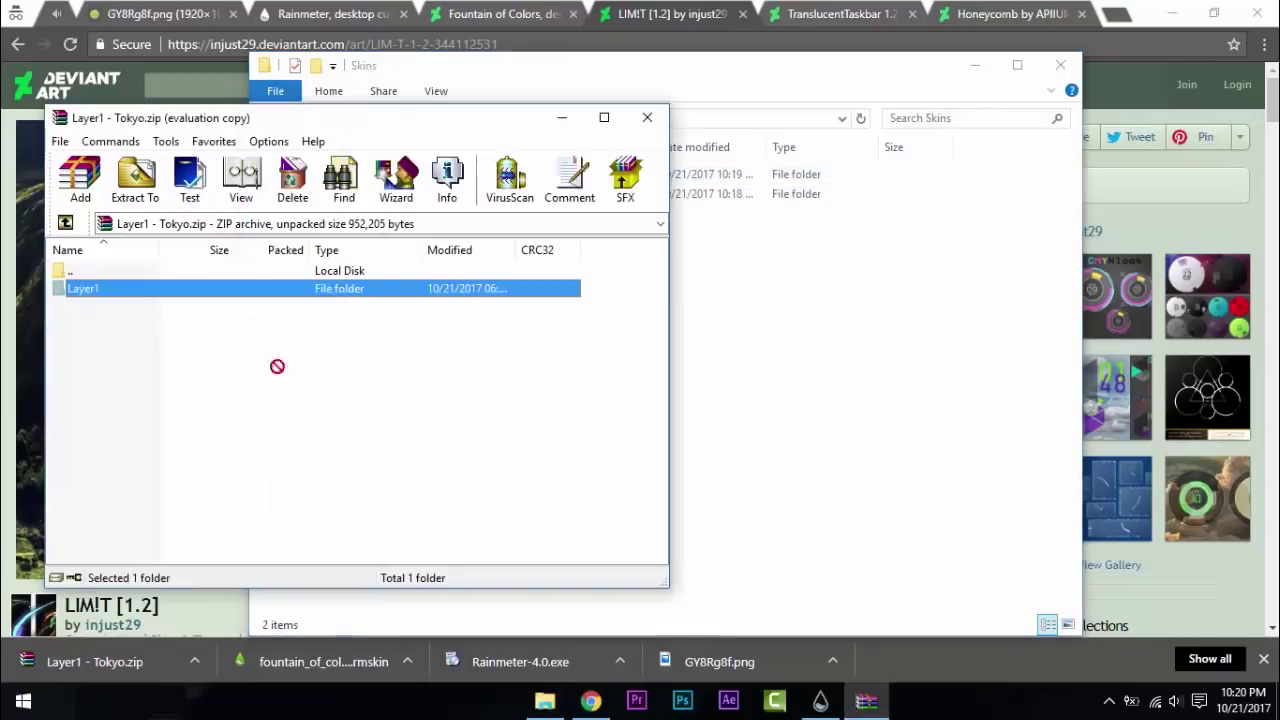
pyautogui.moveTo(725, 355); pyautogui.dragTo(720, 356)
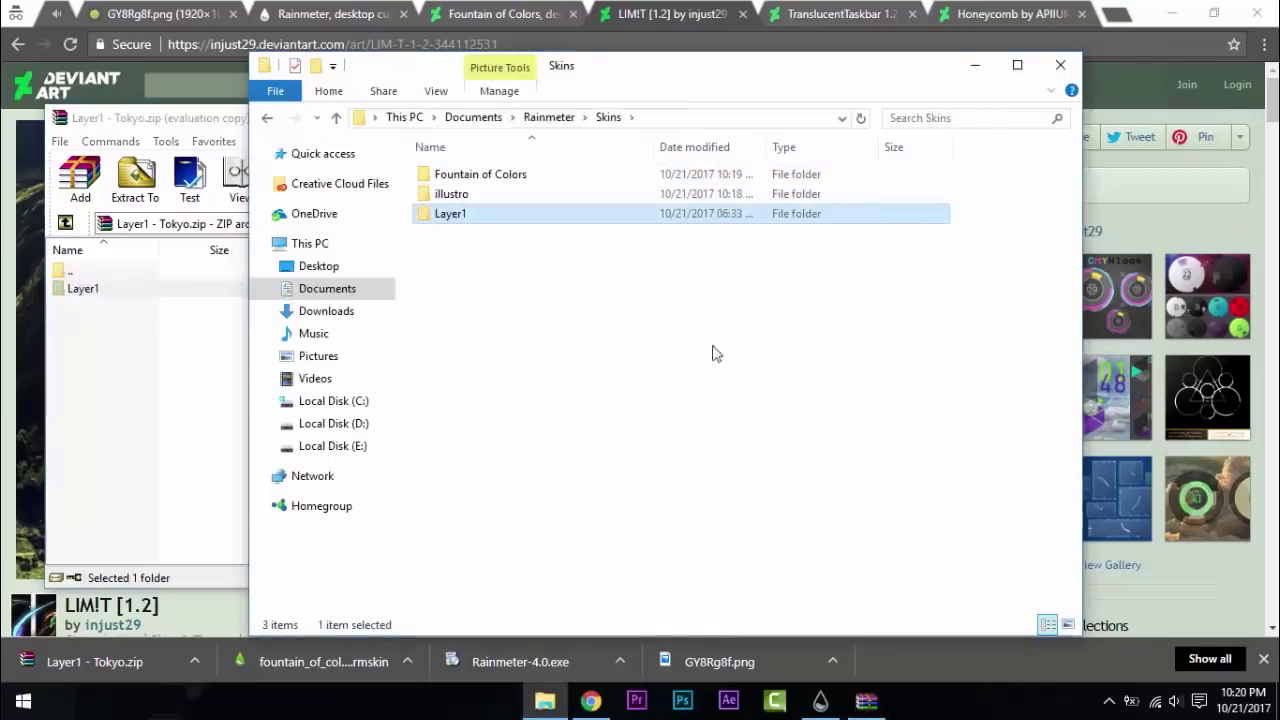
pyautogui.click(155, 397)
pyautogui.click(648, 118)
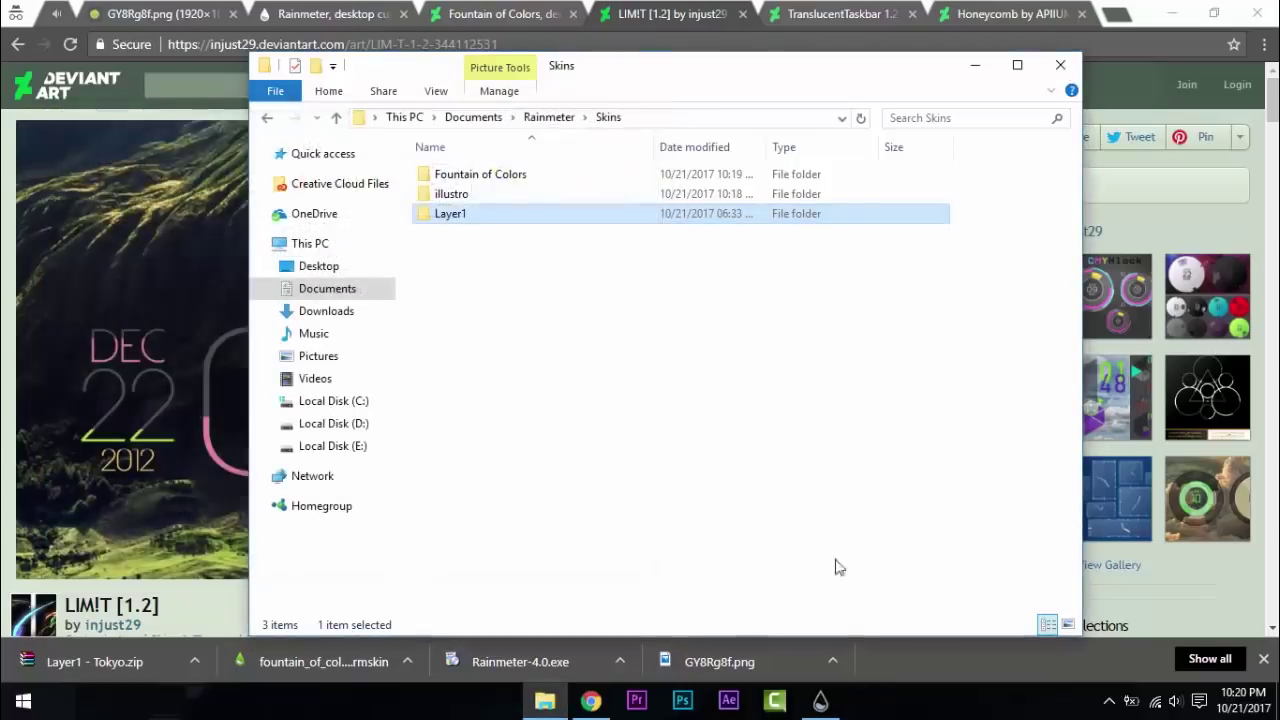
# Edit layer1.ini in the Layer1 folder to W=1366 and H=768, save it, and close the file and folder.
pyautogui.doubleClick(509, 213)
pyautogui.doubleClick(548, 238)
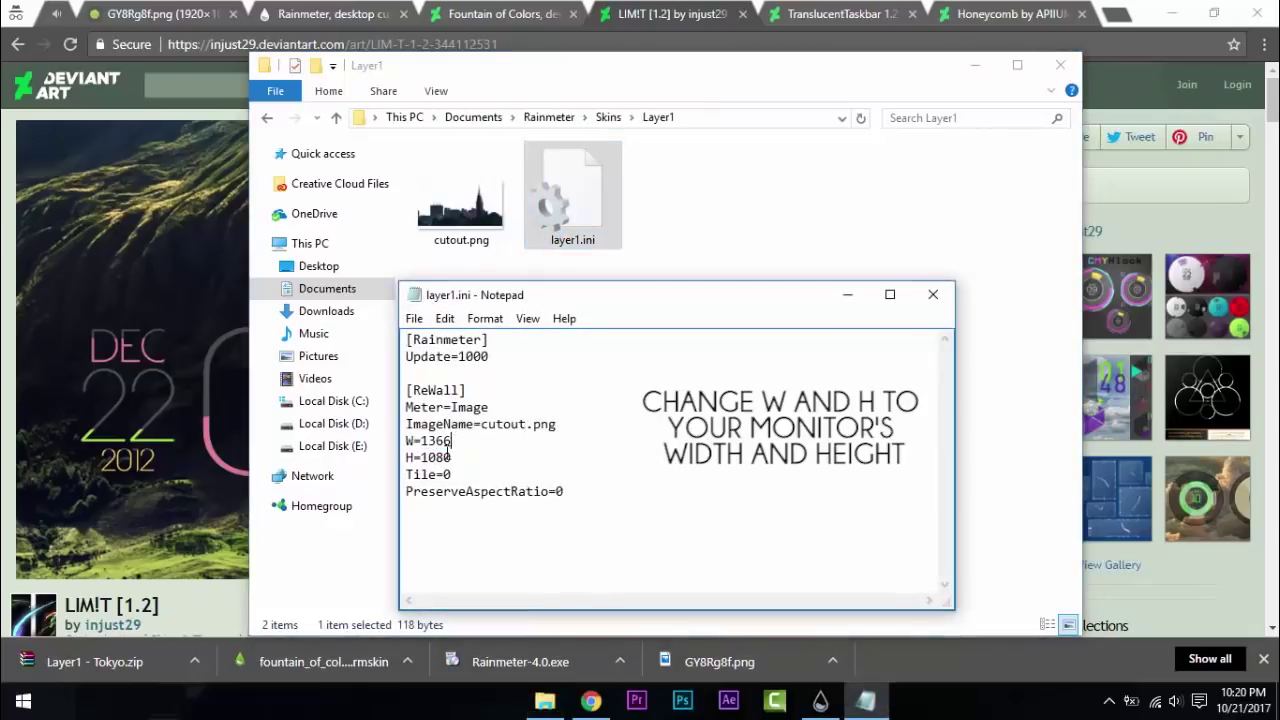
pyautogui.write('76')
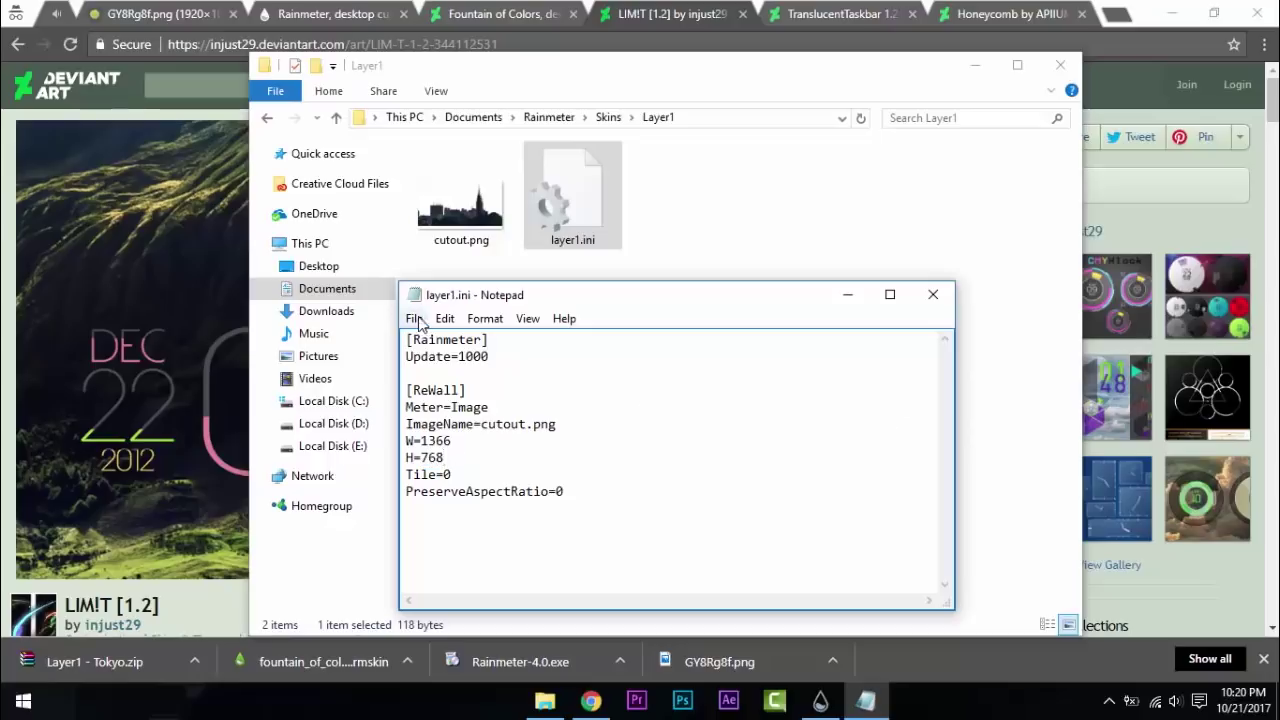
pyautogui.click(414, 318)
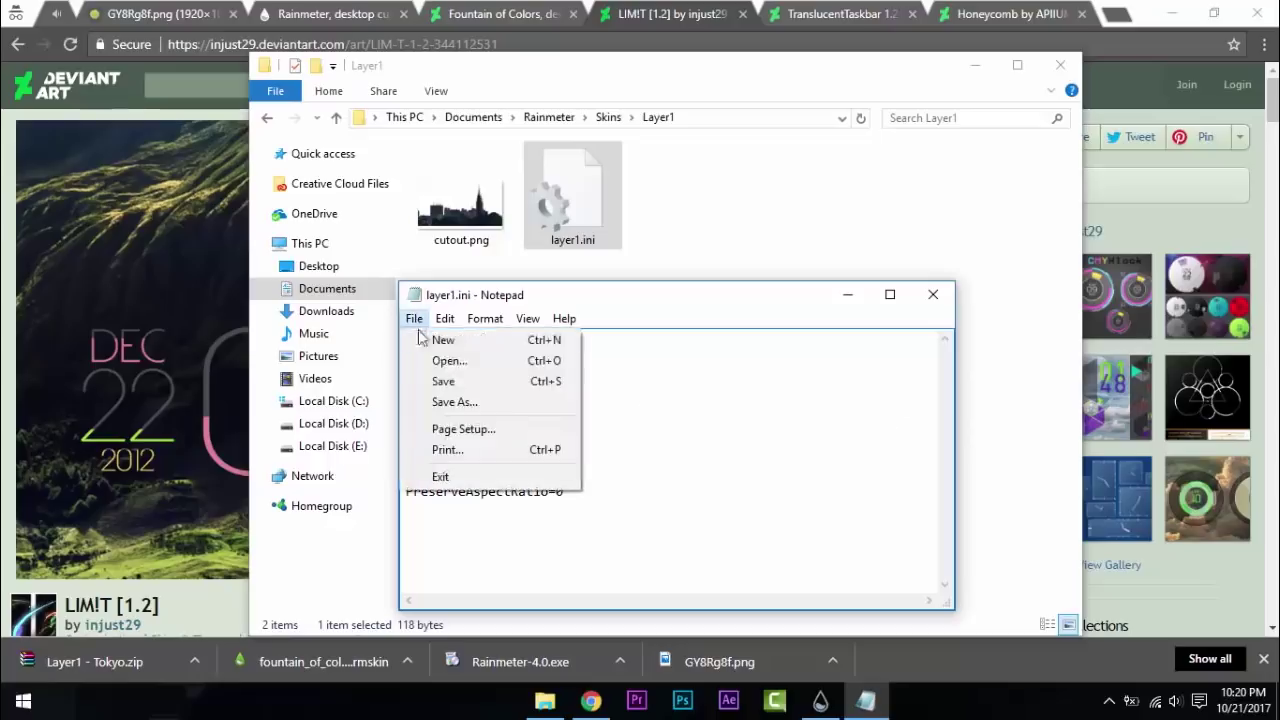
pyautogui.click(433, 380)
pyautogui.click(934, 295)
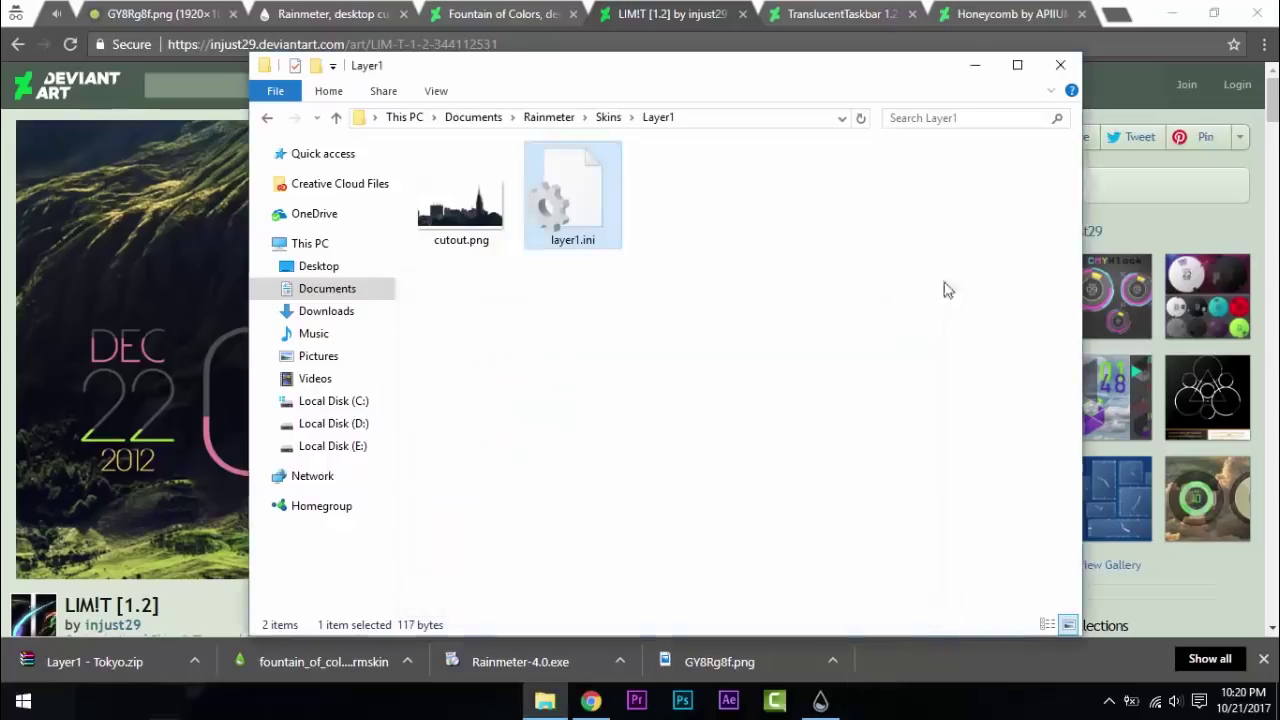
pyautogui.click(1058, 67)
# Refresh all skins in the Rainmeter manager and load layer1.ini.
pyautogui.click(820, 700)
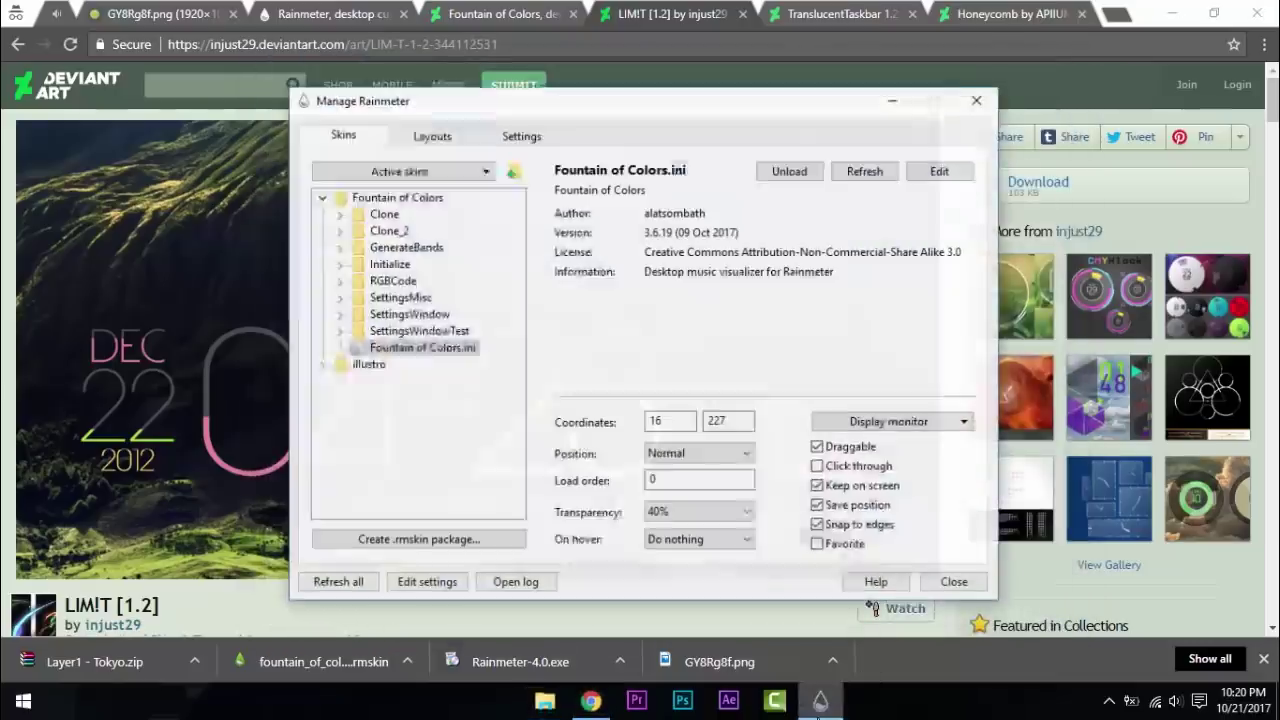
pyautogui.click(331, 579)
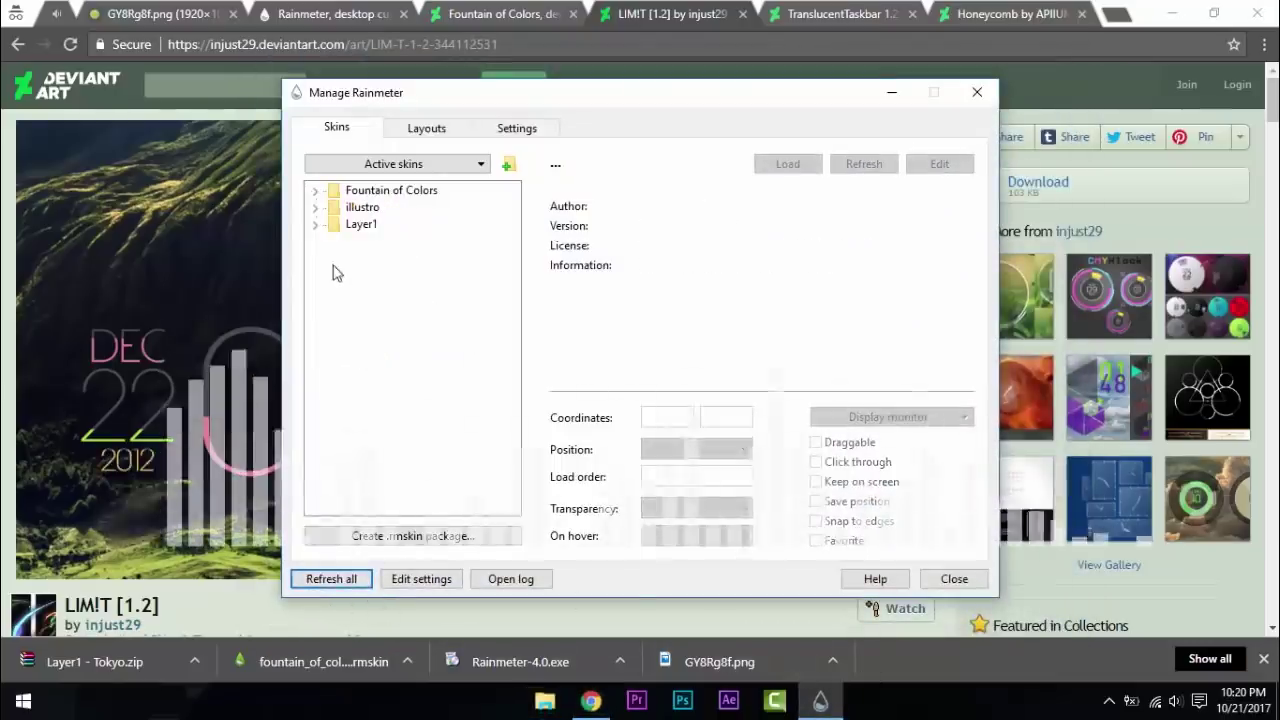
pyautogui.click(316, 226)
pyautogui.click(375, 242)
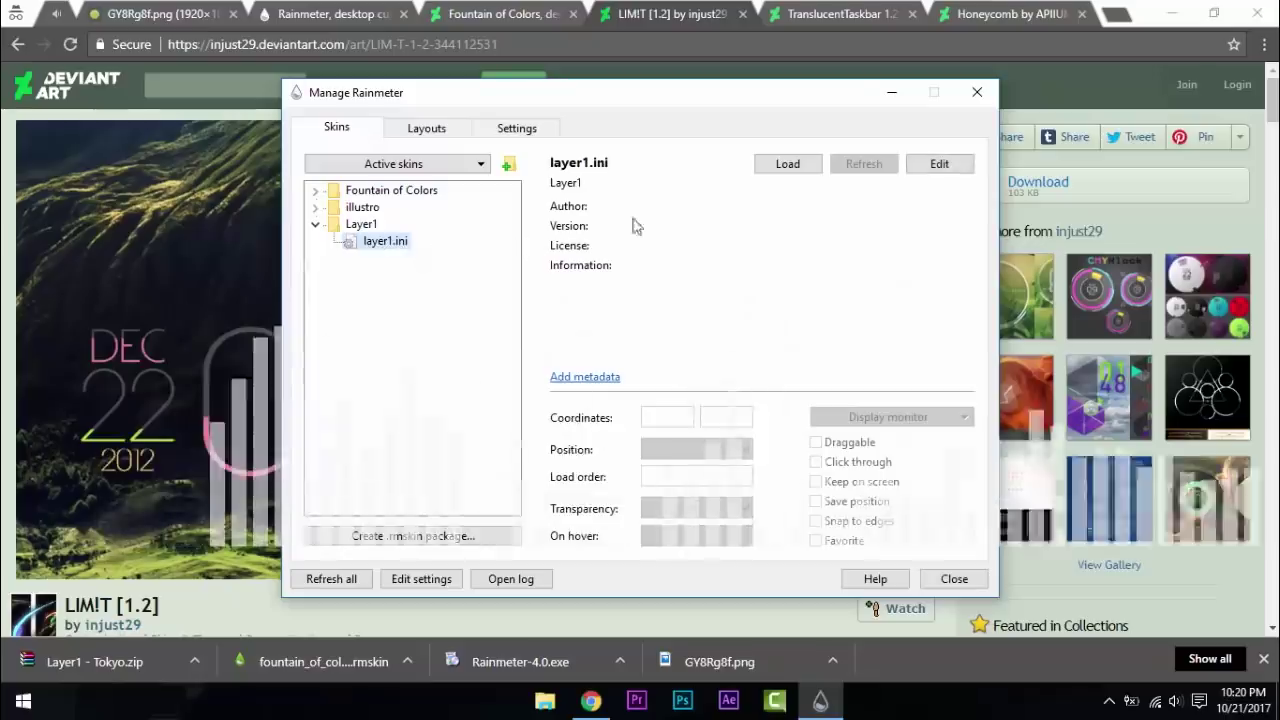
pyautogui.click(787, 164)
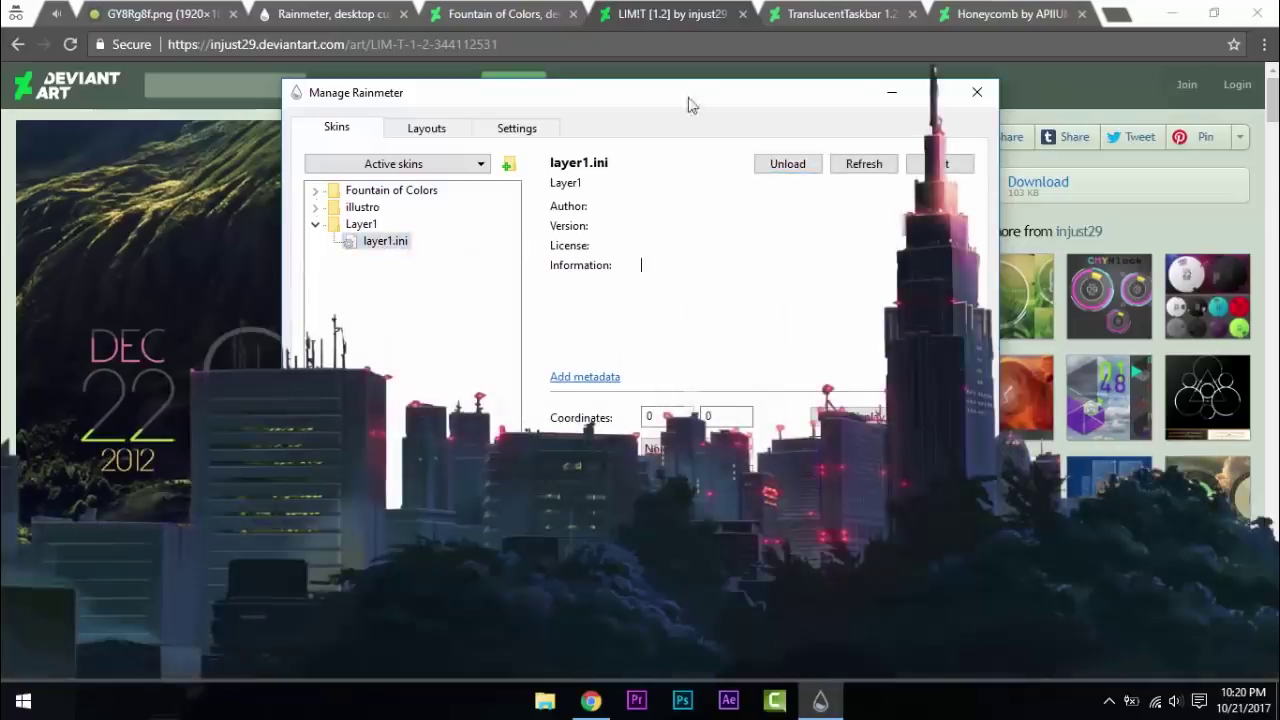
# Set the position of the layer1.ini skin to On desktop and minimize Chrome behind the manager.
pyautogui.moveTo(676, 98); pyautogui.dragTo(653, 51)
pyautogui.click(645, 401)
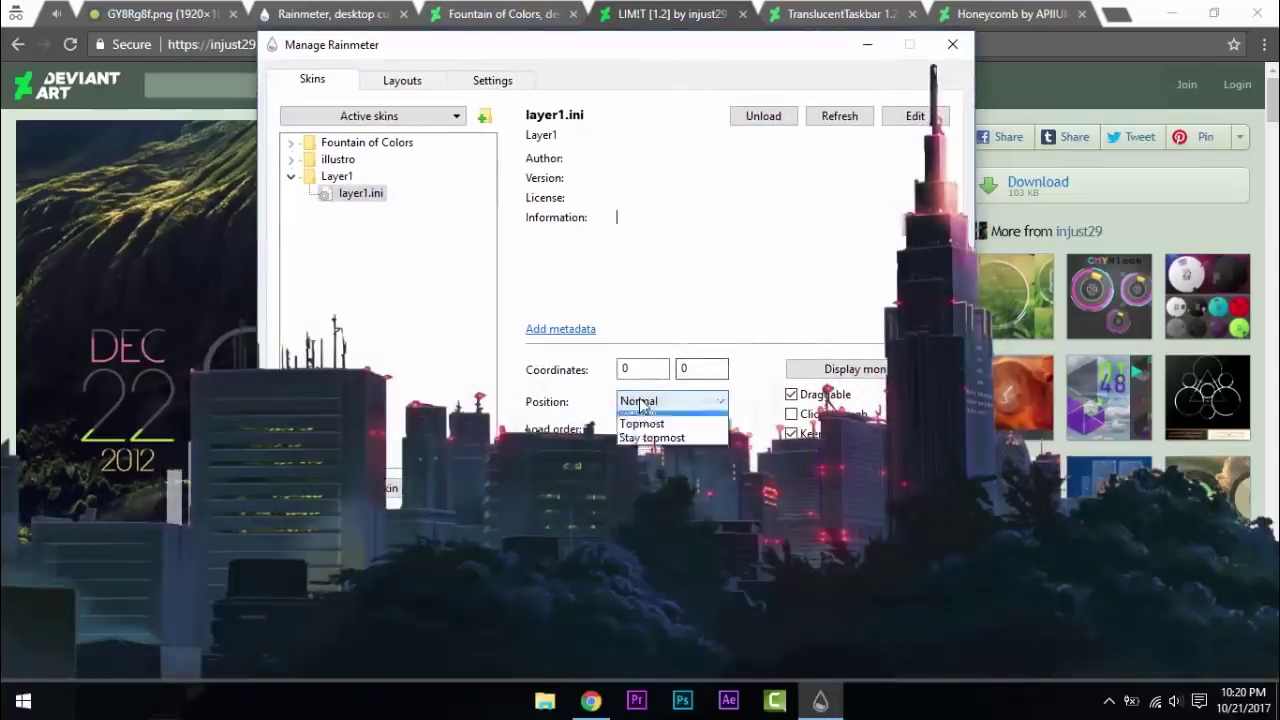
pyautogui.click(648, 419)
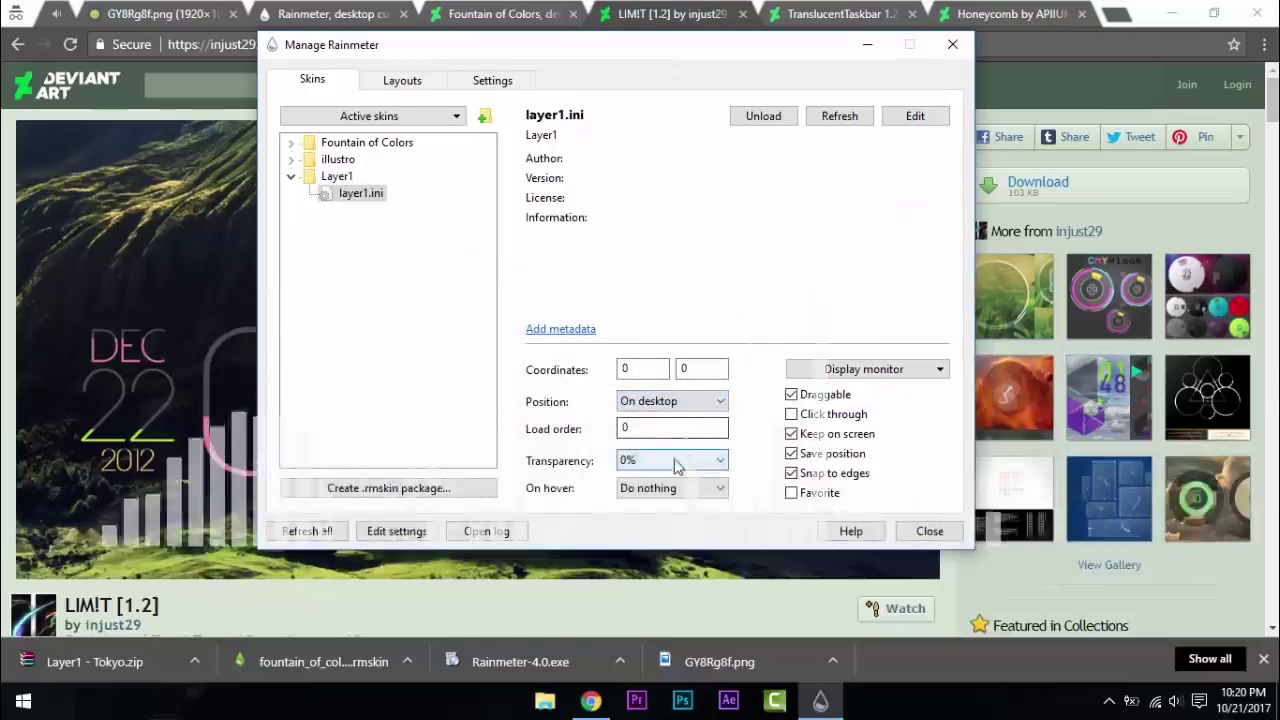
pyautogui.click(1172, 12)
pyautogui.click(646, 428)
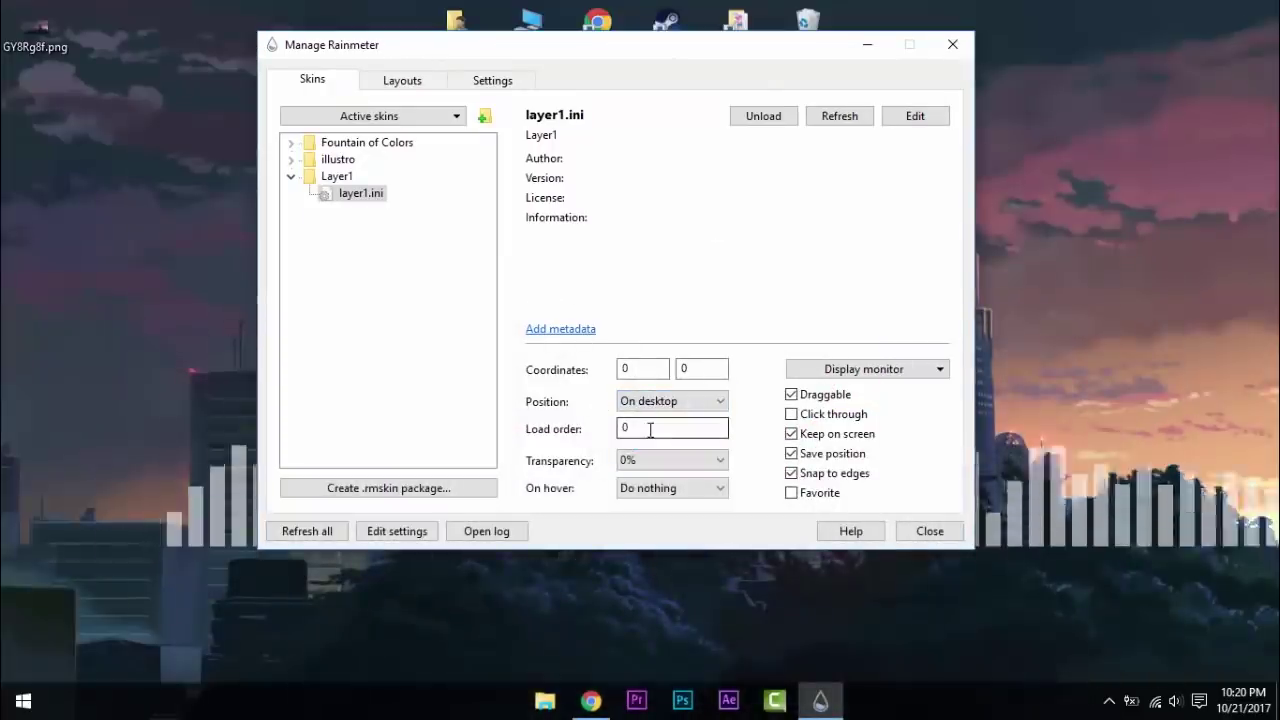
pyautogui.moveTo(646, 428); pyautogui.dragTo(614, 430)
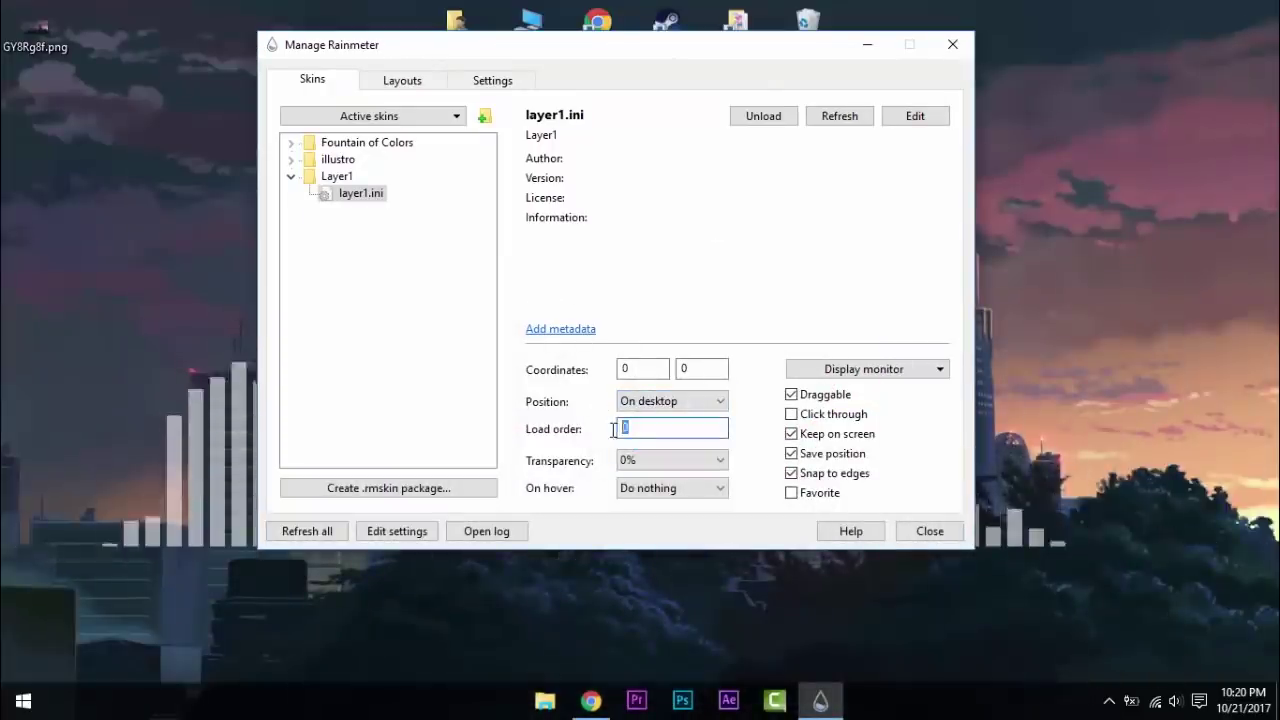
# Set the position of Fountain of Colors.ini to On desktop and minimize the Rainmeter manager.
pyautogui.click(290, 142)
pyautogui.click(392, 294)
pyautogui.click(665, 401)
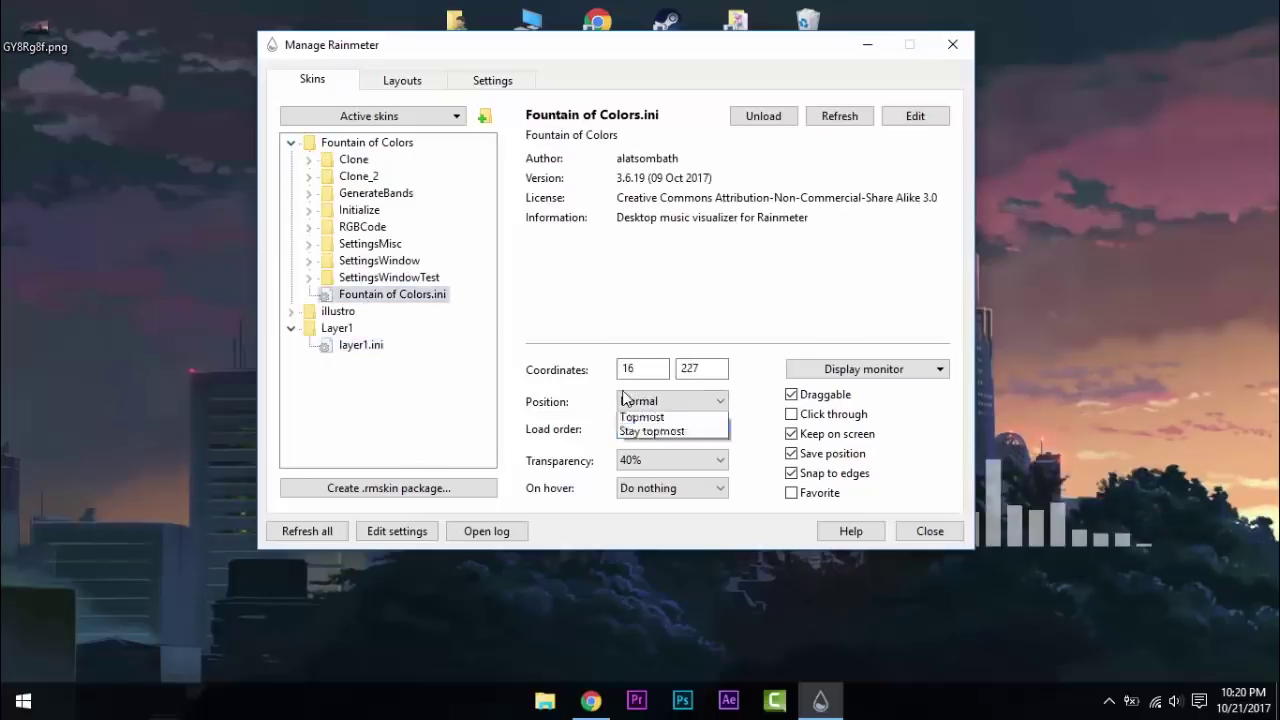
pyautogui.click(651, 418)
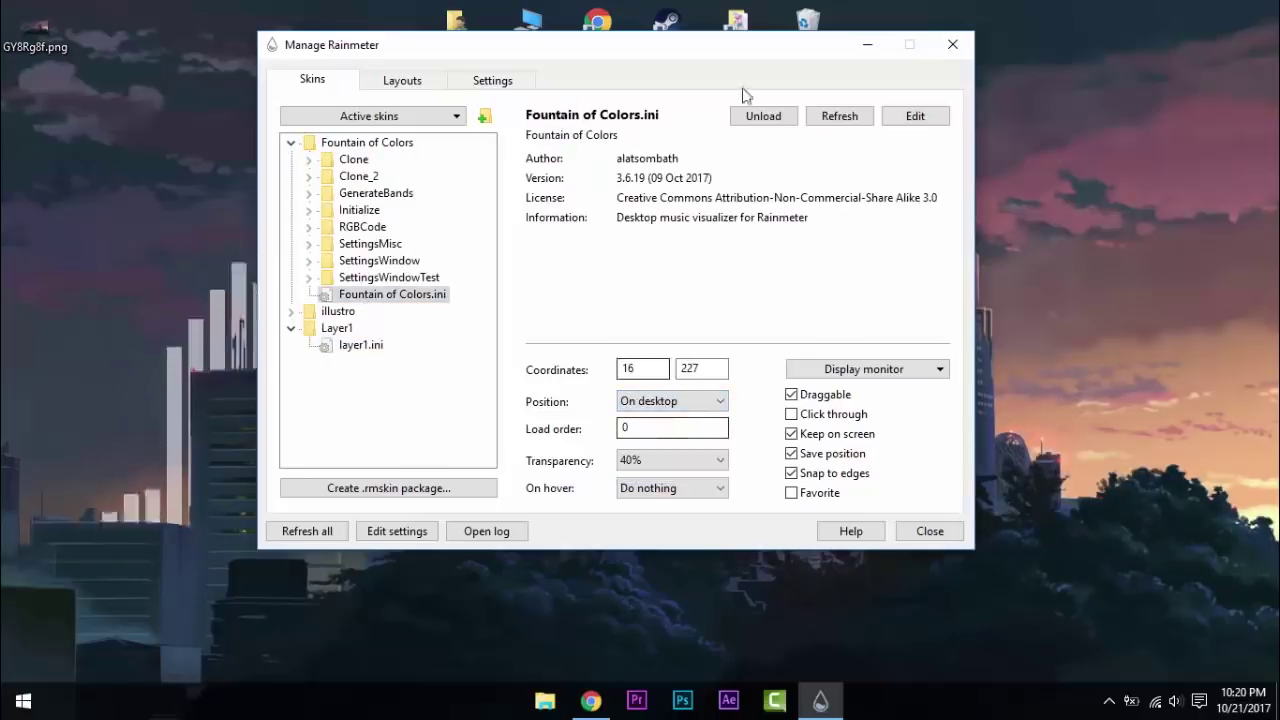
pyautogui.click(890, 48)
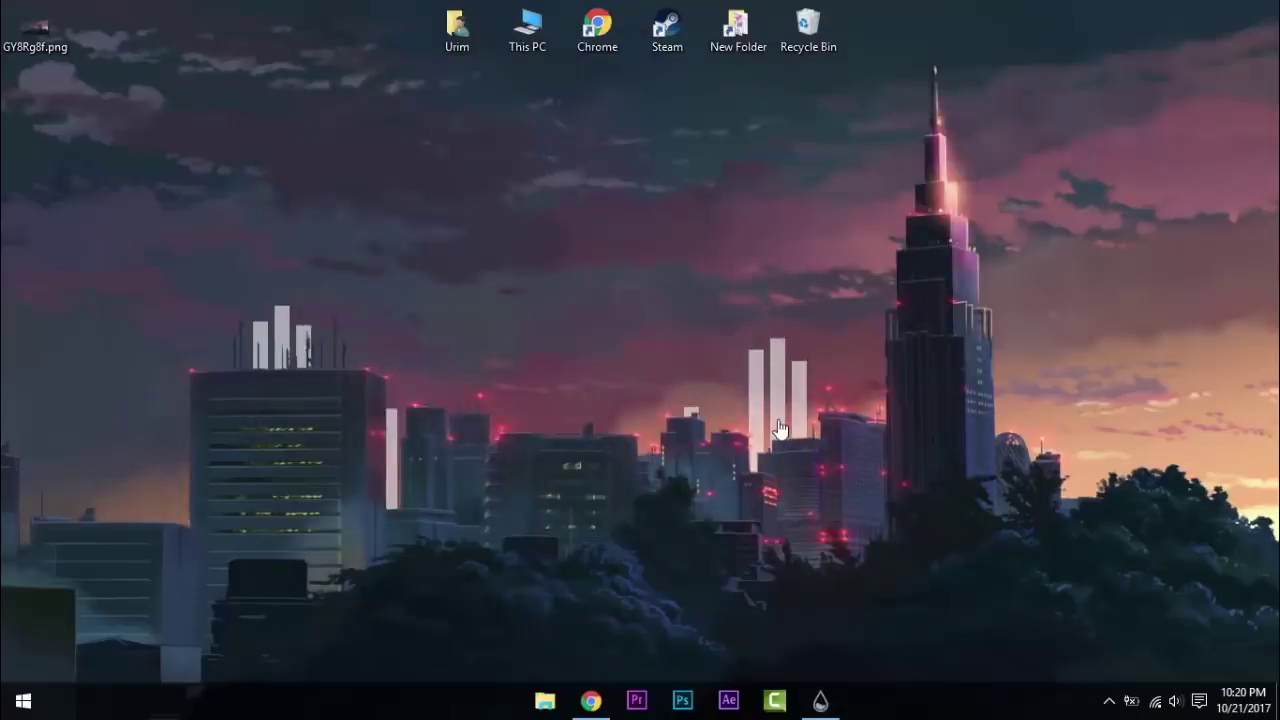
# Switch to Chrome and download the LIM!T [1.2] clock skin from its DeviantArt page.
pyautogui.click(603, 703)
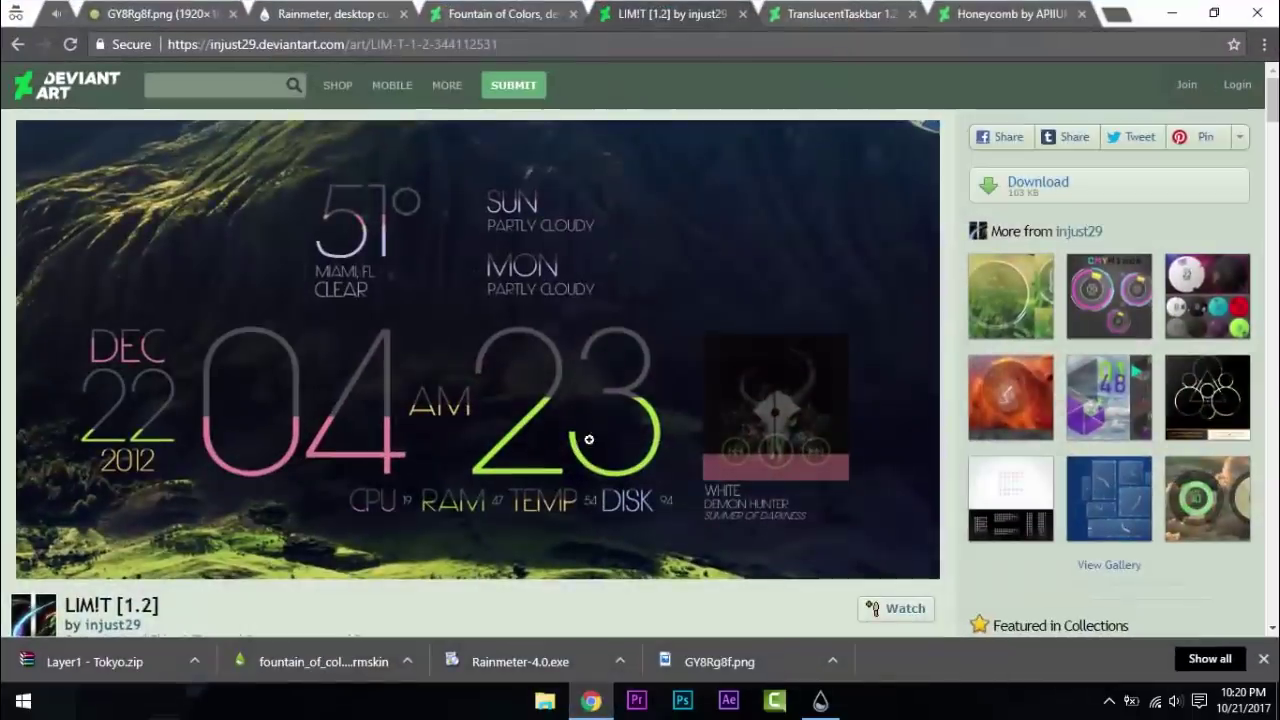
pyautogui.click(804, 22)
pyautogui.click(722, 16)
pyautogui.click(1027, 189)
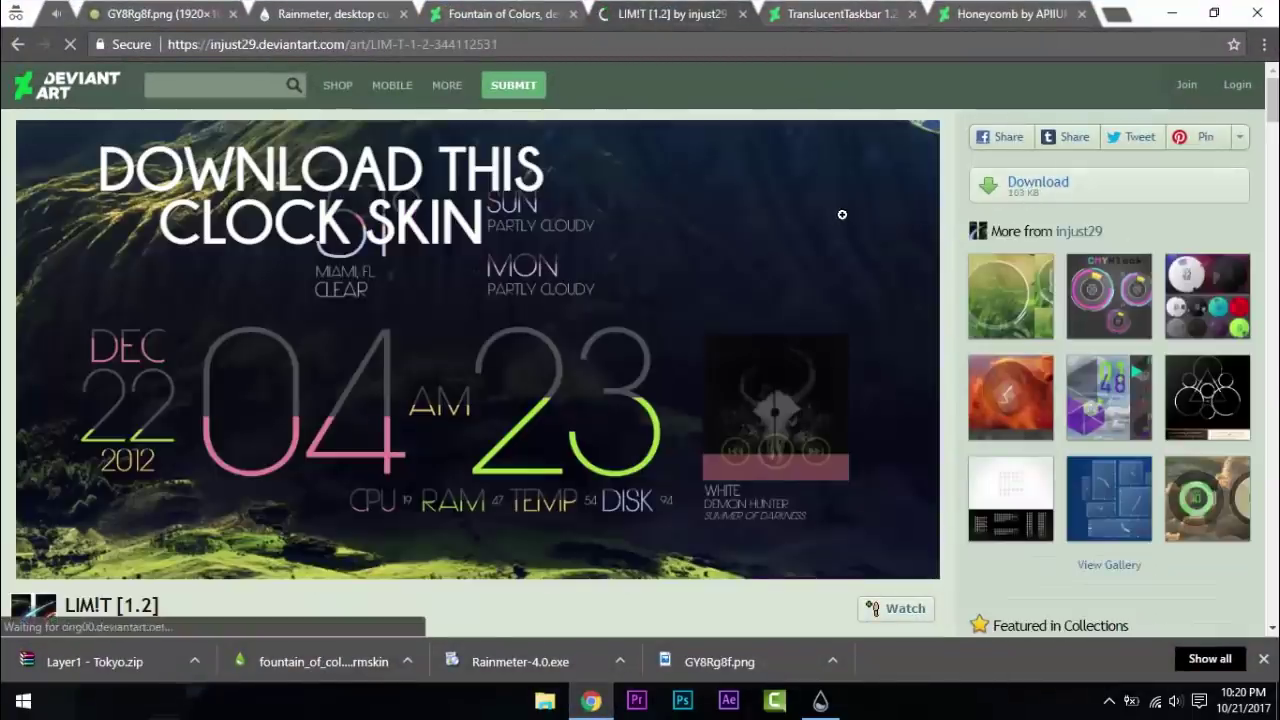
# Install the downloaded LIM!T skin package in Rainmeter and minimize Chrome.
pyautogui.click(164, 660)
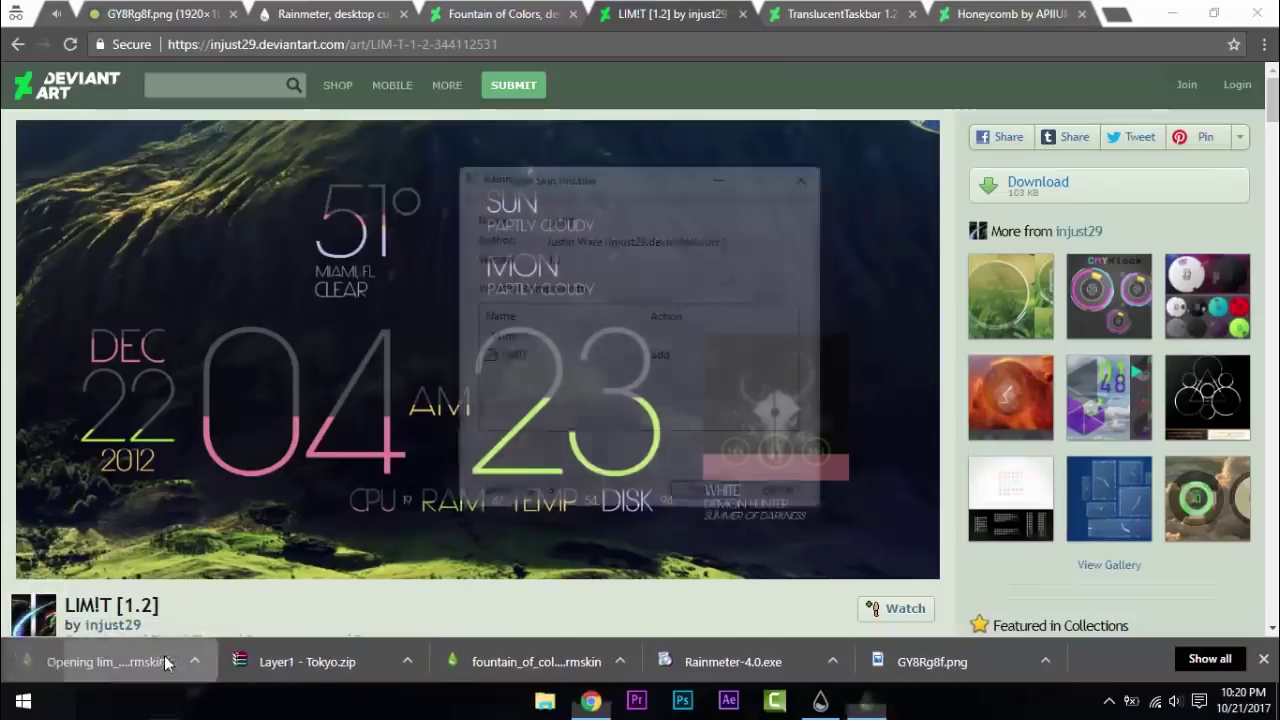
pyautogui.click(708, 492)
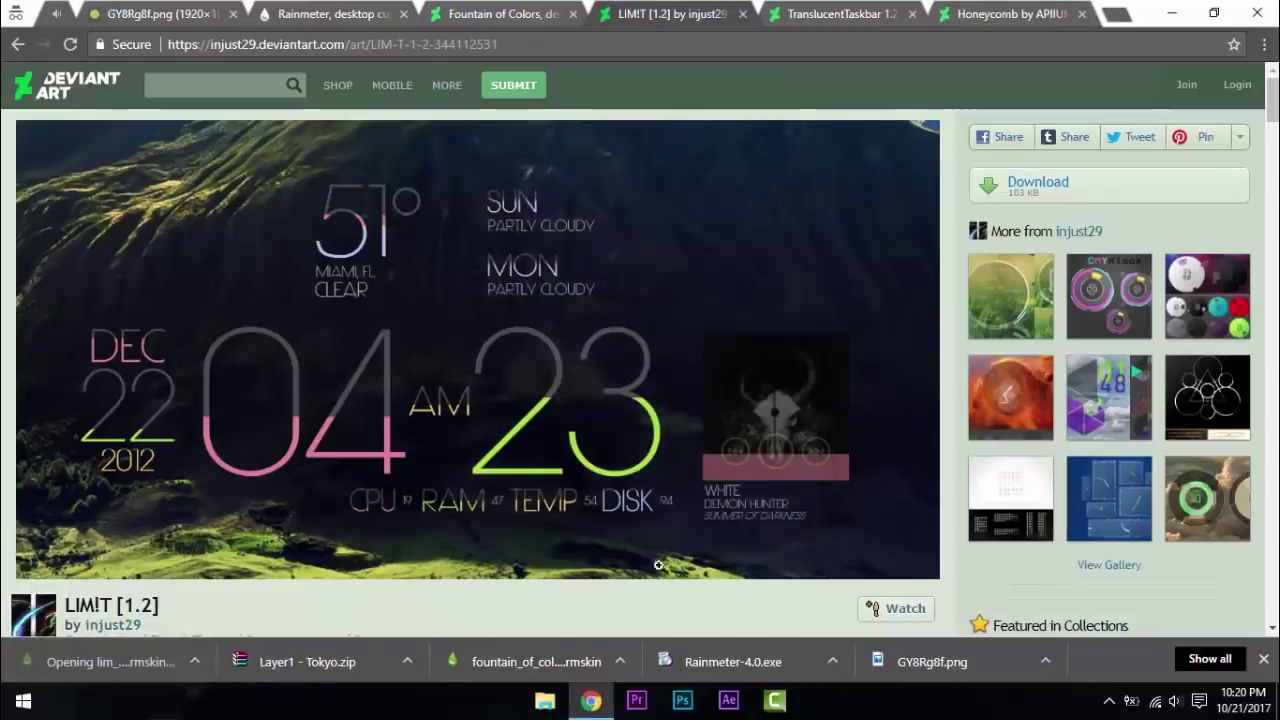
pyautogui.click(593, 703)
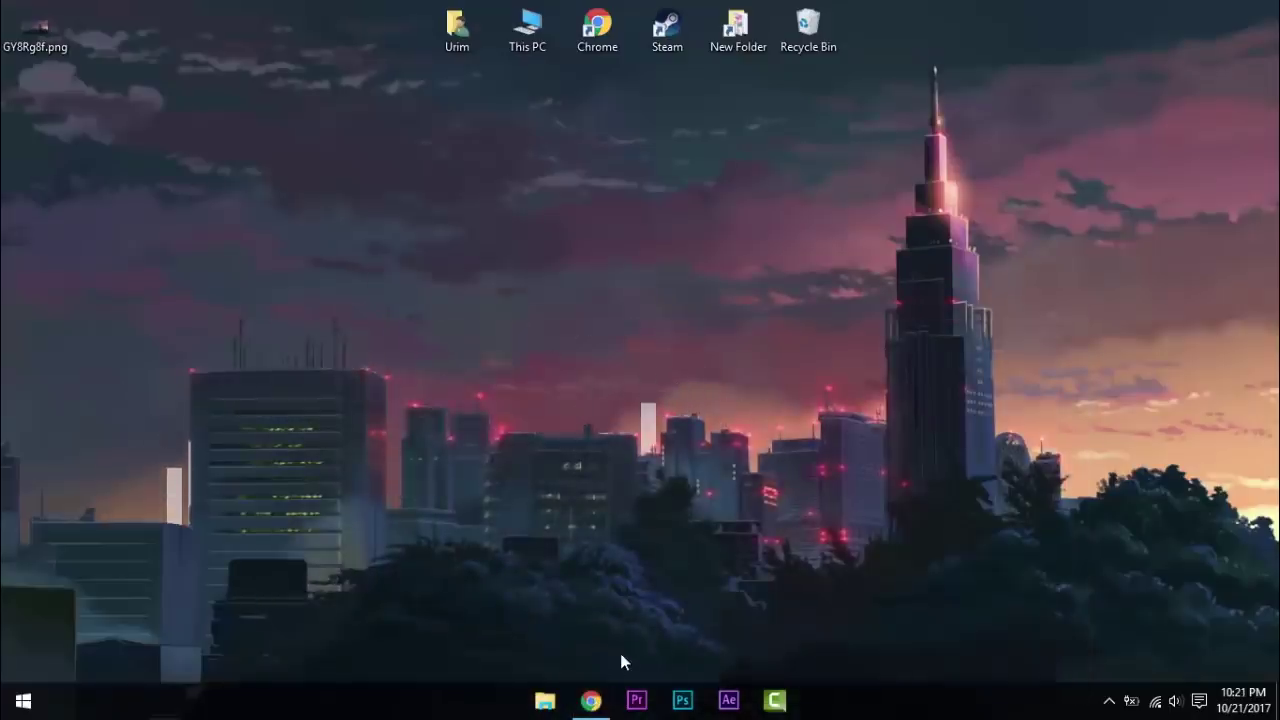
# Open the Rainmeter manager, load fill-clock.ini from LIM!T\time\clock, and place the clock in the upper middle of the desktop.
pyautogui.click(1101, 702)
pyautogui.click(1136, 653)
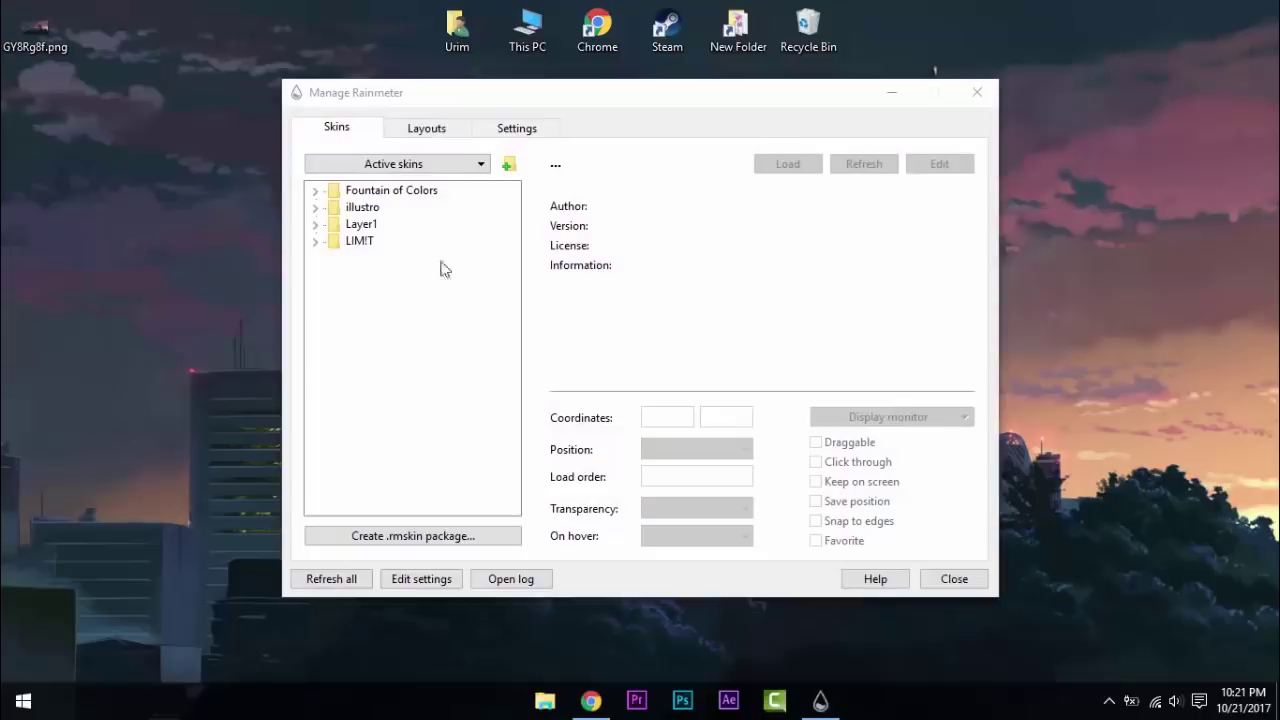
pyautogui.click(316, 242)
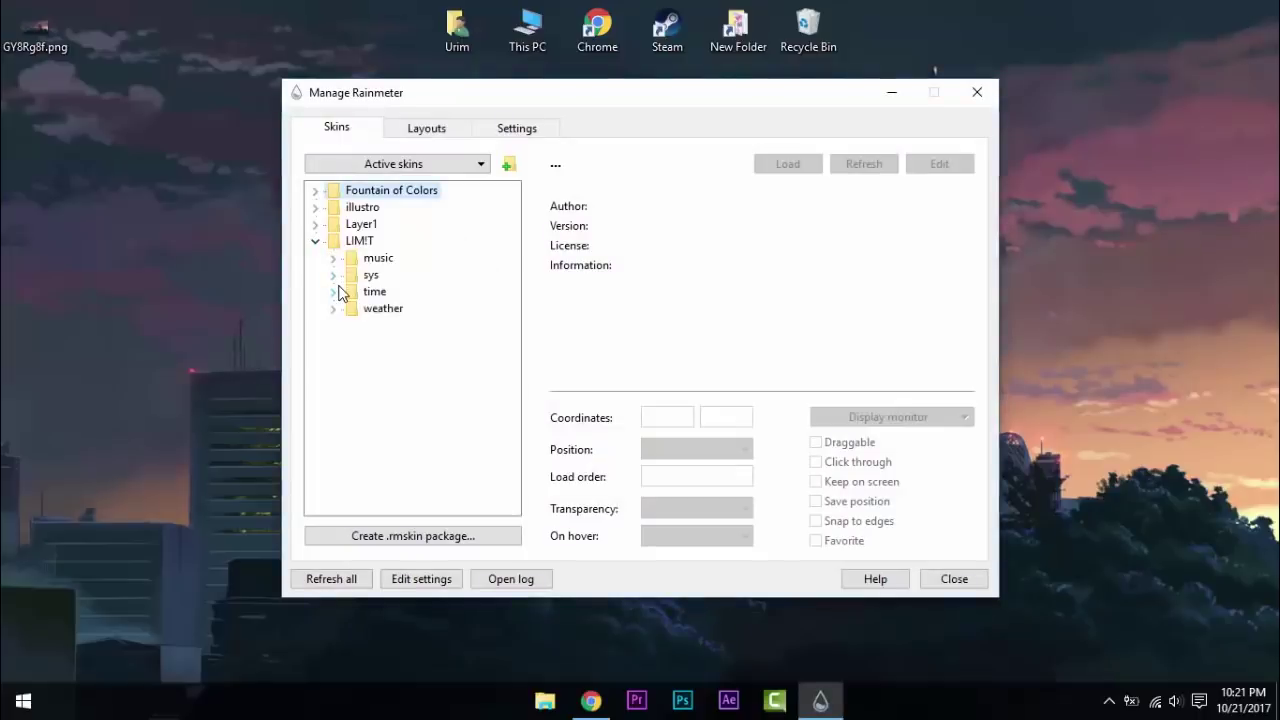
pyautogui.click(334, 292)
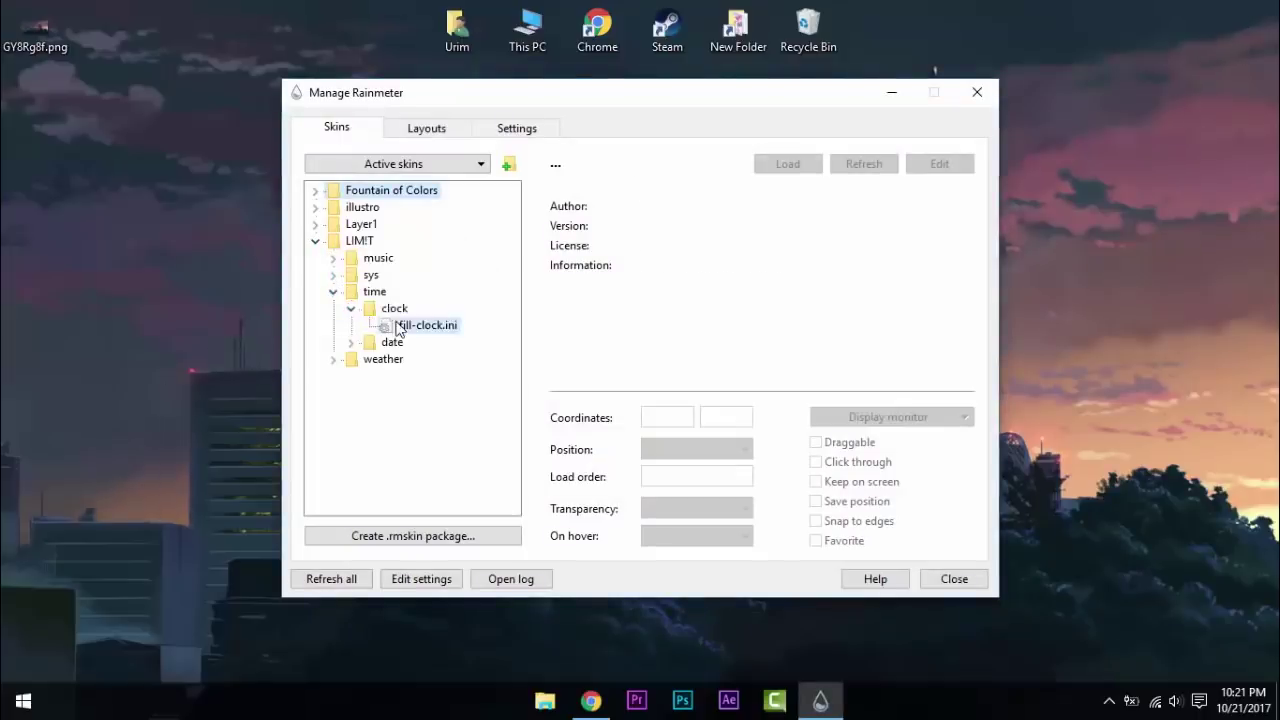
pyautogui.click(420, 325)
pyautogui.click(788, 163)
pyautogui.moveTo(577, 182); pyautogui.dragTo(873, 277)
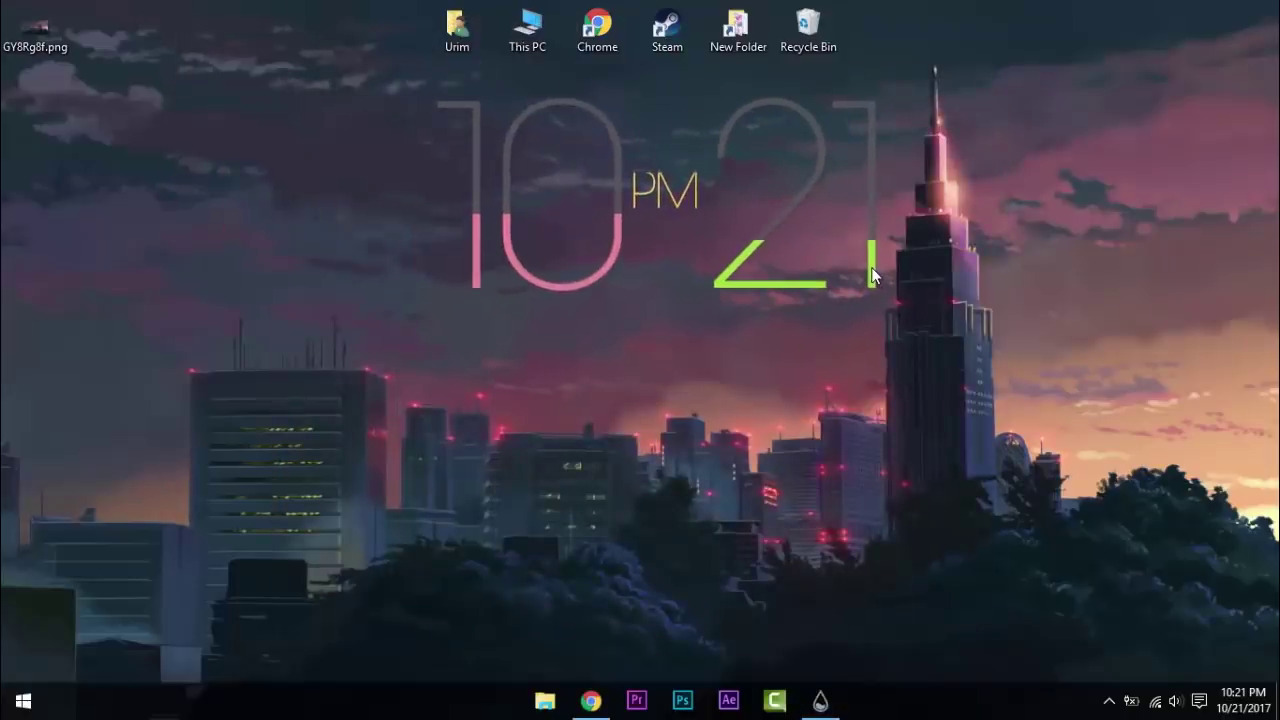
pyautogui.rightClick(871, 275)
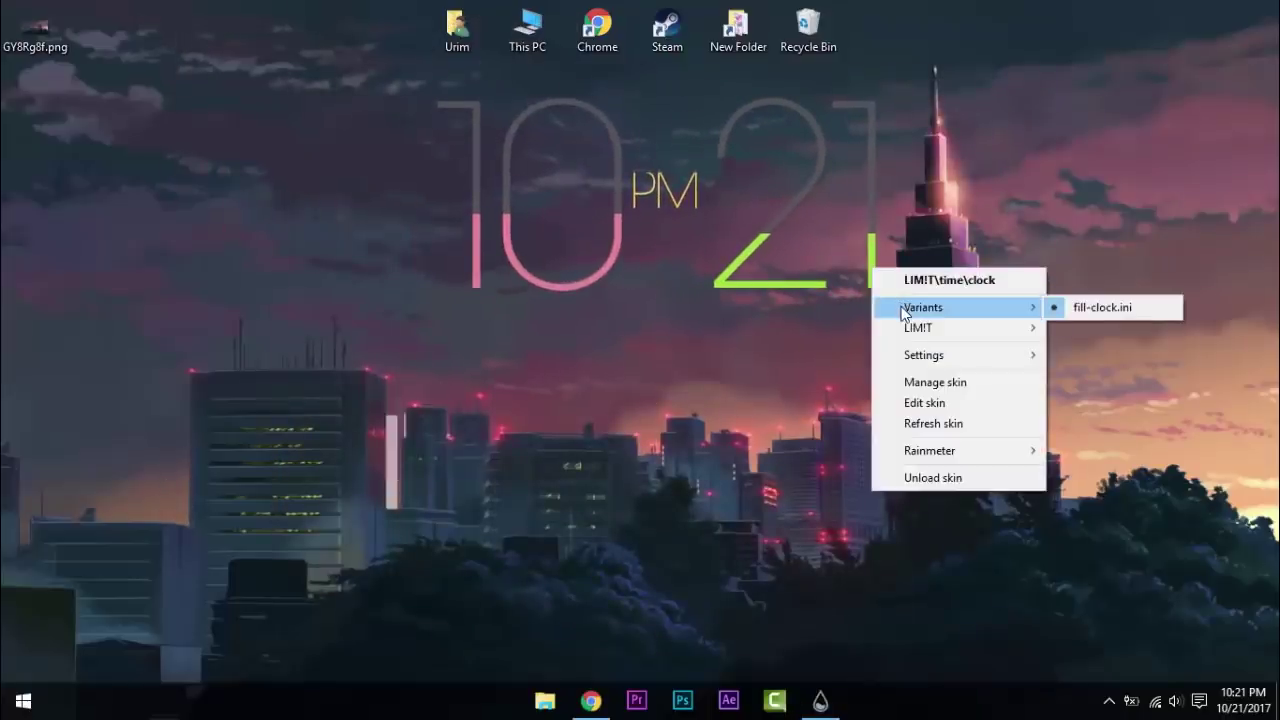
pyautogui.moveTo(914, 337)
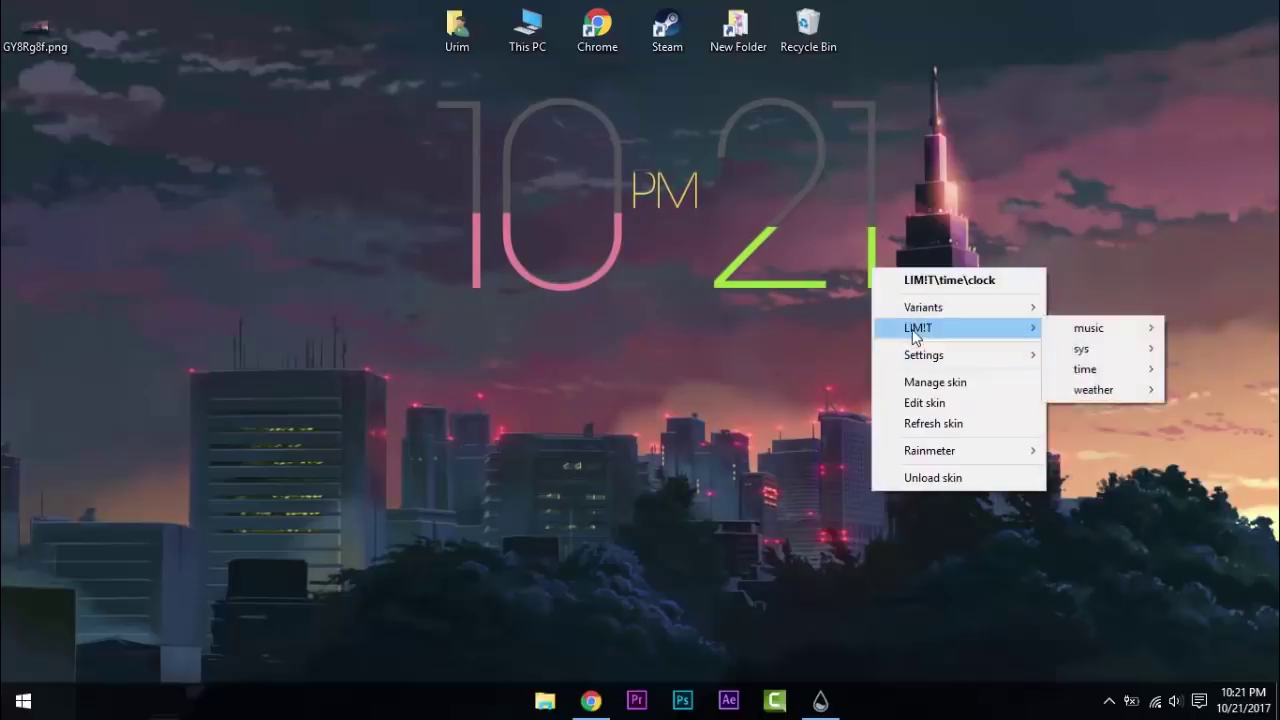
pyautogui.click(905, 403)
pyautogui.scroll(-10, 811, 409)
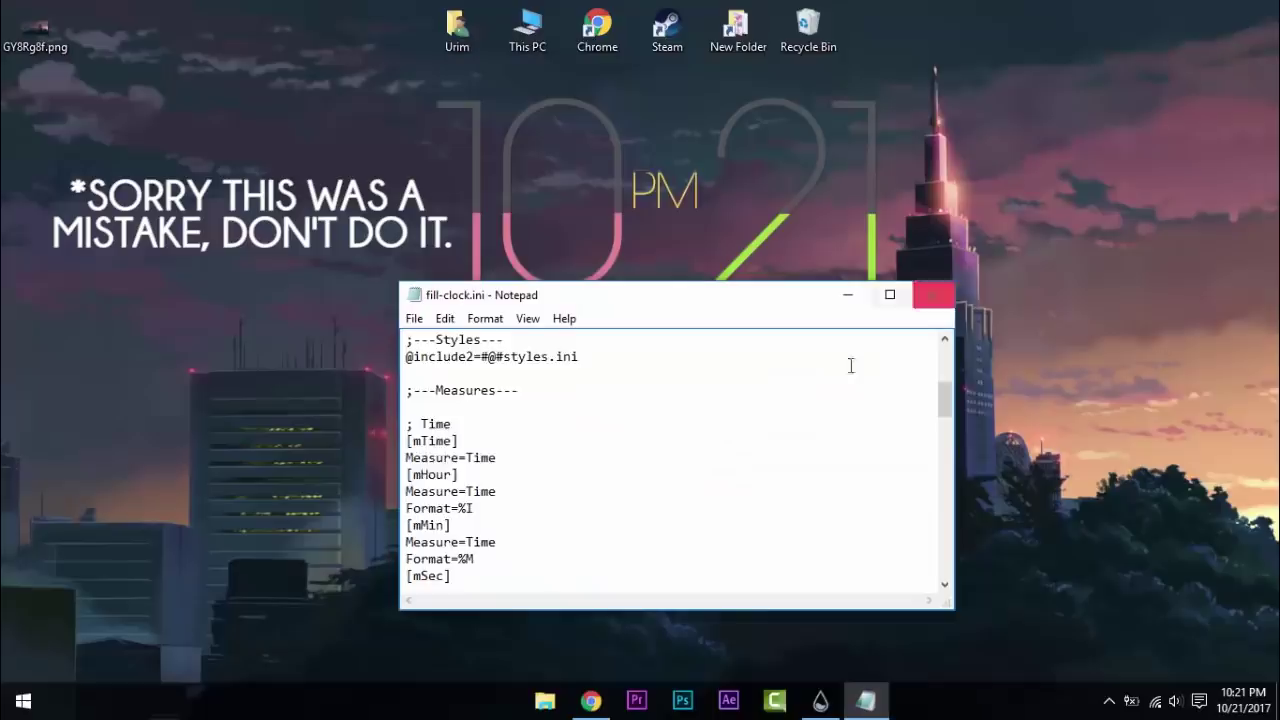
pyautogui.click(945, 286)
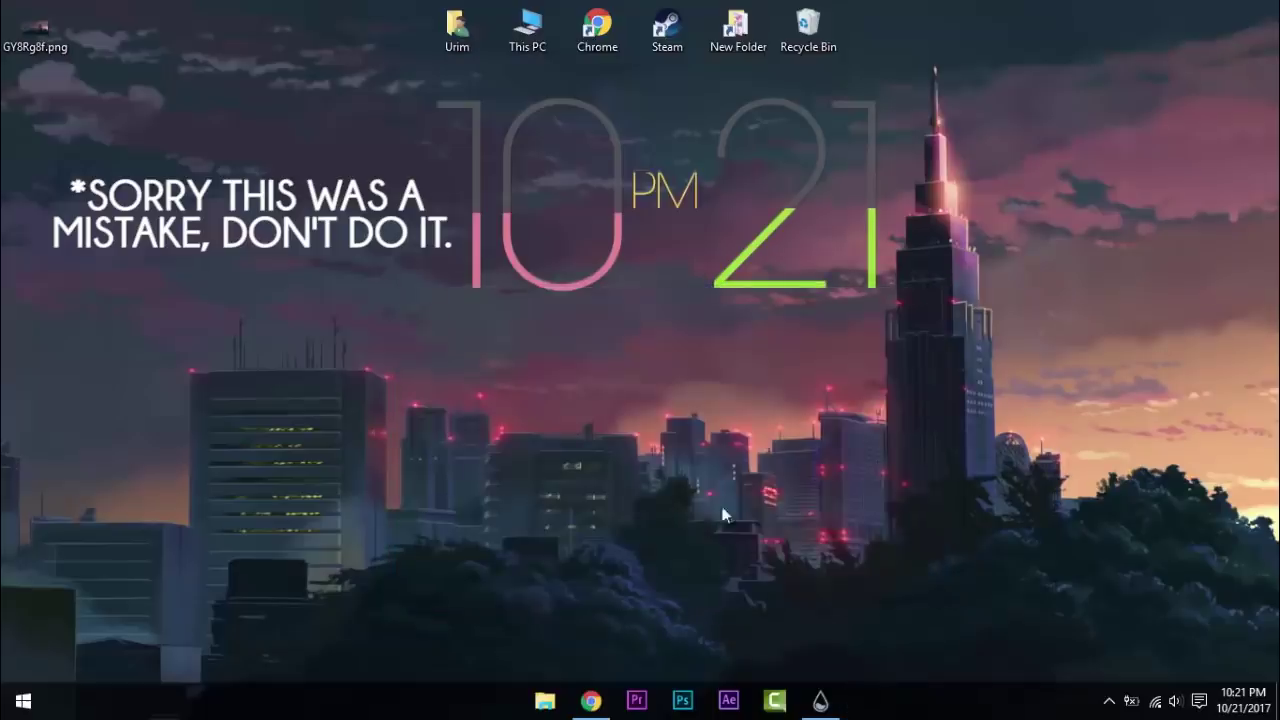
pyautogui.doubleClick(470, 34)
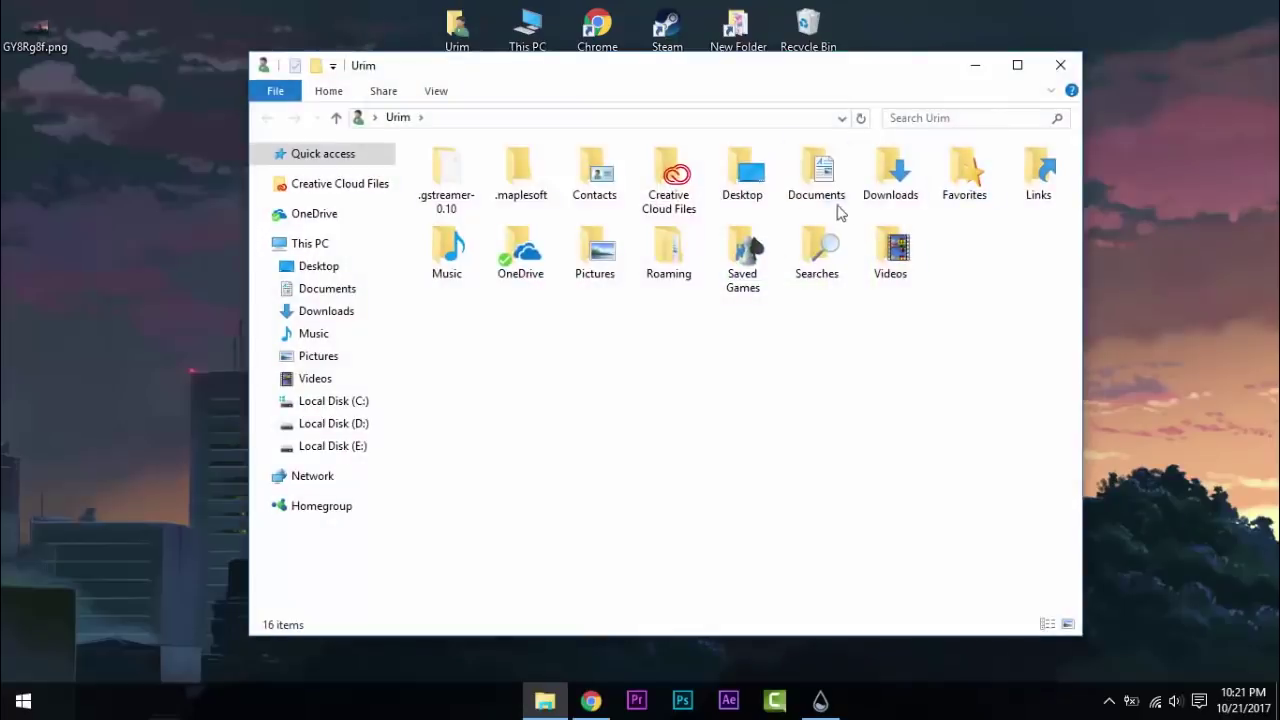
pyautogui.doubleClick(828, 204)
pyautogui.doubleClick(566, 230)
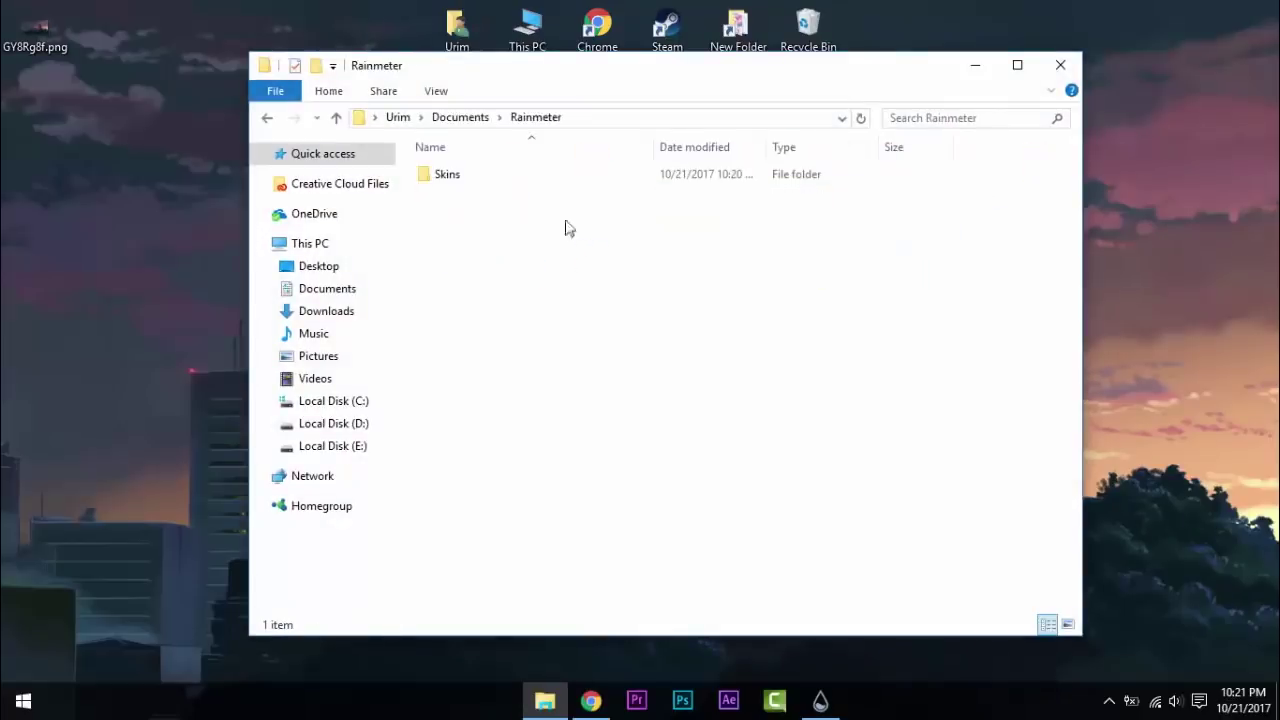
pyautogui.doubleClick(531, 187)
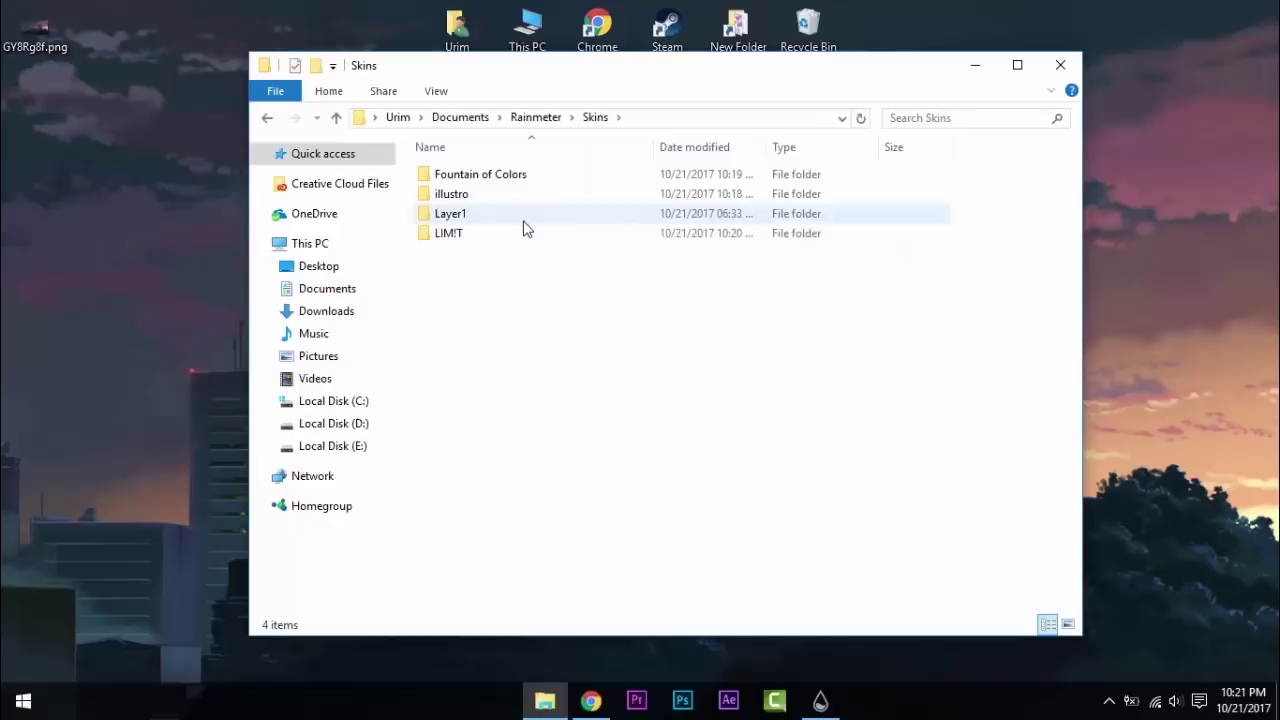
pyautogui.doubleClick(523, 238)
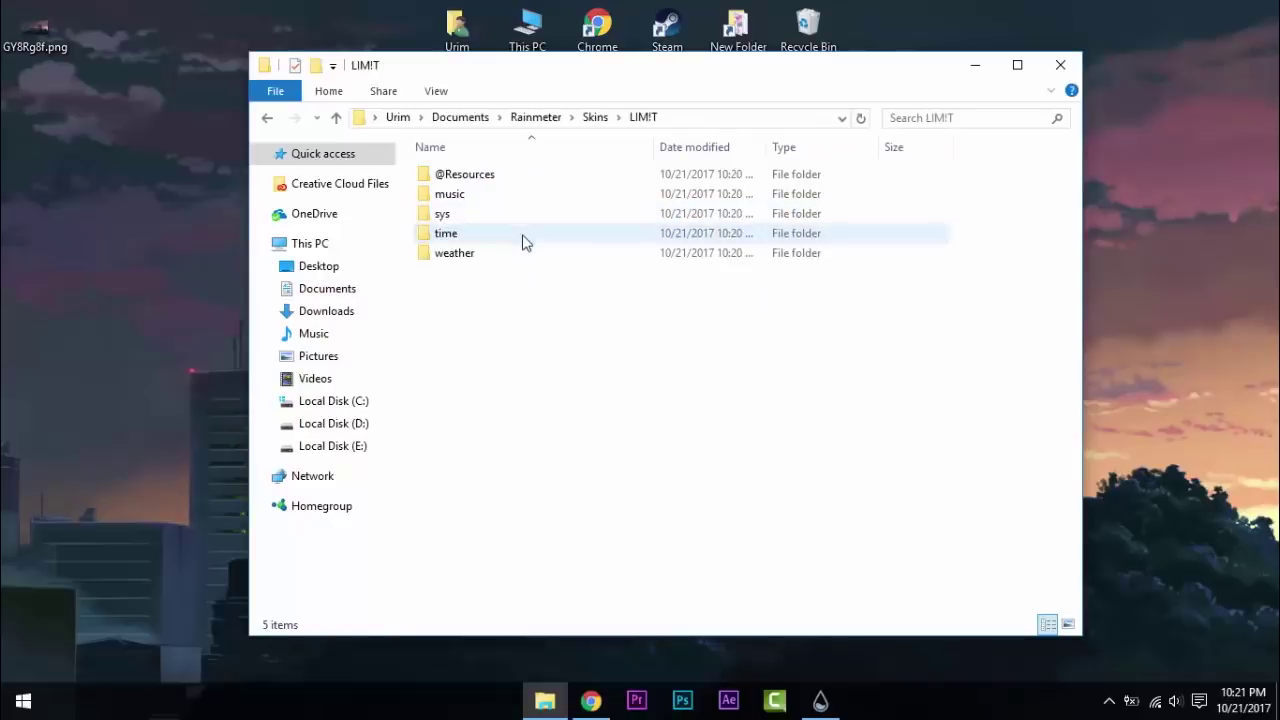
pyautogui.doubleClick(501, 180)
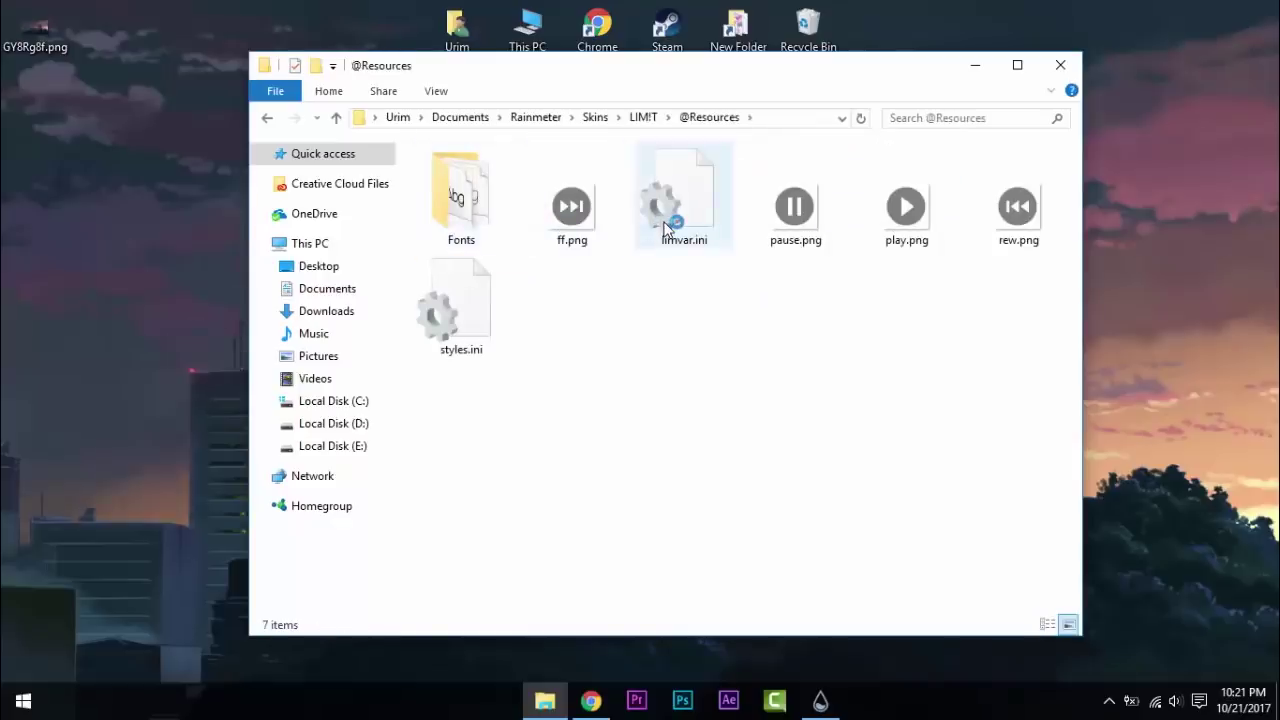
pyautogui.doubleClick(667, 228)
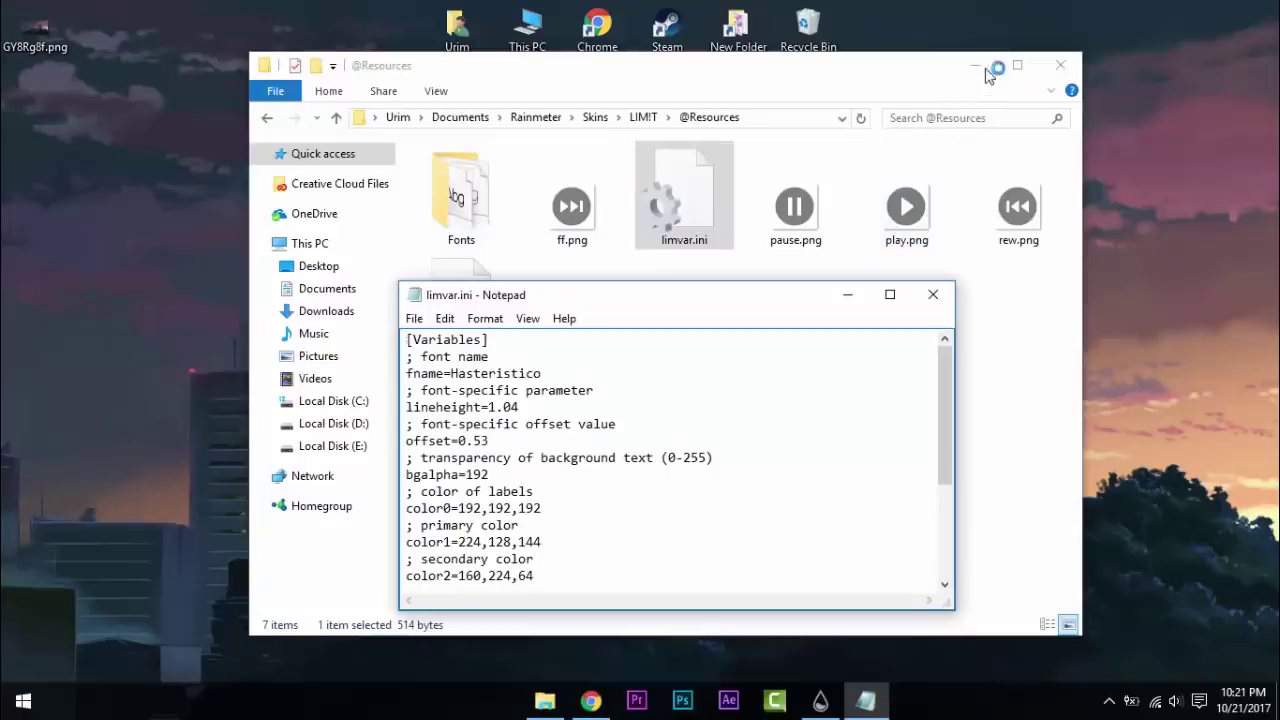
# Minimize the folder window, select the secondary color value (color2) in limvar.ini, and minimize Notepad.
pyautogui.click(988, 76)
pyautogui.scroll(-1, 693, 427)
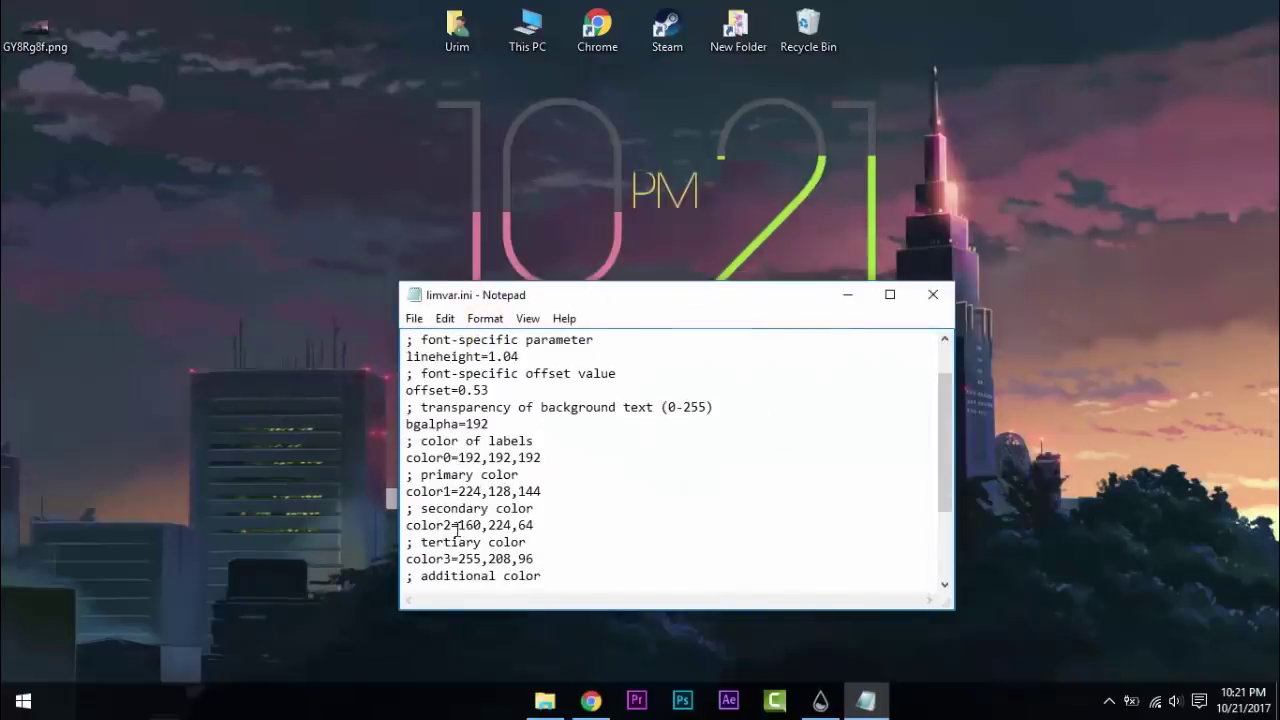
pyautogui.moveTo(461, 525); pyautogui.dragTo(551, 526)
pyautogui.click(848, 294)
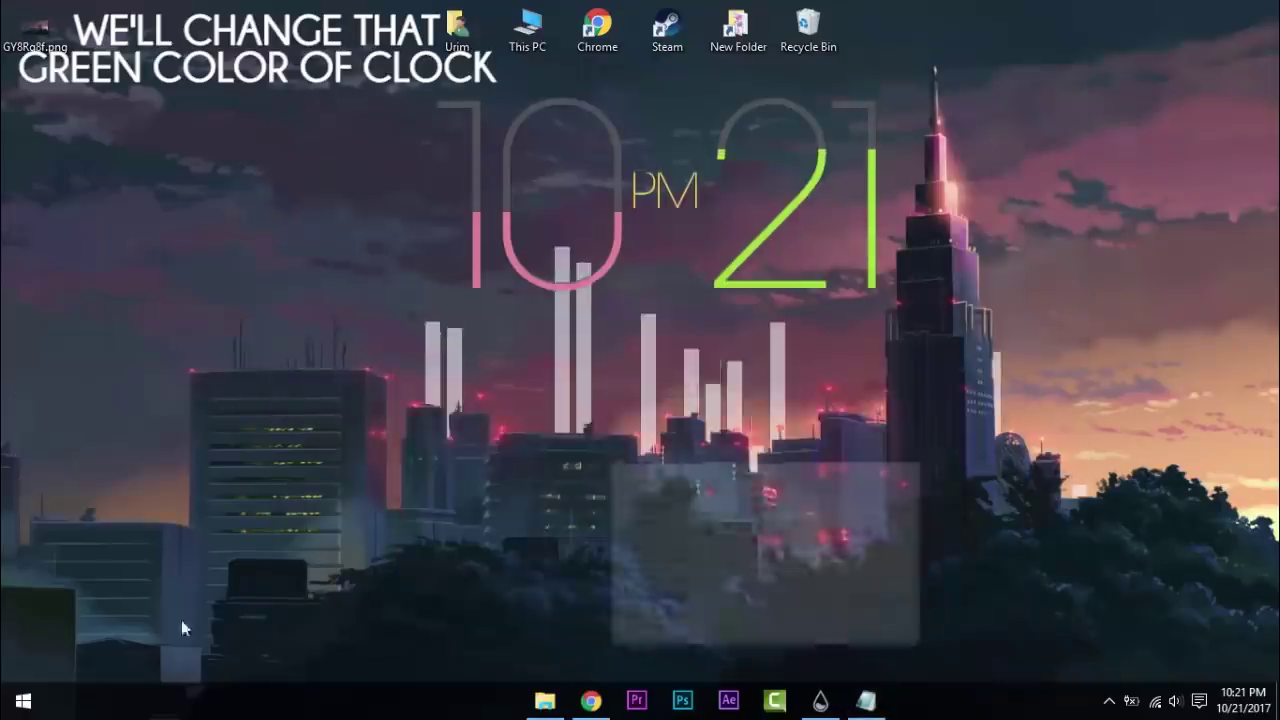
# Launch Paint and open the wallpaper image GY8Rg8f.png from the desktop at its skyline area.
pyautogui.click(24, 700)
pyautogui.write('paint')
pyautogui.press('Return')
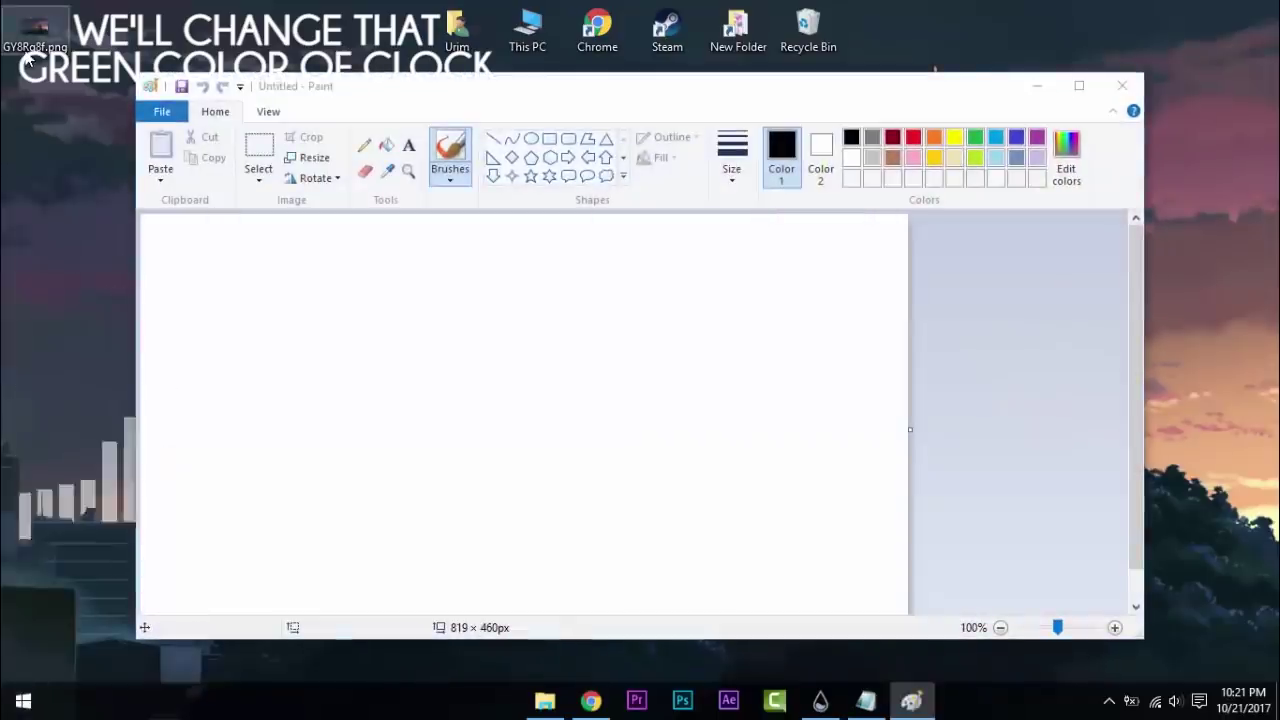
pyautogui.moveTo(35, 32); pyautogui.dragTo(330, 330)
pyautogui.scroll(-7, 432, 339)
pyautogui.moveTo(655, 607); pyautogui.dragTo(879, 606)
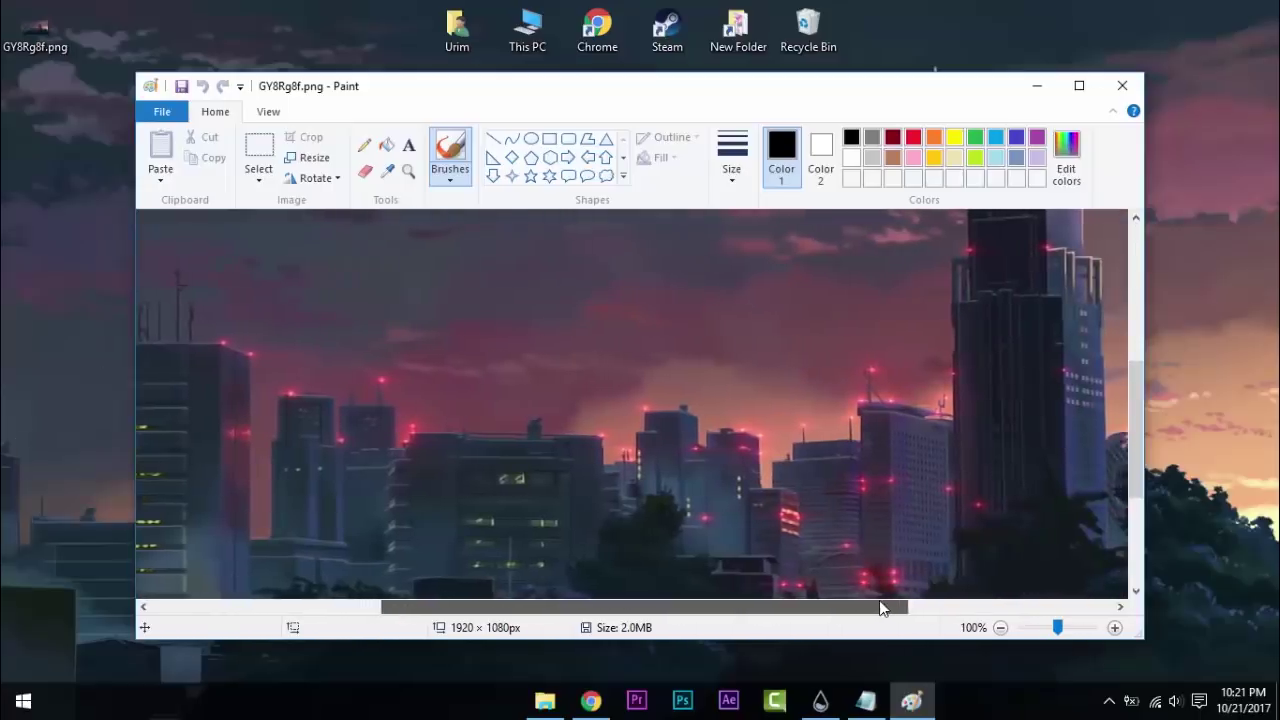
# Sample a red shade from the skyline lights with the Color picker and open its RGB values in Edit Colors.
pyautogui.click(388, 171)
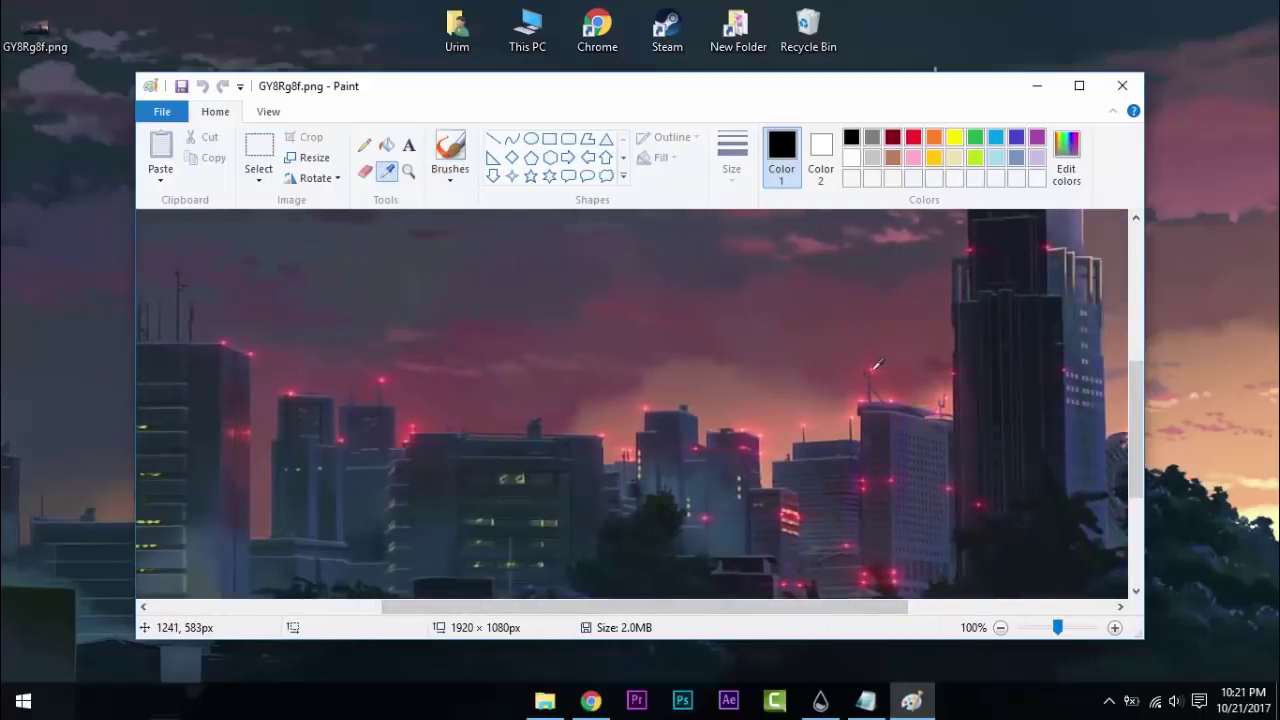
pyautogui.click(871, 370)
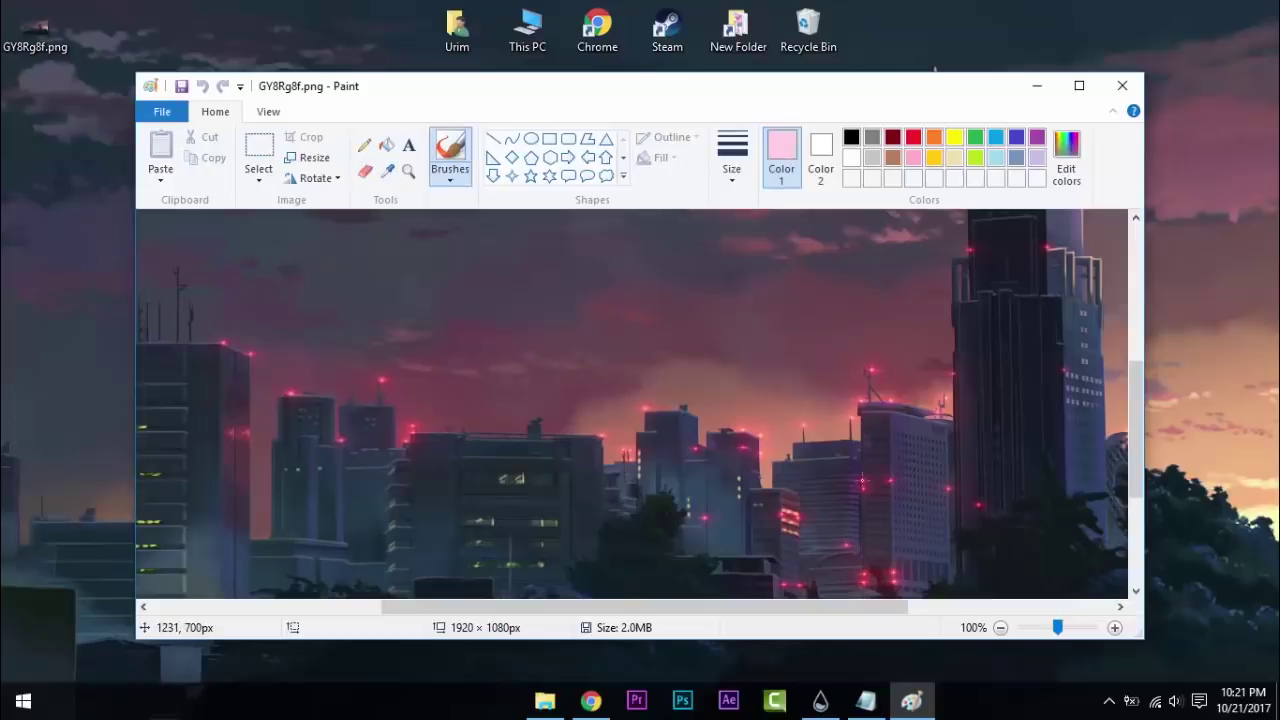
pyautogui.click(390, 173)
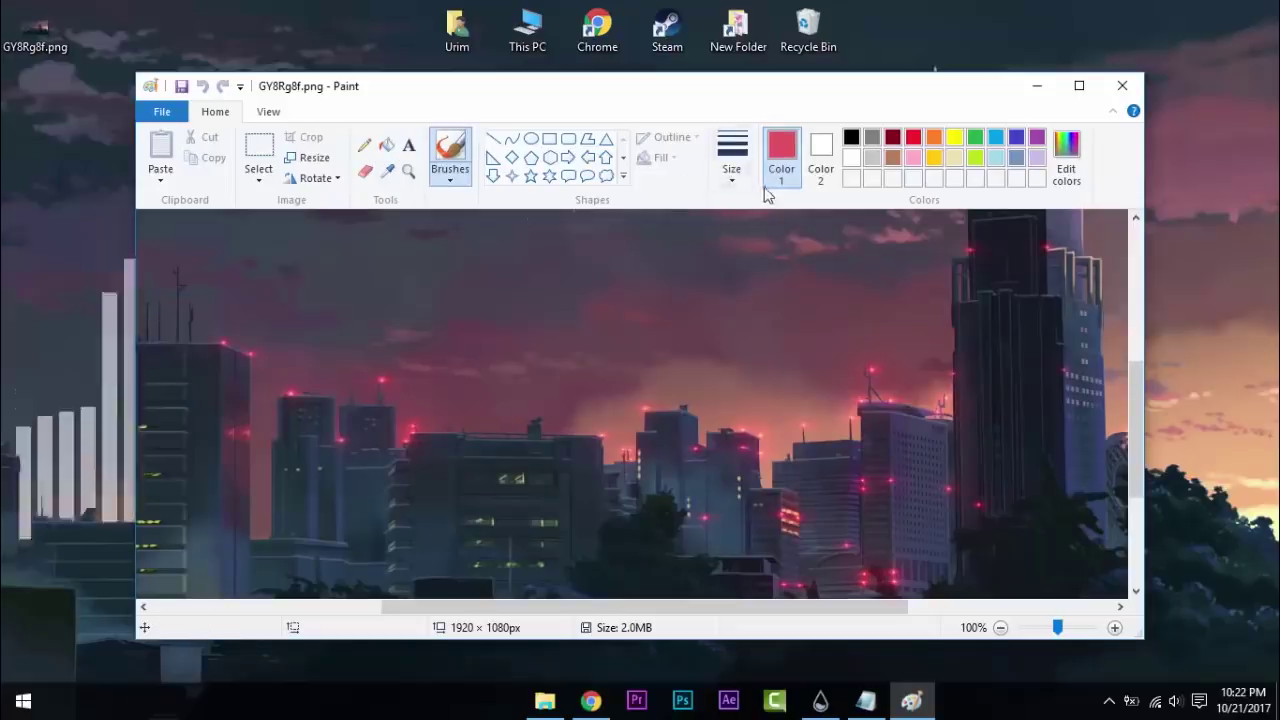
pyautogui.click(1062, 178)
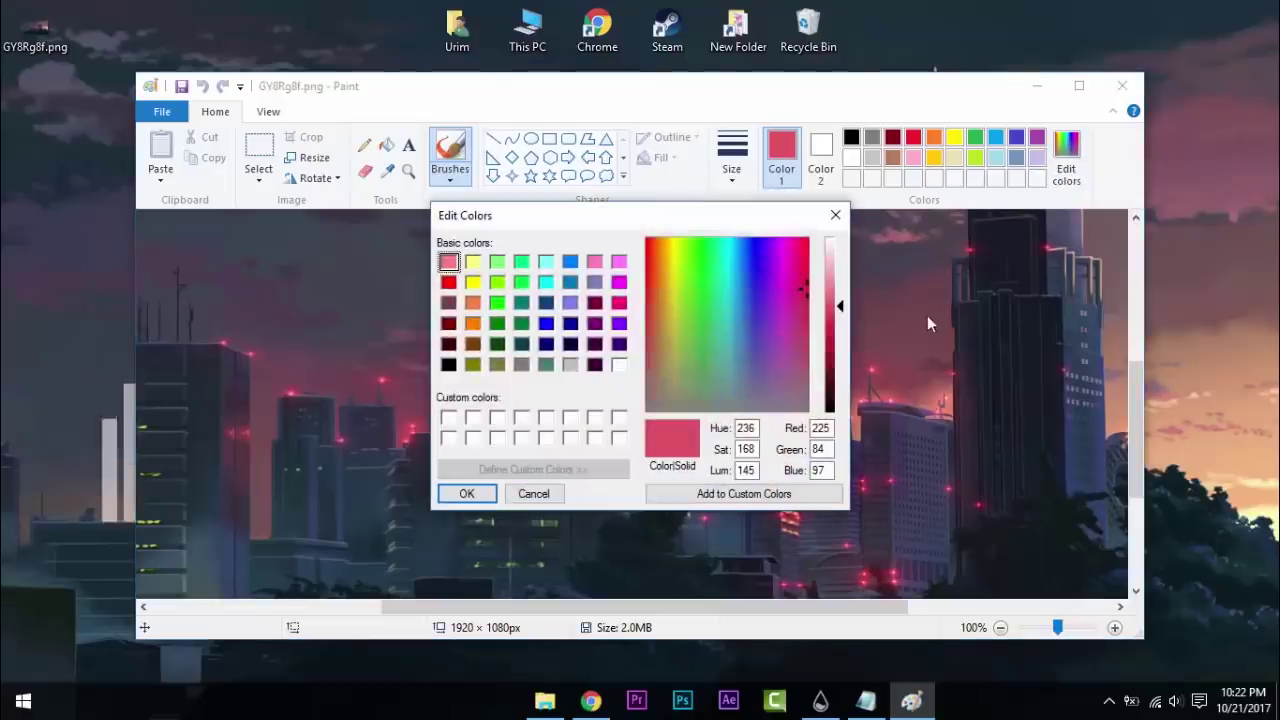
# Set color2 to 225,84,97 in limvar.ini, matching the sampled red, and save and close the file.
pyautogui.click(866, 699)
pyautogui.moveTo(752, 300); pyautogui.dragTo(1224, 231)
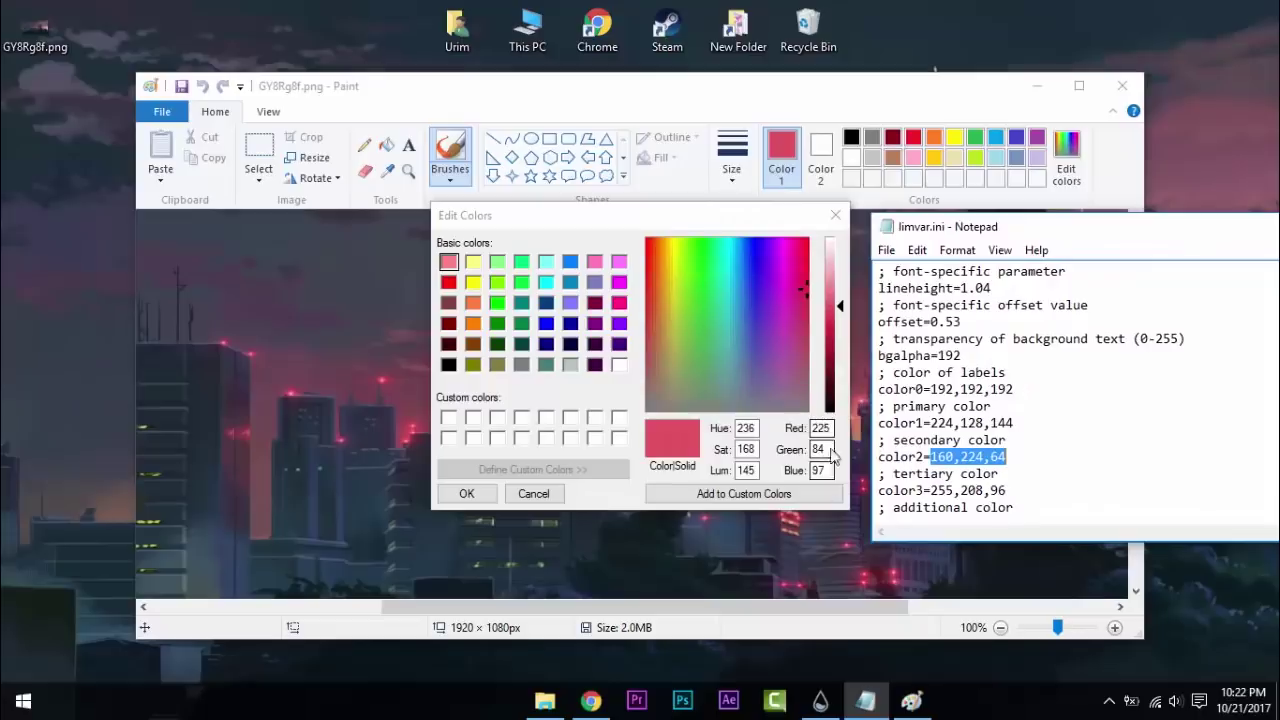
pyautogui.write('225')
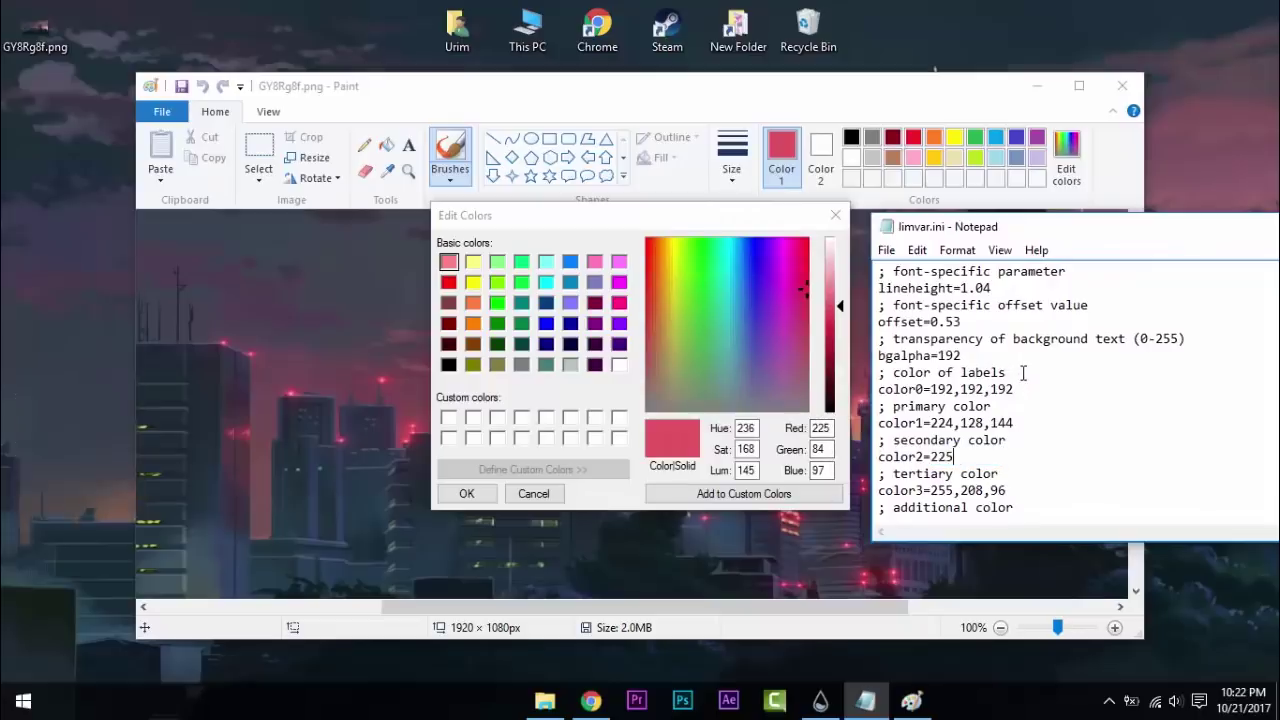
pyautogui.write(',84,97')
pyautogui.click(886, 250)
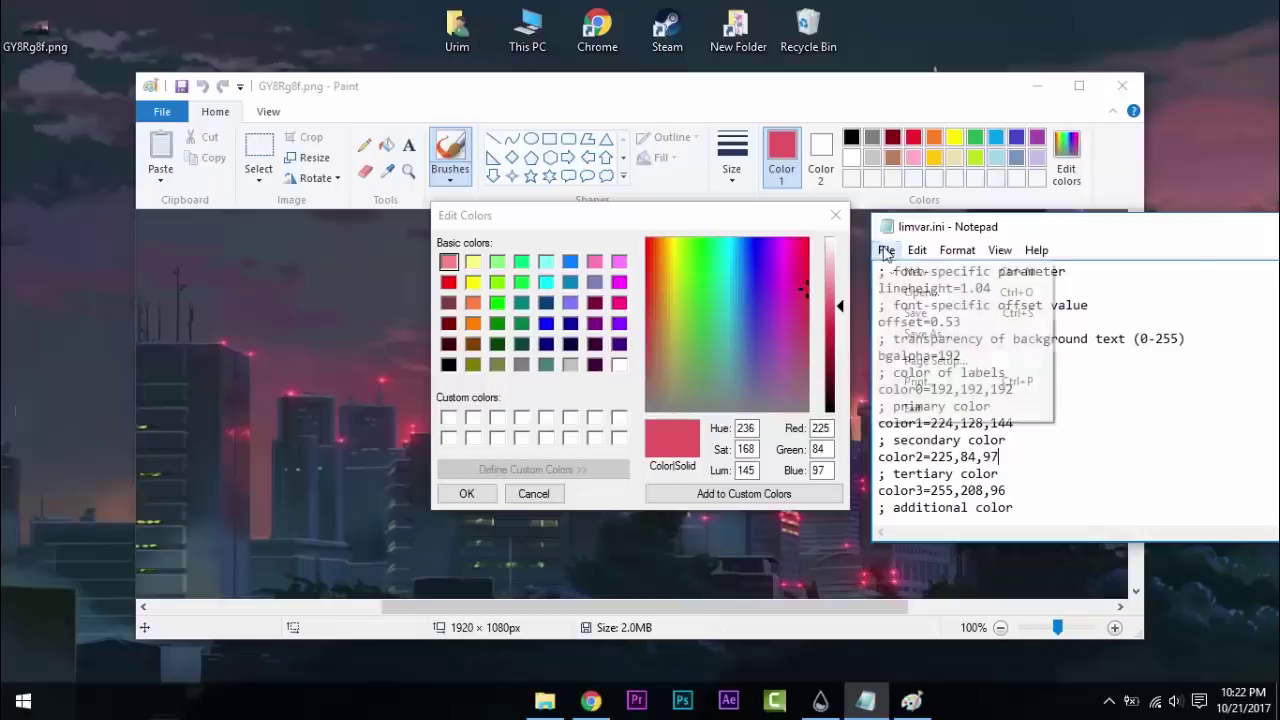
pyautogui.click(910, 389)
pyautogui.moveTo(948, 230); pyautogui.dragTo(594, 222)
pyautogui.click(1043, 228)
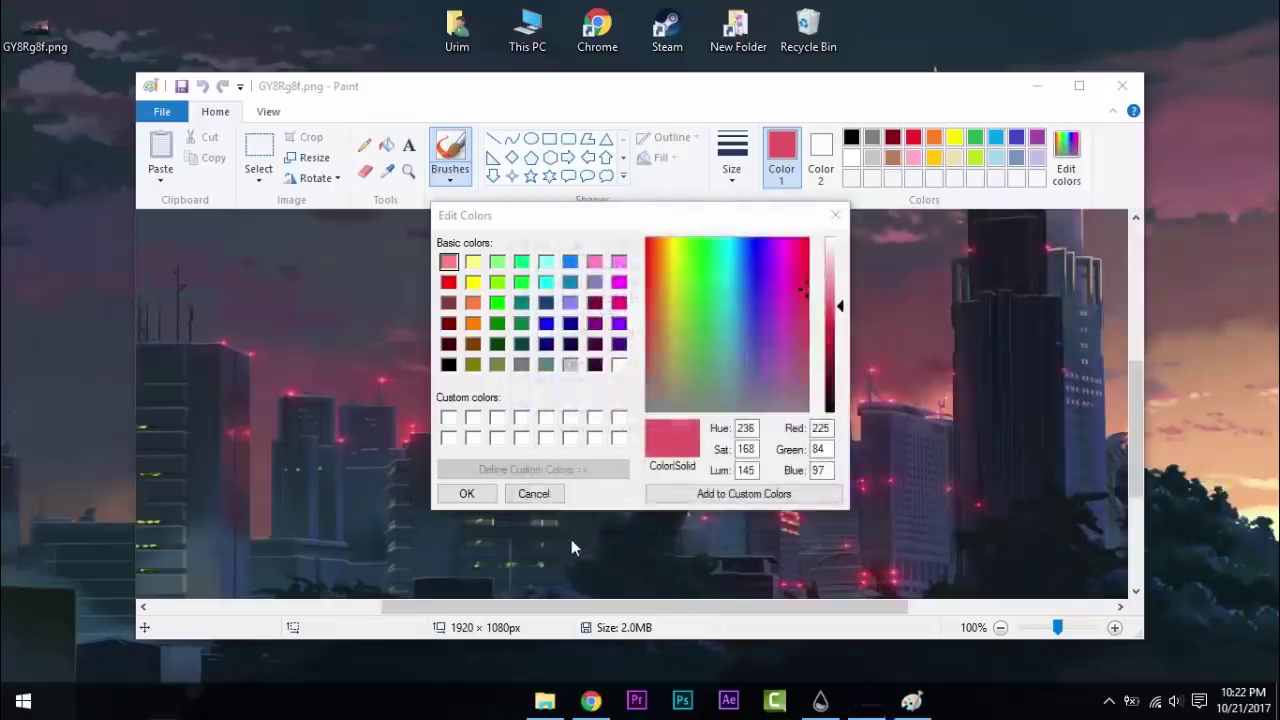
# Cancel the Edit Colors dialog, close Paint, and refresh the clock skin in Rainmeter.
pyautogui.click(531, 492)
pyautogui.click(1118, 88)
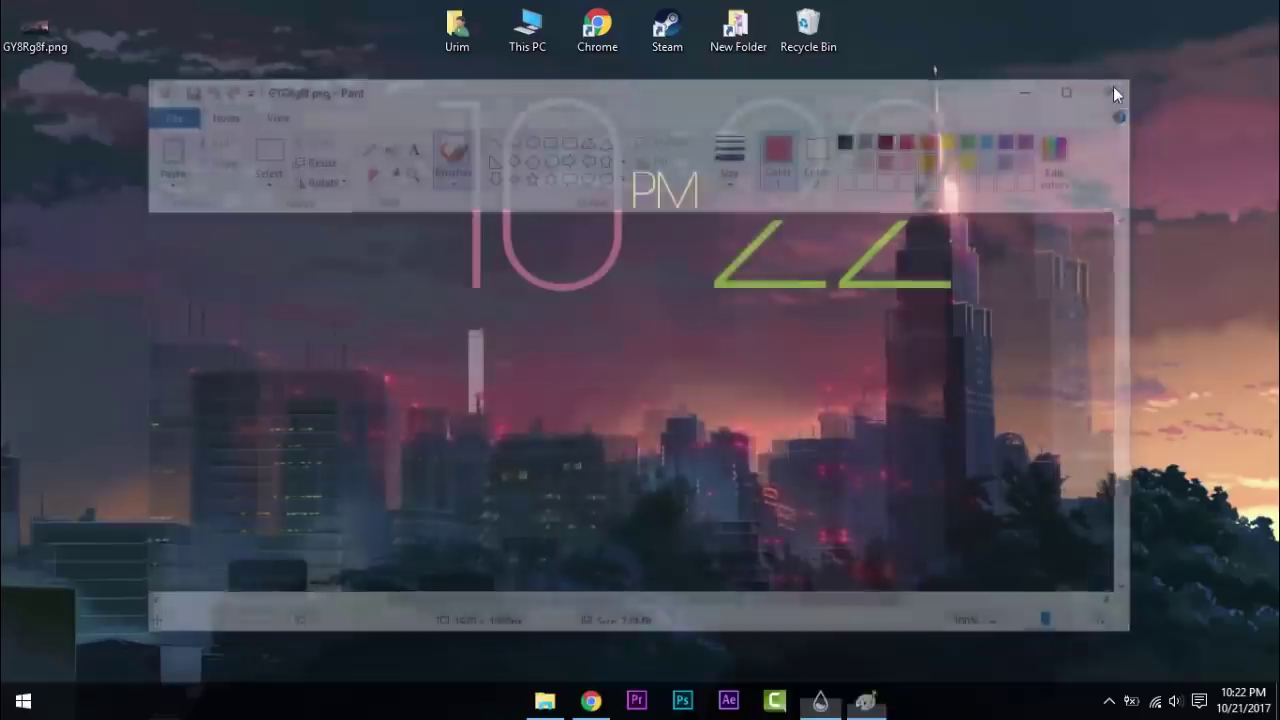
pyautogui.click(816, 698)
pyautogui.click(821, 700)
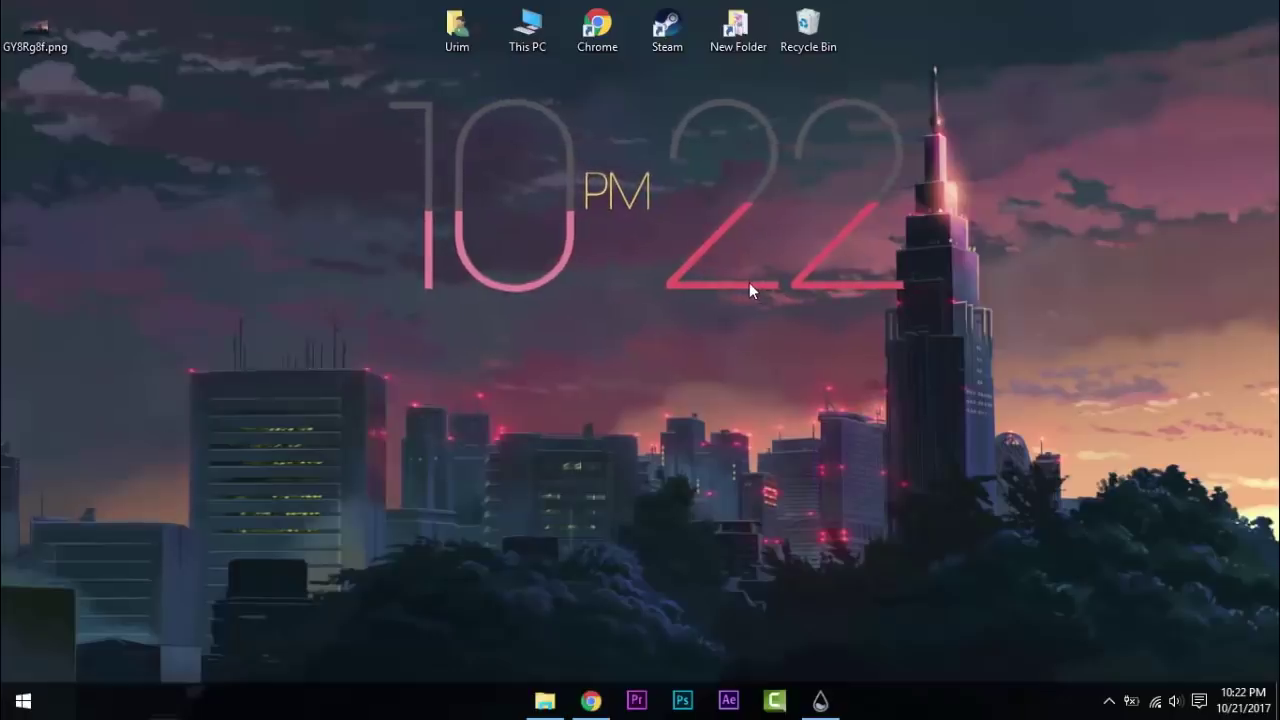
# Set the position of fill-clock.ini to Normal and its transparency to 30%, and move the Rainmeter manager aside.
pyautogui.click(821, 700)
pyautogui.click(659, 455)
pyautogui.click(662, 494)
pyautogui.click(690, 508)
pyautogui.click(683, 575)
pyautogui.moveTo(735, 100); pyautogui.dragTo(1075, 109)
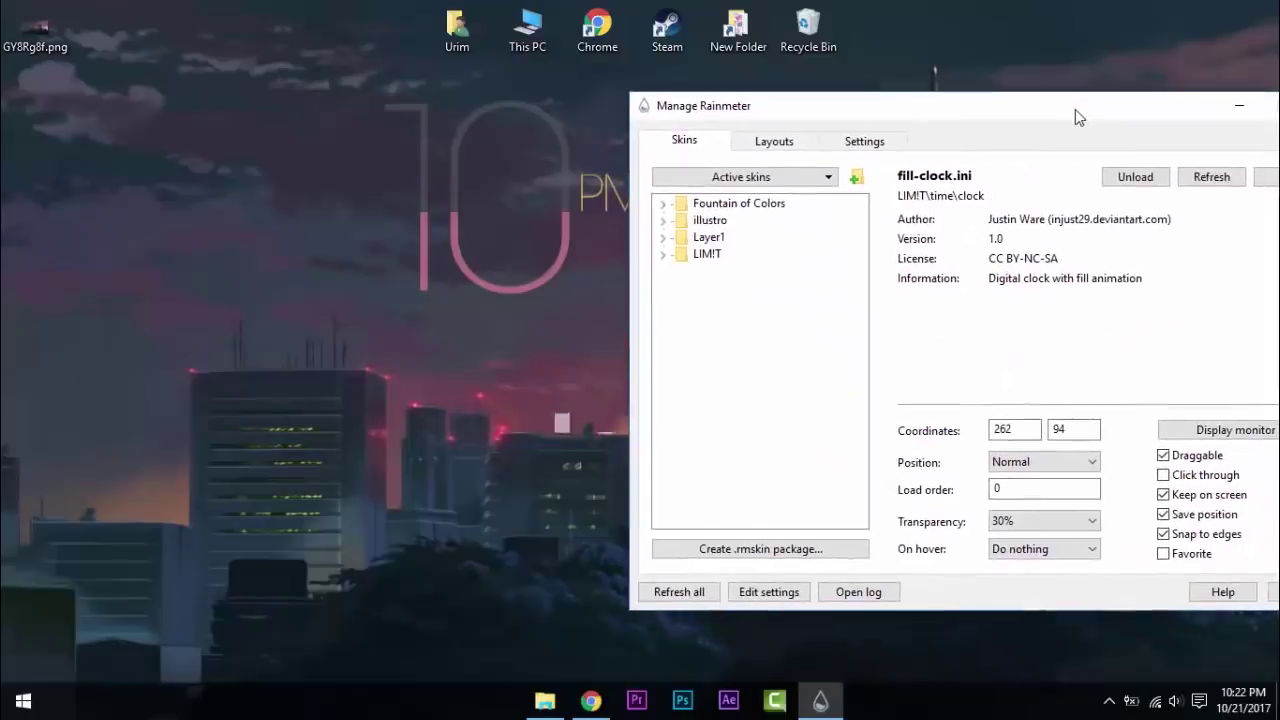
# Try a transparency of 50% for fill-clock.ini and settle on 40%.
pyautogui.click(1023, 522)
pyautogui.click(1022, 610)
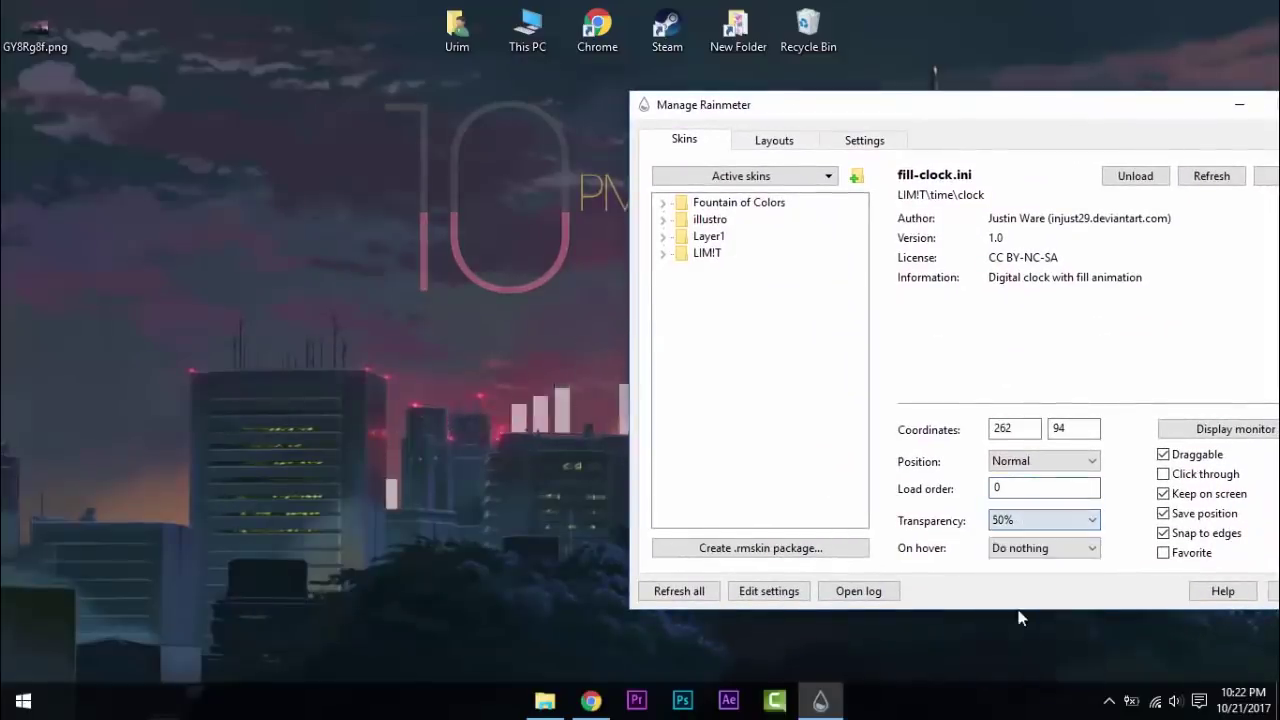
pyautogui.moveTo(983, 148); pyautogui.dragTo(895, 130)
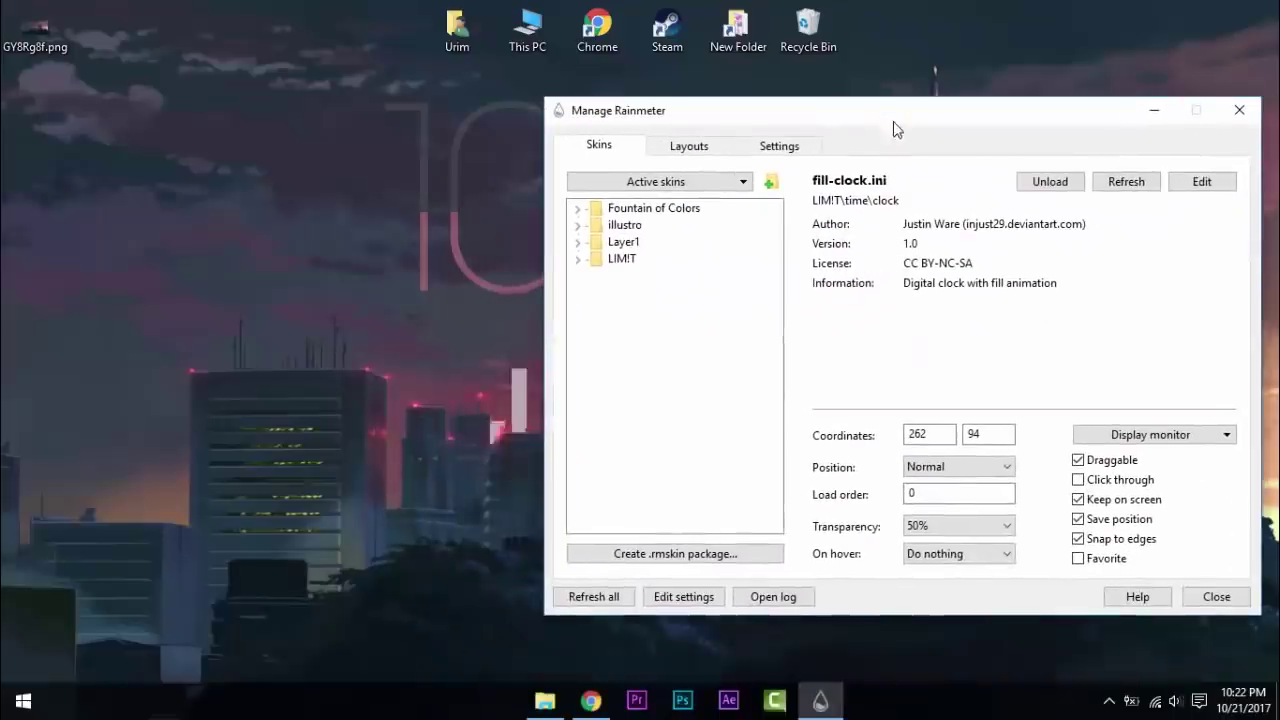
pyautogui.click(942, 598)
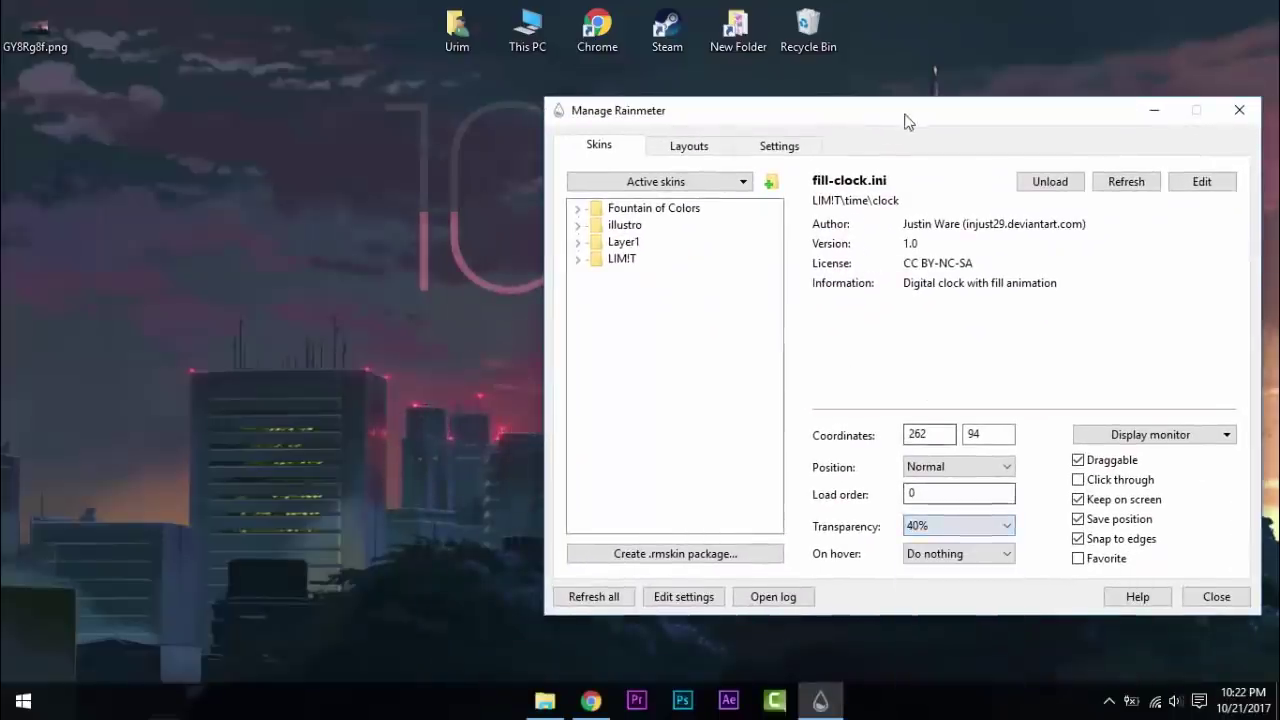
# Switch to Chrome, download the TranslucentTaskbar 1.2 skin from its DeviantArt page, and install it.
pyautogui.click(1034, 124)
pyautogui.click(592, 701)
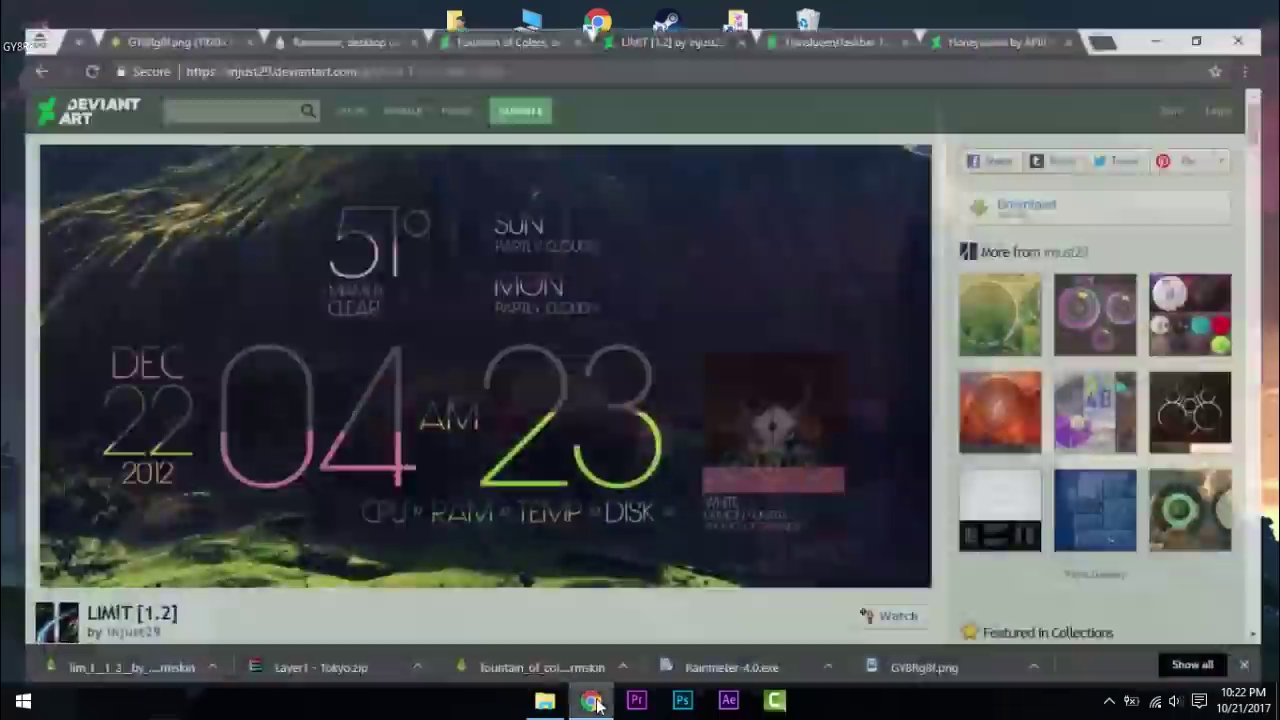
pyautogui.click(822, 18)
pyautogui.click(1006, 188)
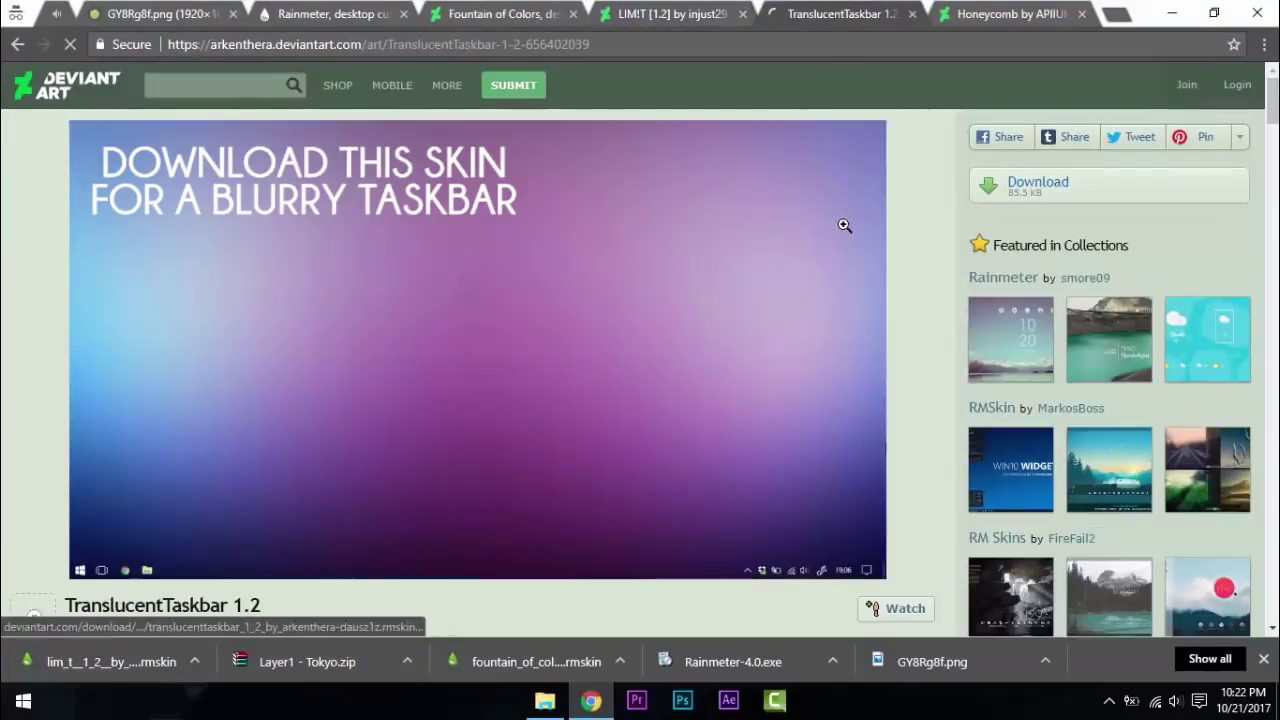
pyautogui.click(175, 662)
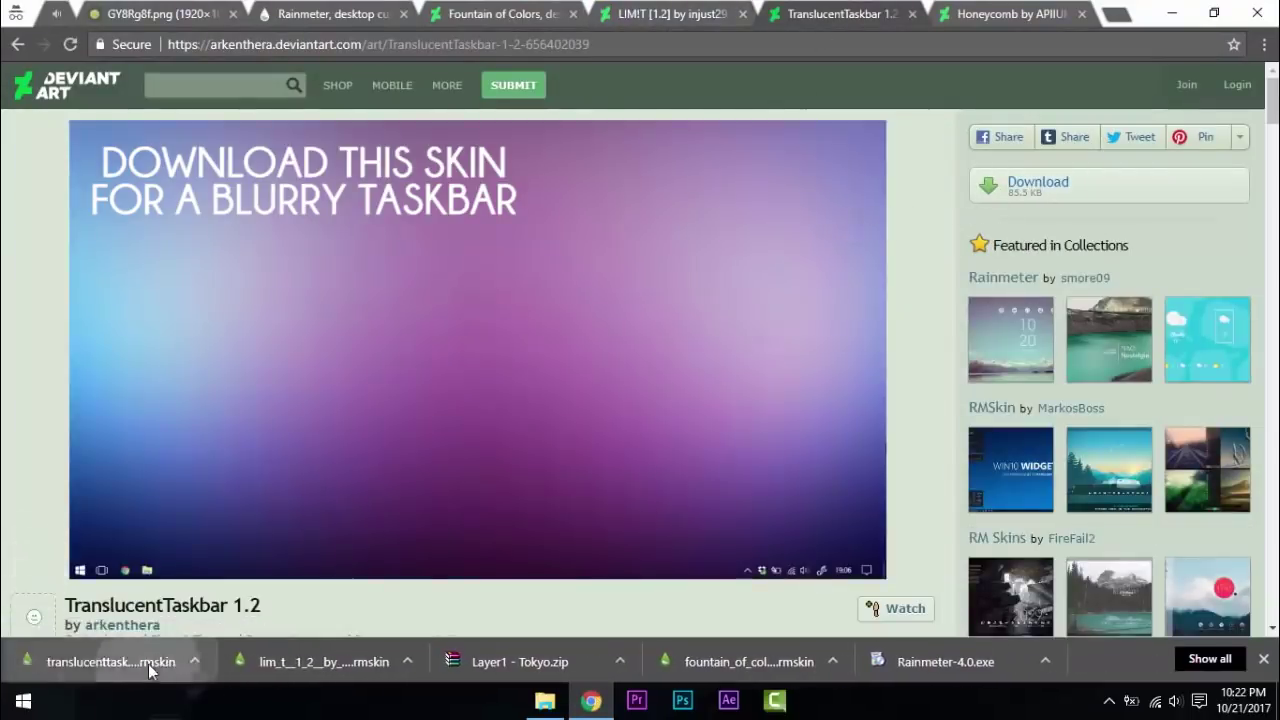
pyautogui.click(692, 496)
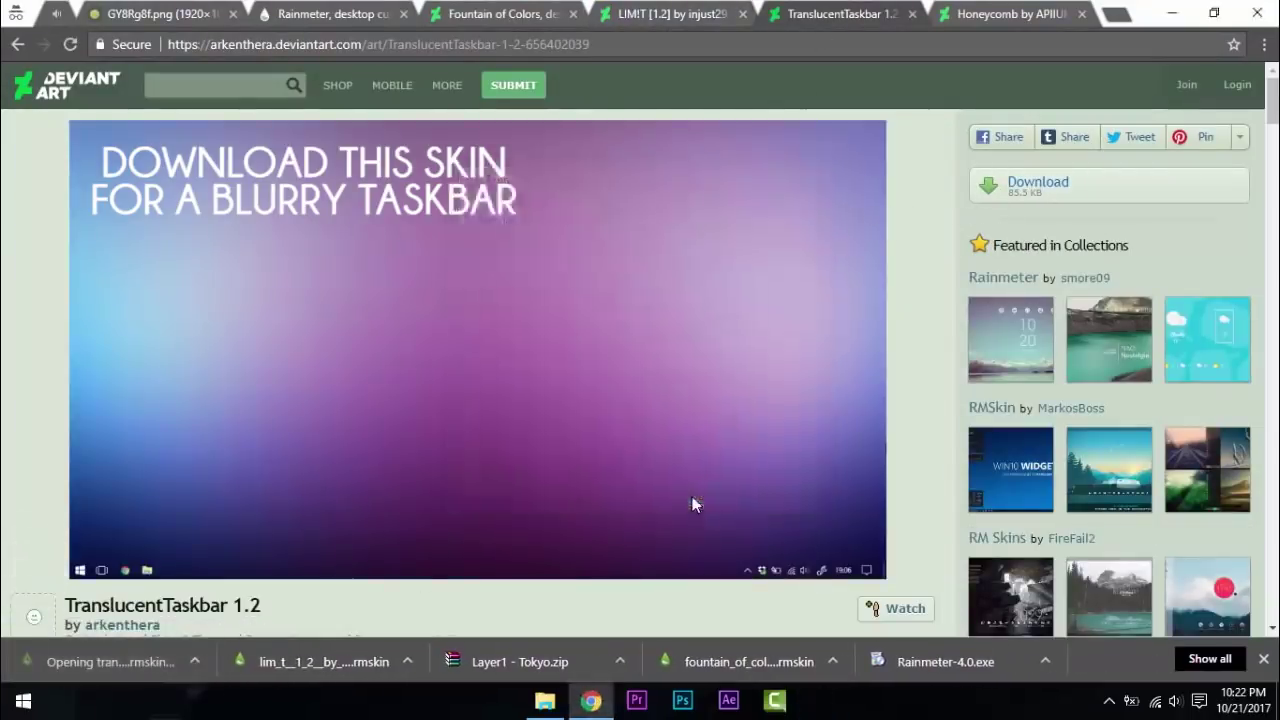
pyautogui.click(594, 703)
# Load Sample.ini of the TranslucentTaskbar skin in the Rainmeter manager and minimize the manager.
pyautogui.click(1108, 701)
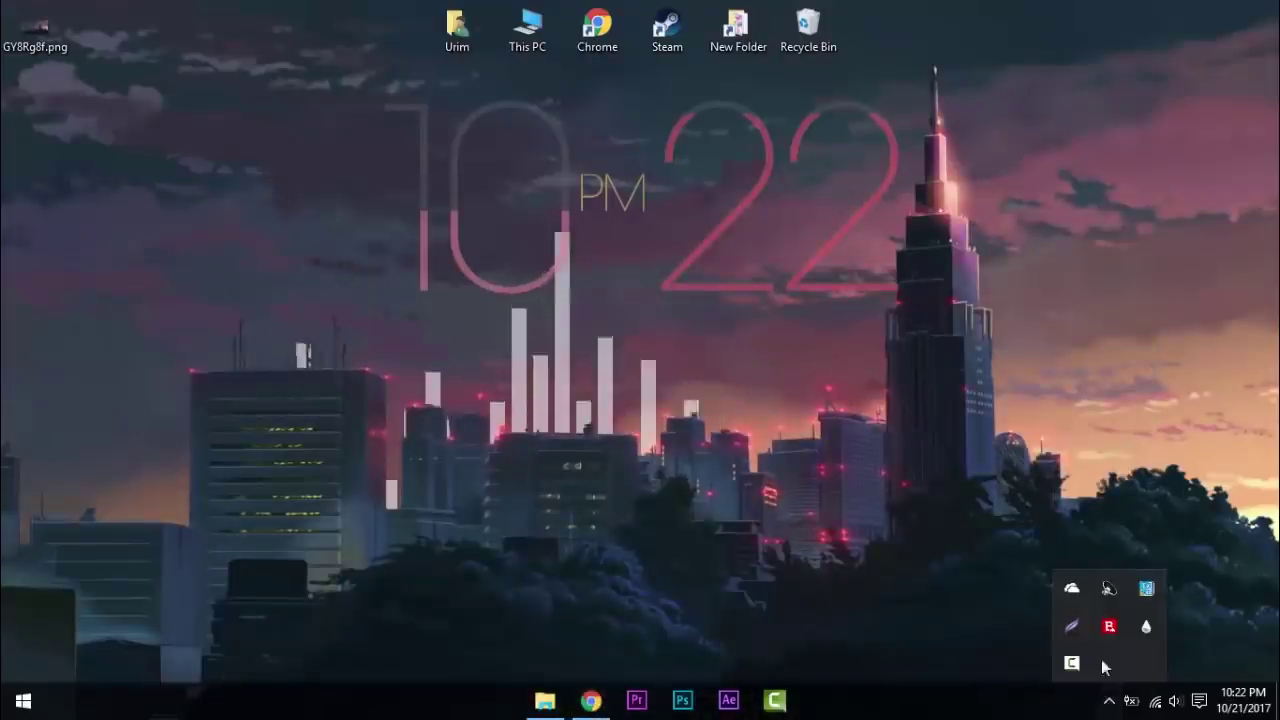
pyautogui.click(1140, 630)
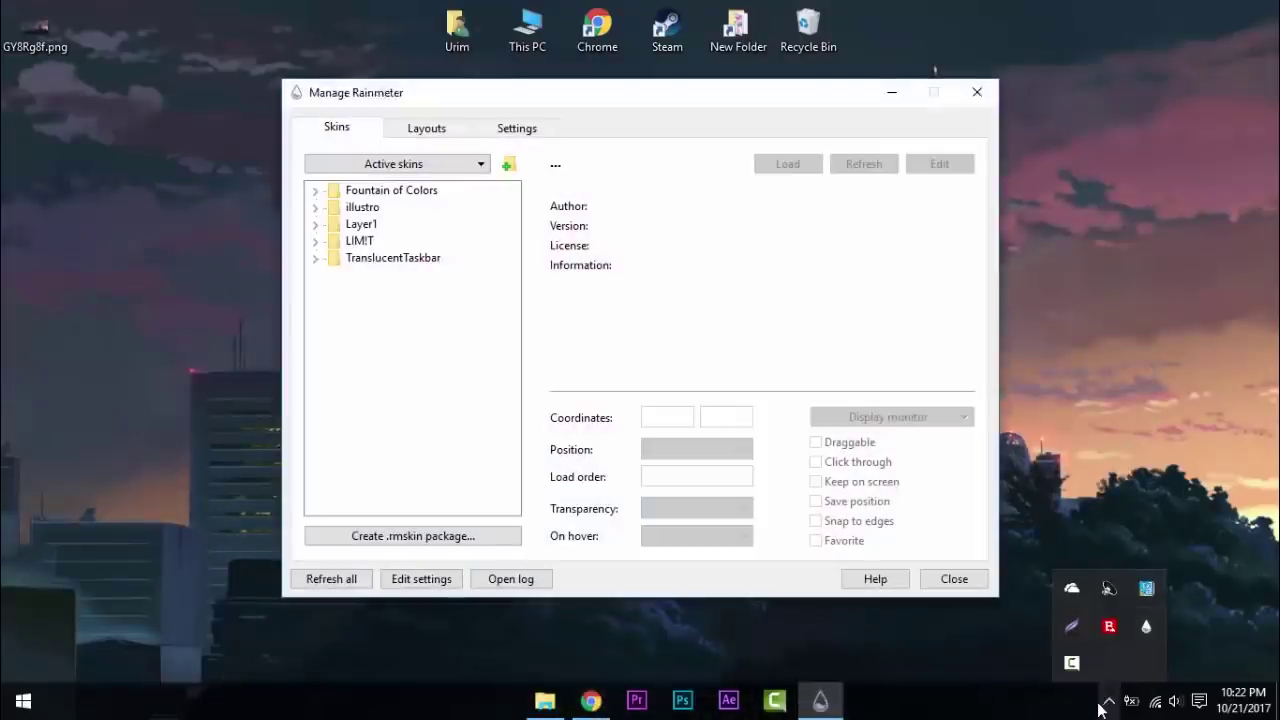
pyautogui.click(315, 258)
pyautogui.click(396, 276)
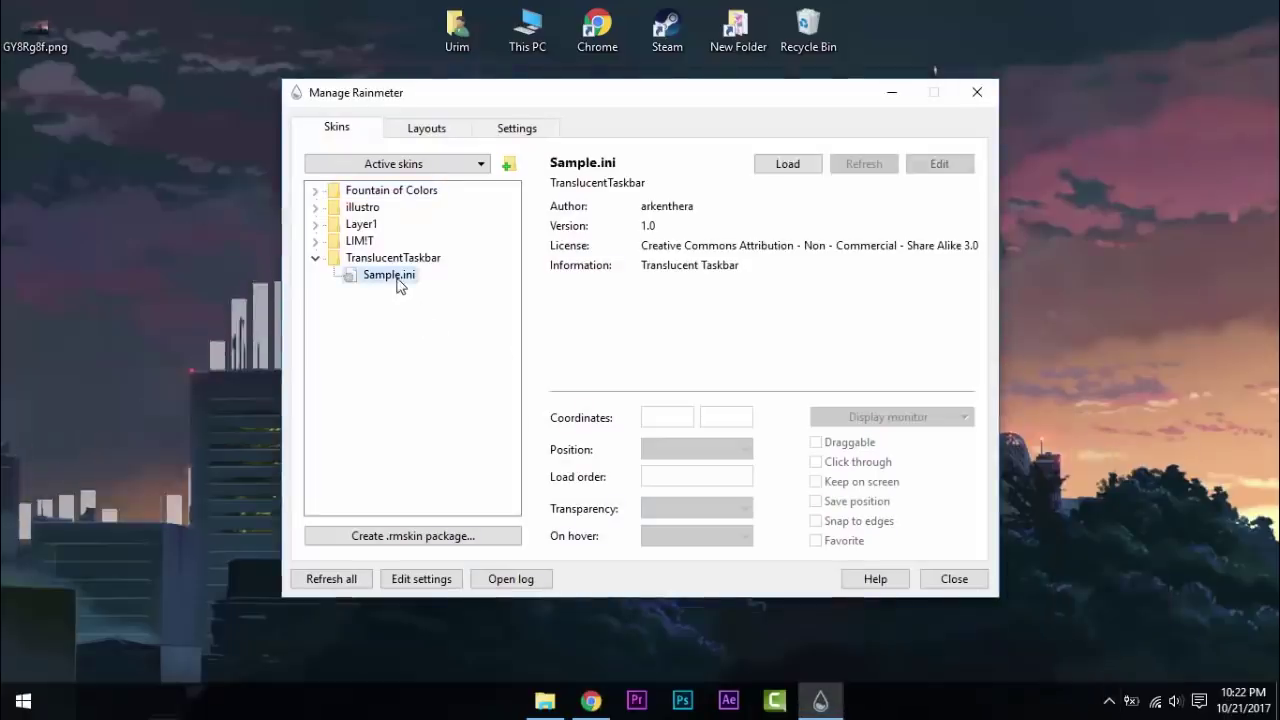
pyautogui.click(786, 163)
pyautogui.click(891, 92)
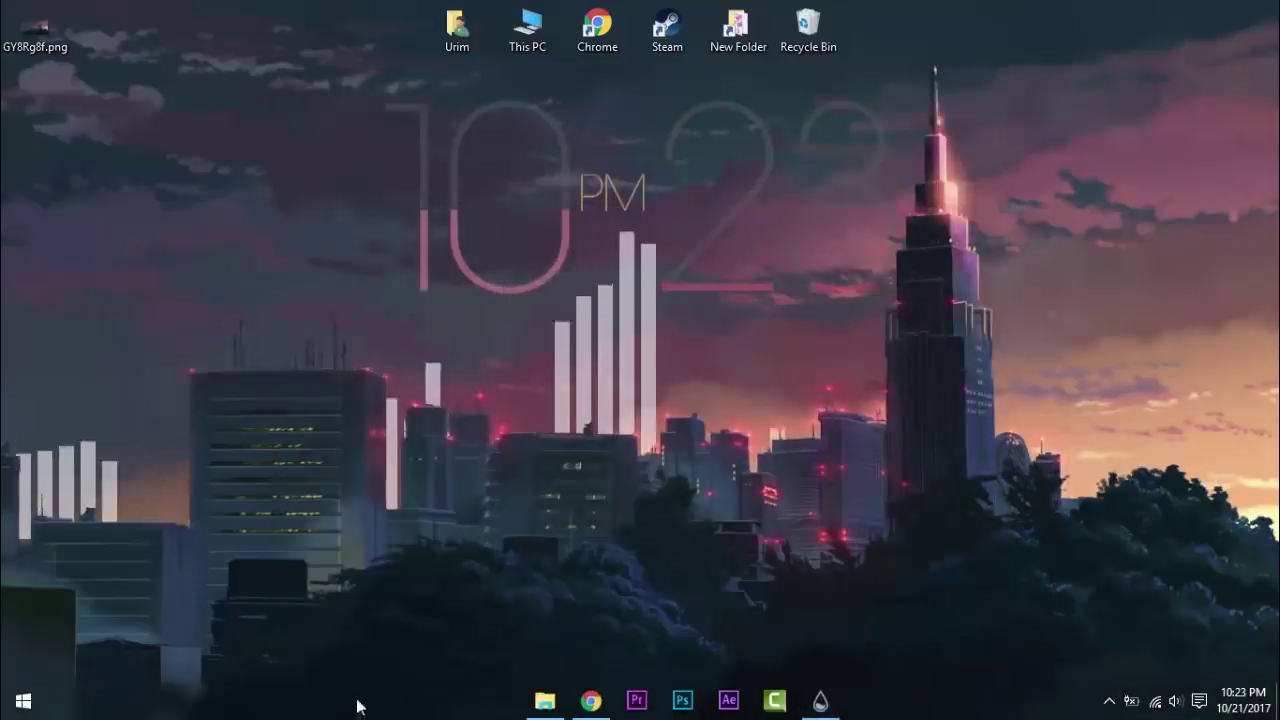
# Download the Honeycomb skin from its DeviantArt page in Chrome, install it, and minimize the browser.
pyautogui.click(592, 701)
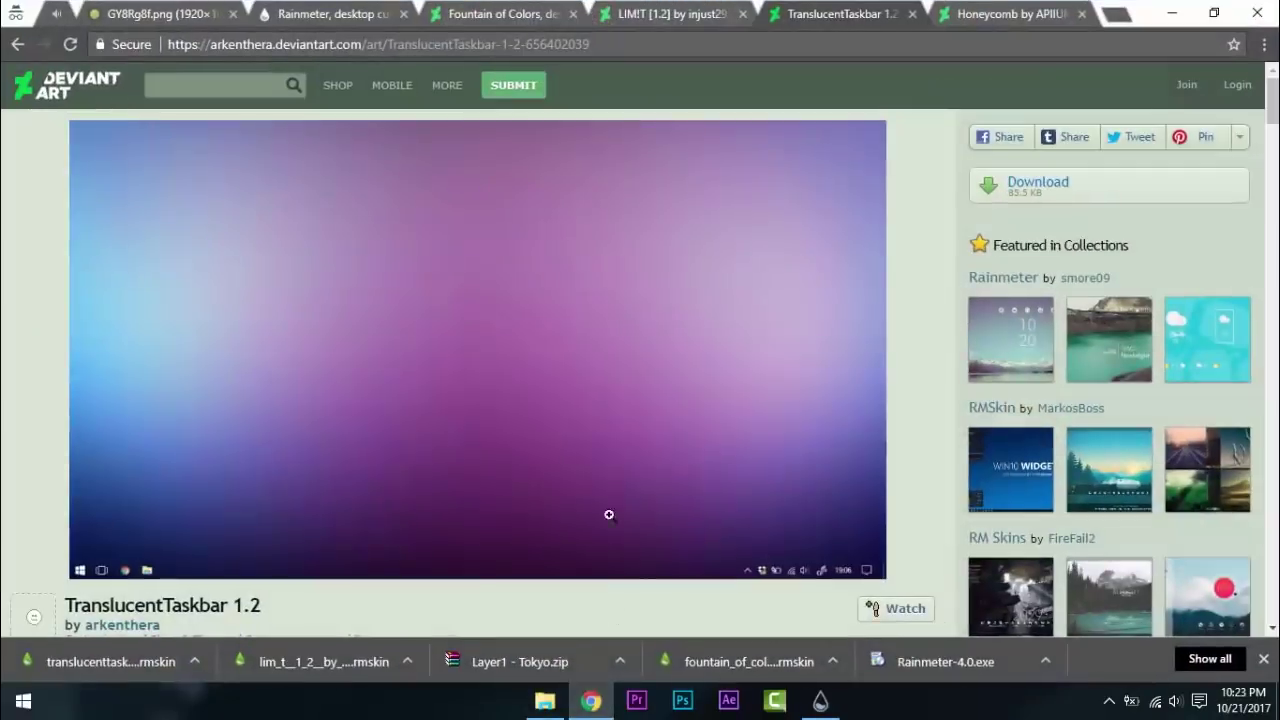
pyautogui.click(957, 31)
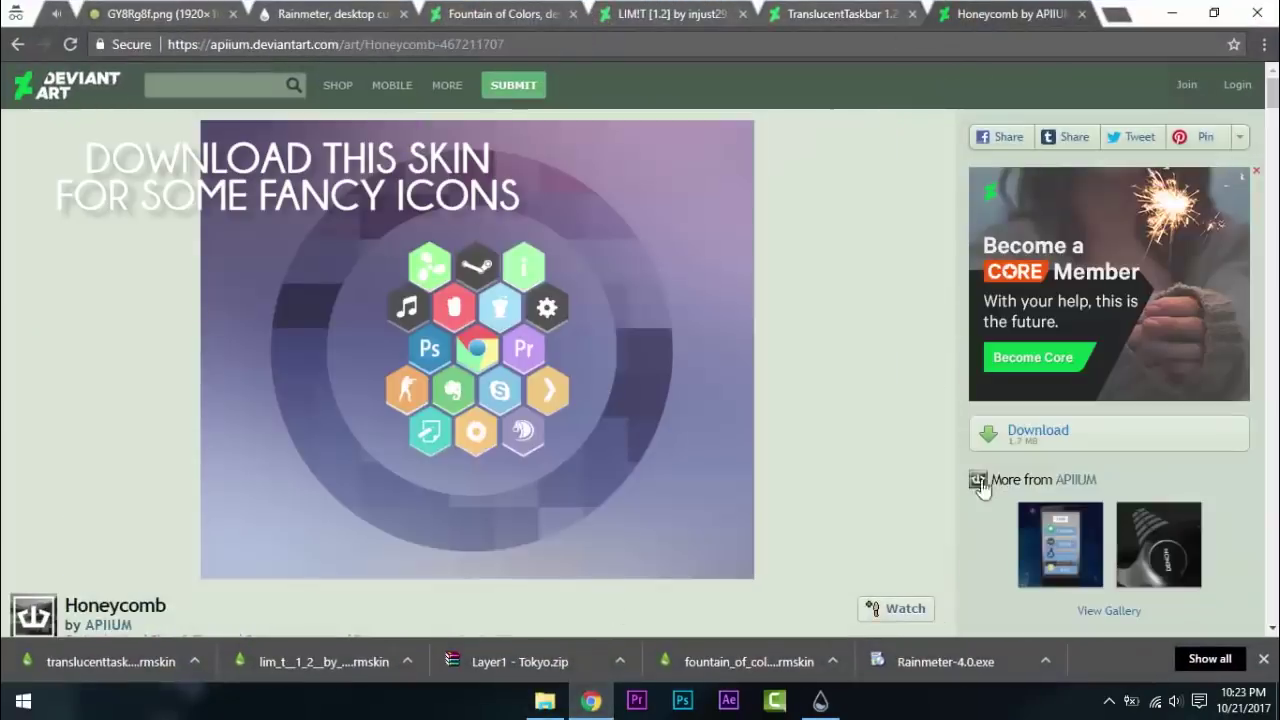
pyautogui.click(1013, 445)
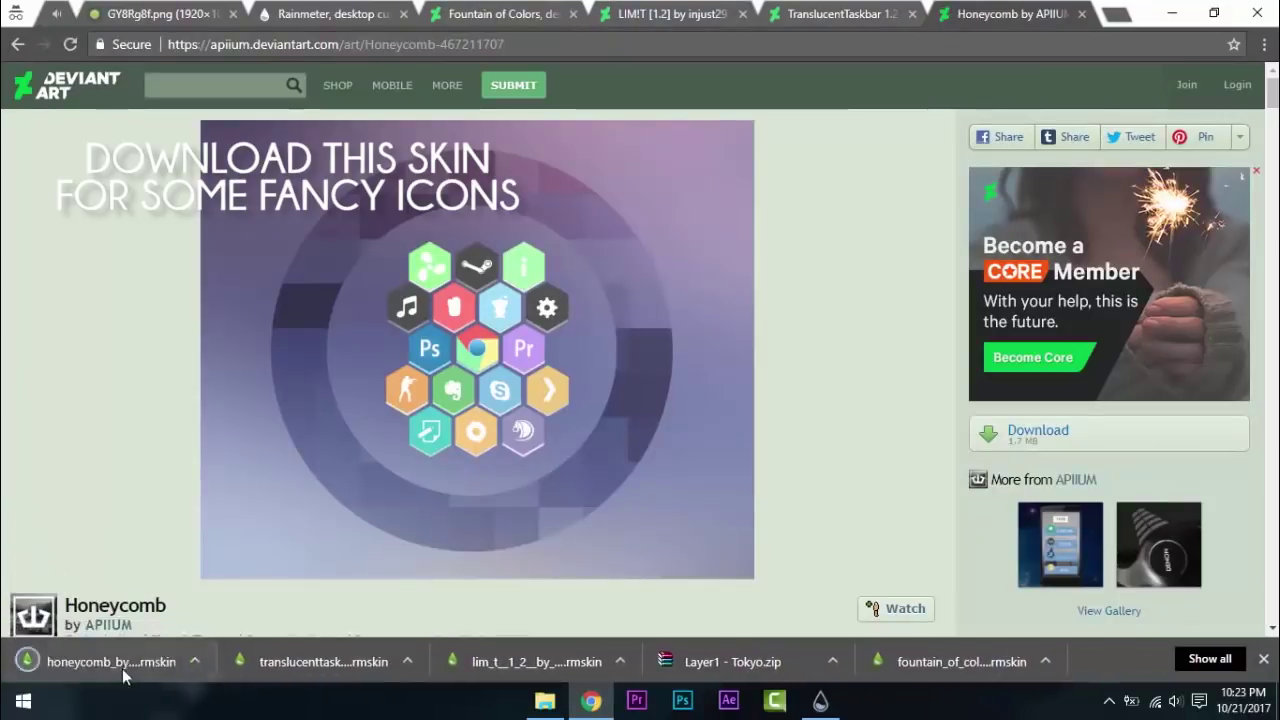
pyautogui.click(122, 664)
pyautogui.click(706, 494)
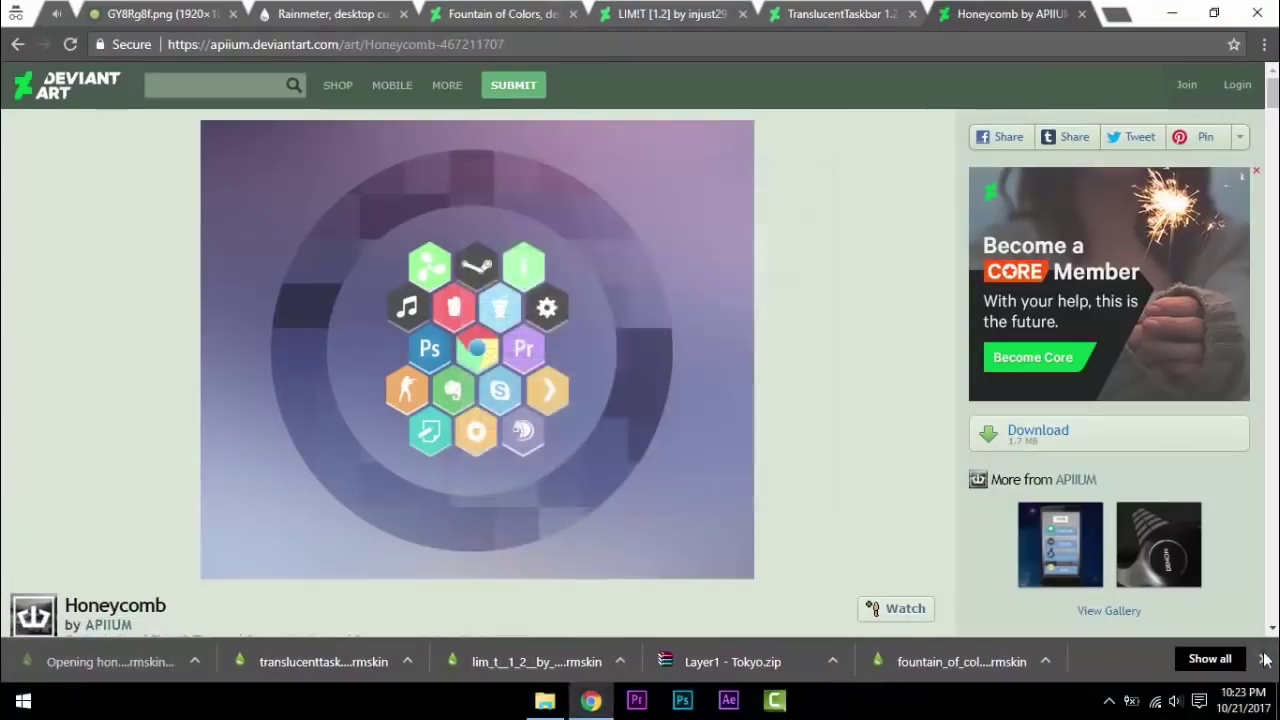
pyautogui.click(1263, 658)
pyautogui.click(591, 701)
# Load chrome.ini from the Honeycomb skin in Rainmeter and place its icon on the desktop at about 96, 95.
pyautogui.click(1108, 700)
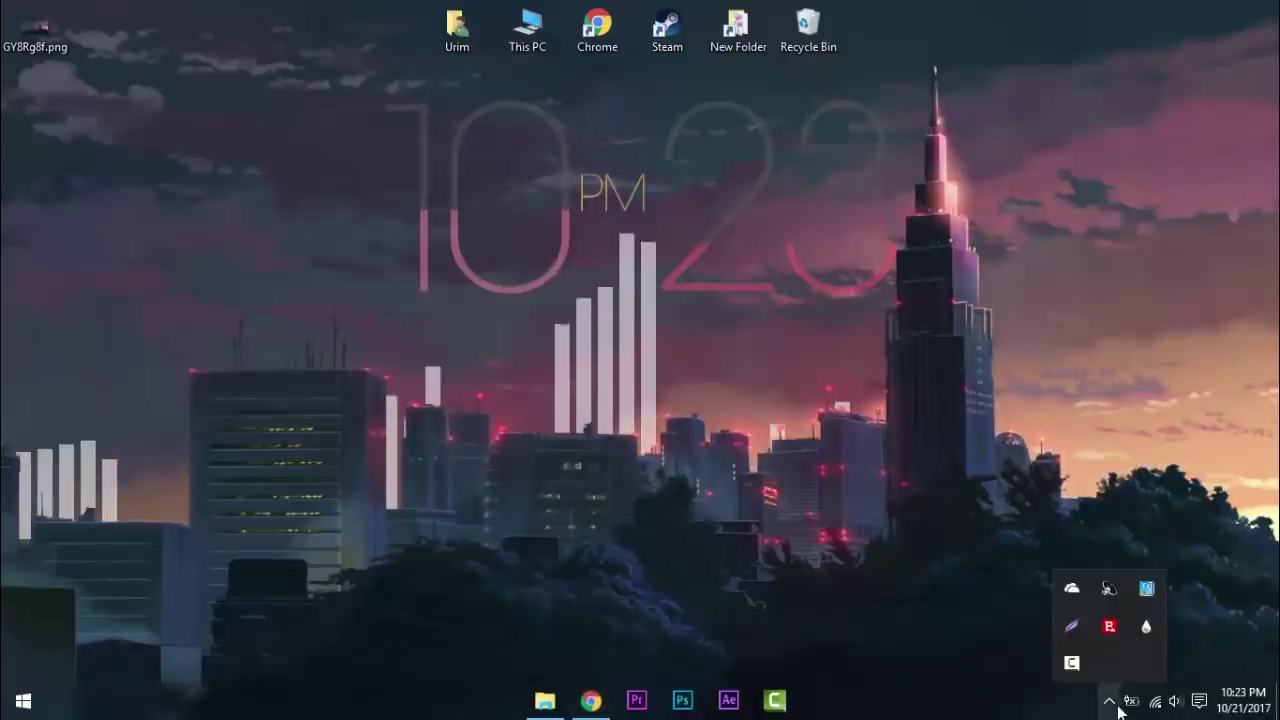
pyautogui.click(1146, 628)
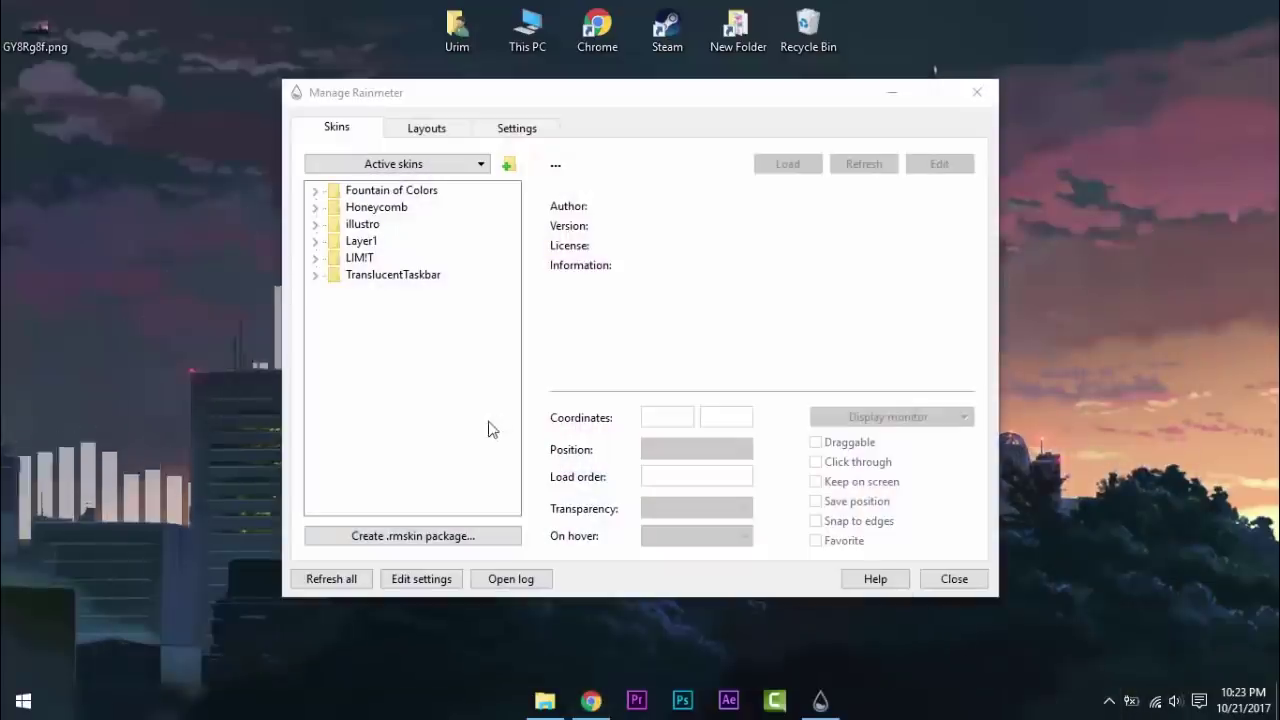
pyautogui.click(315, 208)
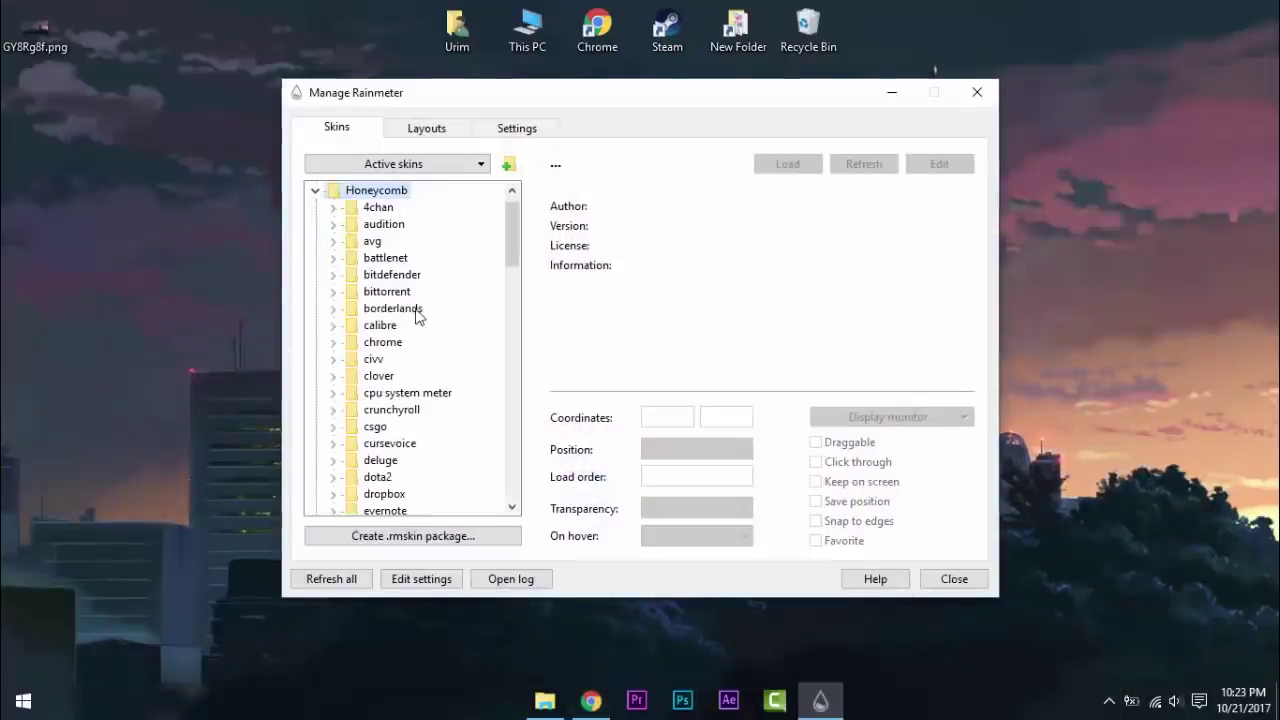
pyautogui.moveTo(506, 238); pyautogui.dragTo(514, 256)
pyautogui.click(334, 291)
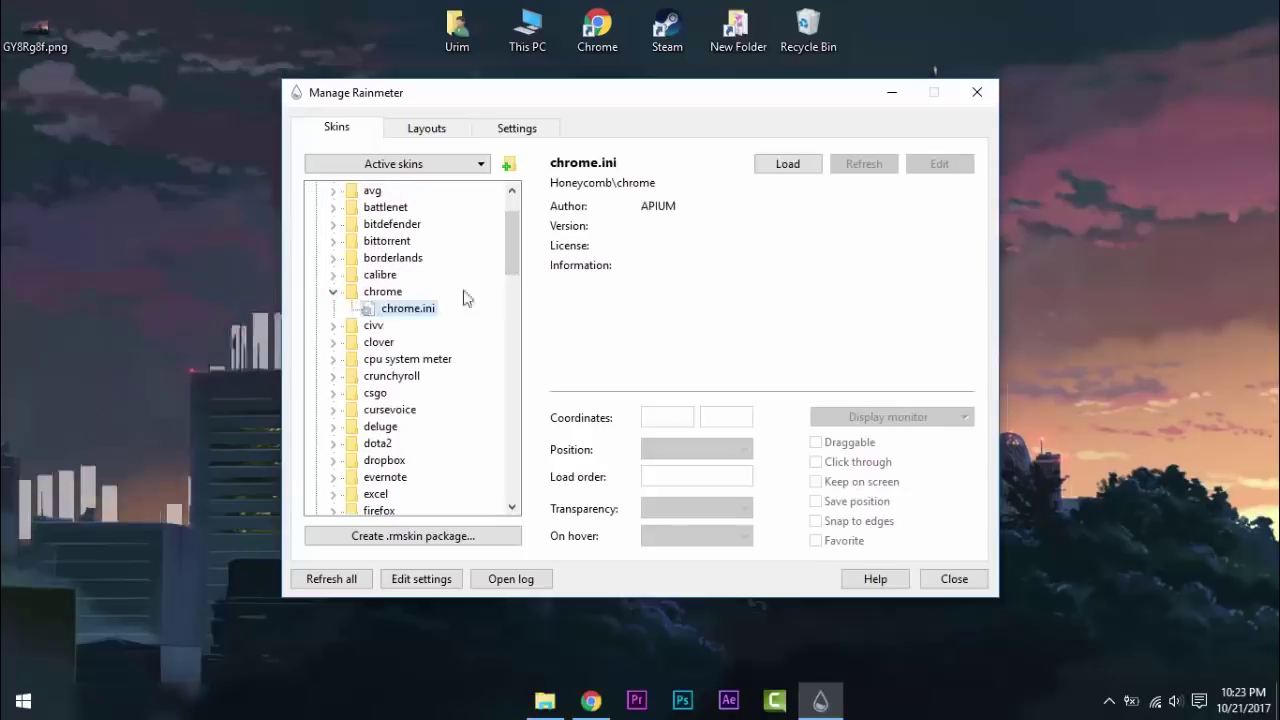
pyautogui.click(786, 164)
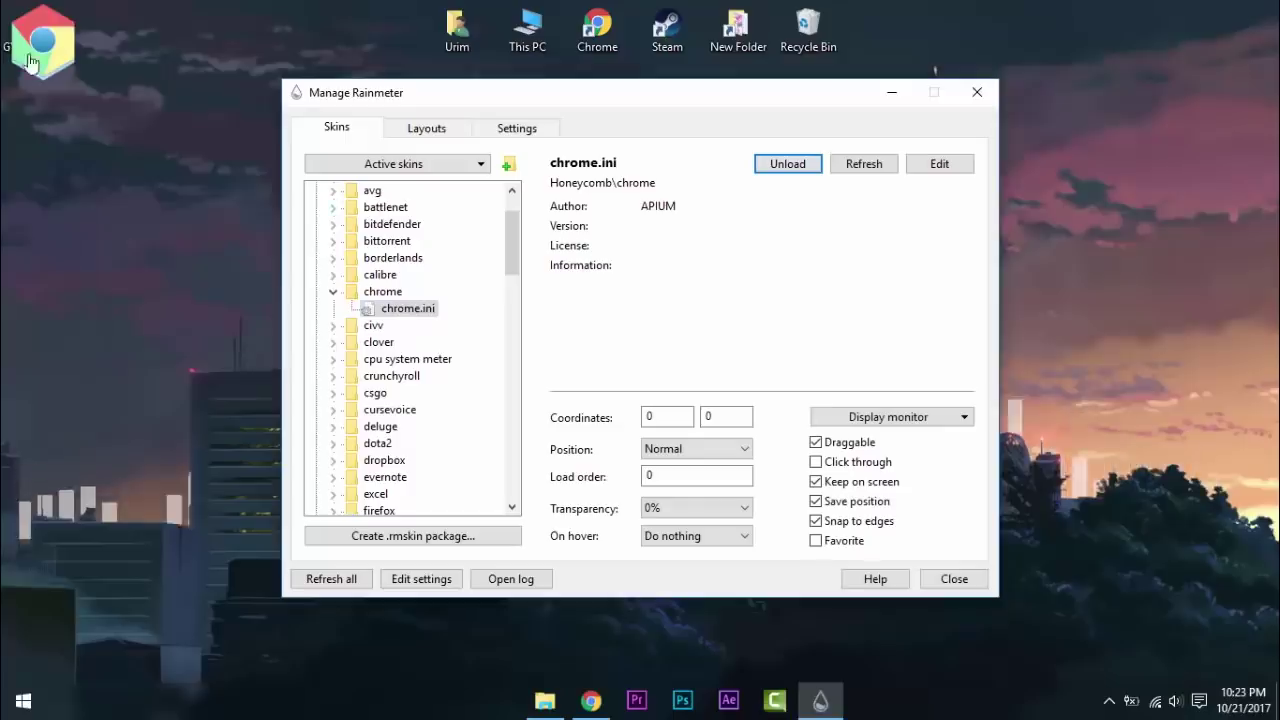
pyautogui.moveTo(30, 56); pyautogui.dragTo(118, 142)
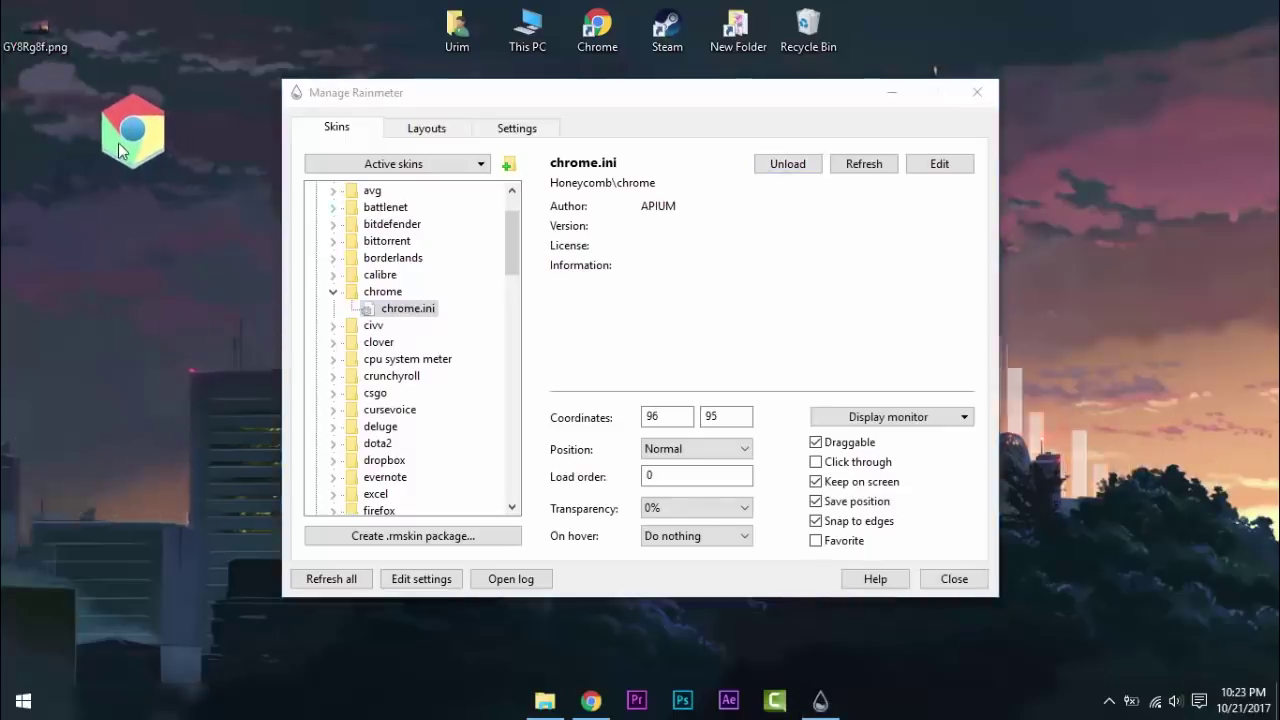
# Set the transparency of chrome.ini to ~100% and its hover behavior to Fade in.
pyautogui.click(333, 291)
pyautogui.click(333, 291)
pyautogui.click(405, 309)
pyautogui.click(697, 510)
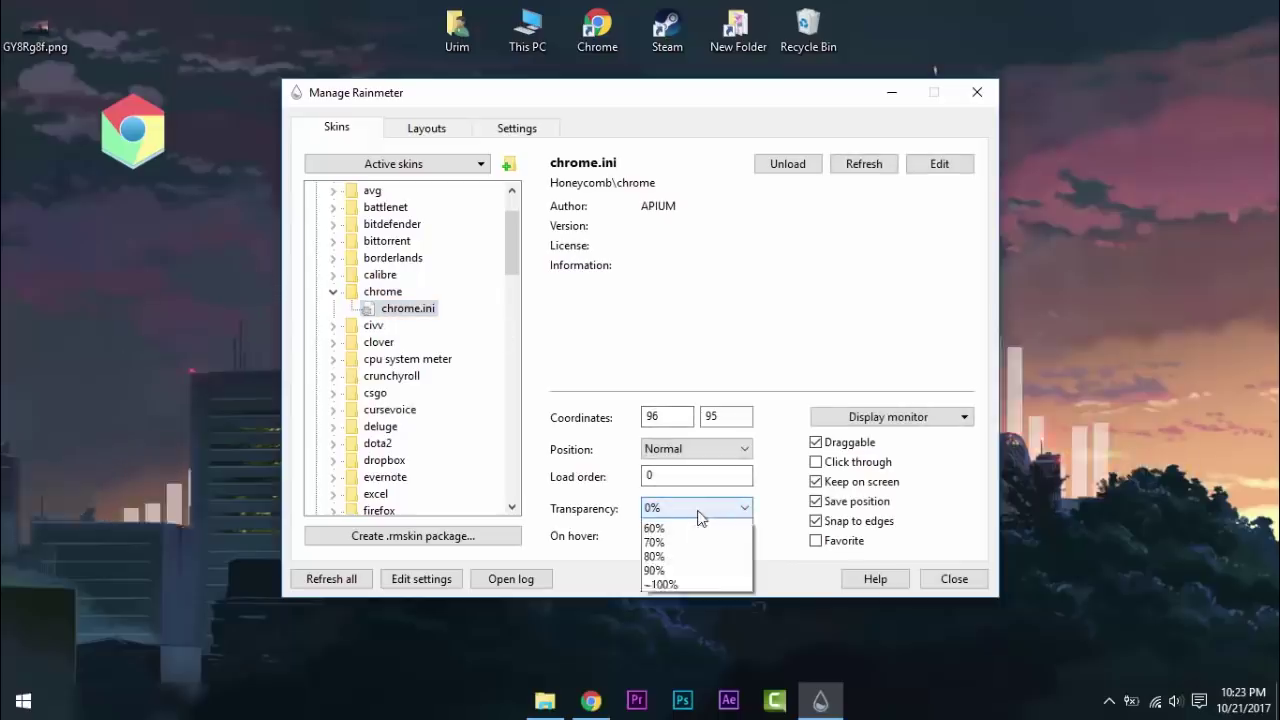
pyautogui.click(683, 654)
pyautogui.click(695, 536)
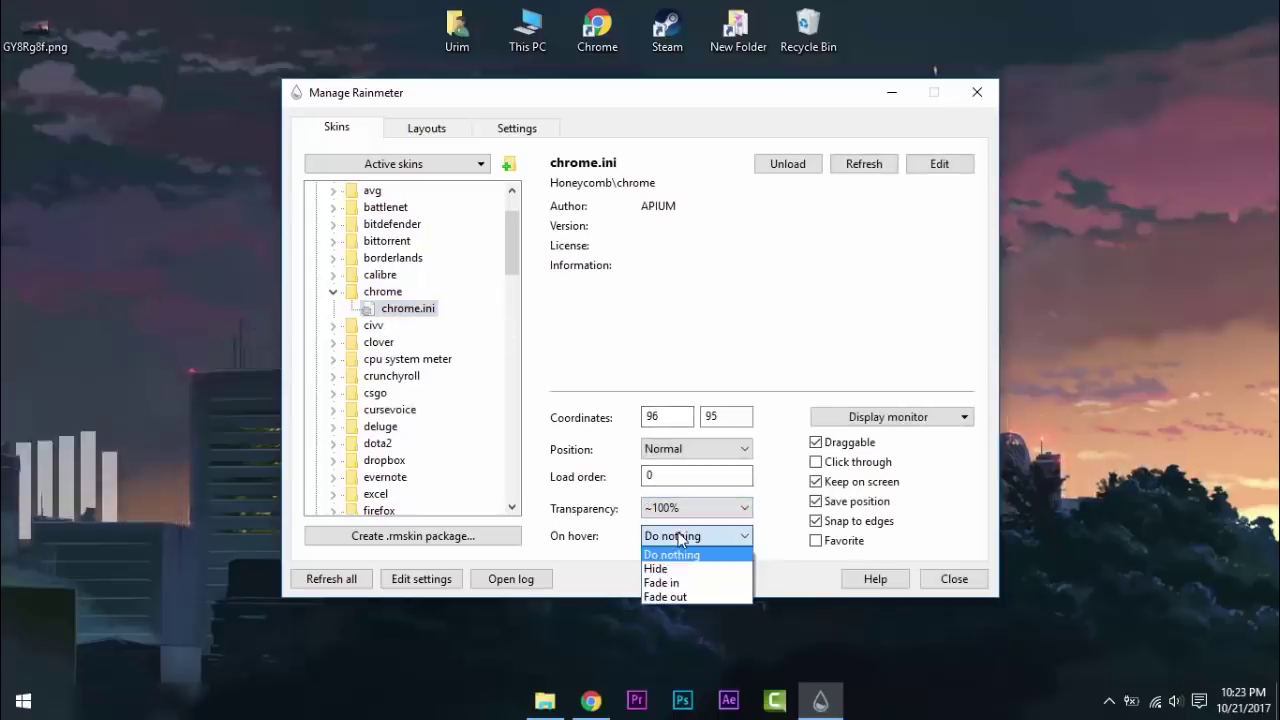
pyautogui.click(686, 583)
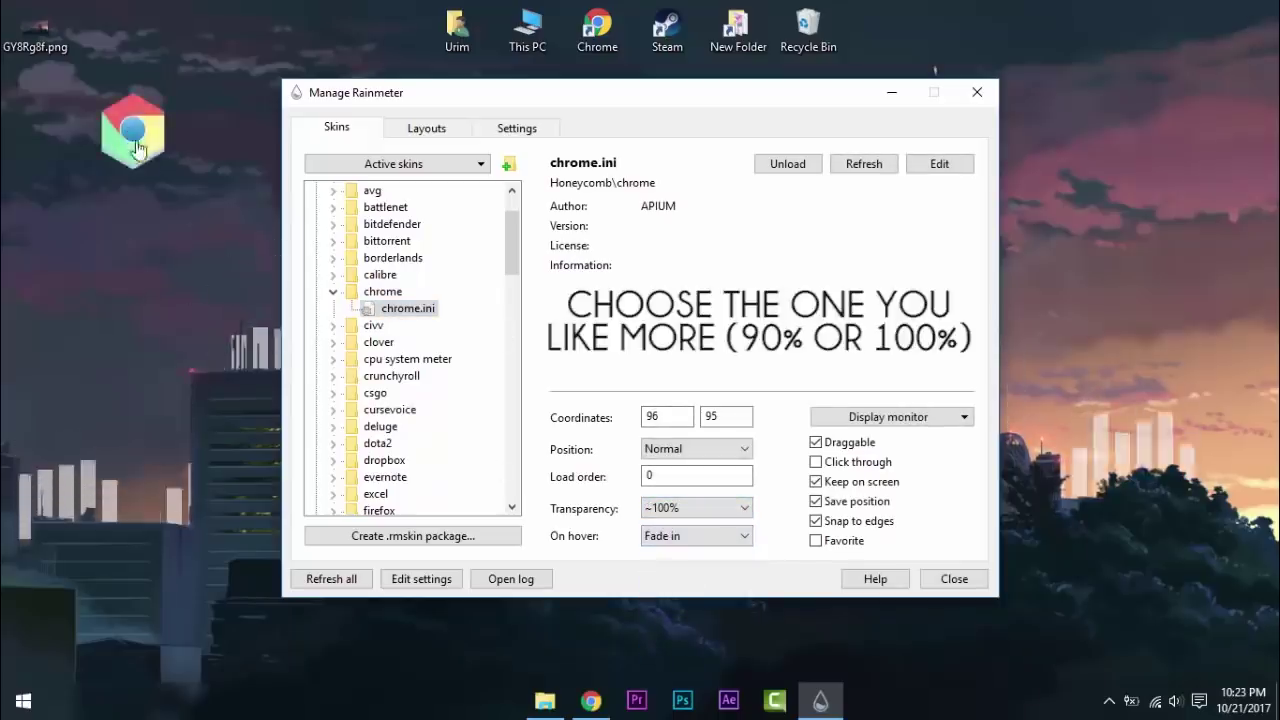
# Change the transparency of chrome.ini to 90% and collapse the chrome folder.
pyautogui.click(666, 515)
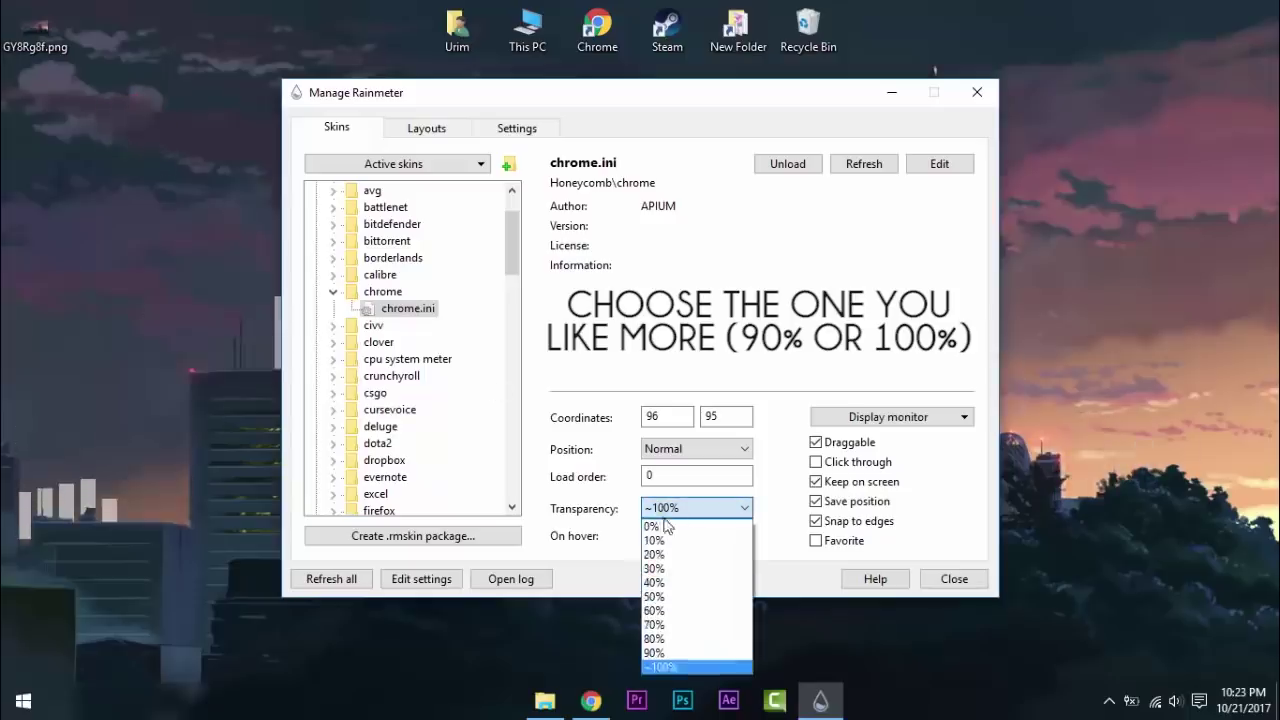
pyautogui.click(670, 652)
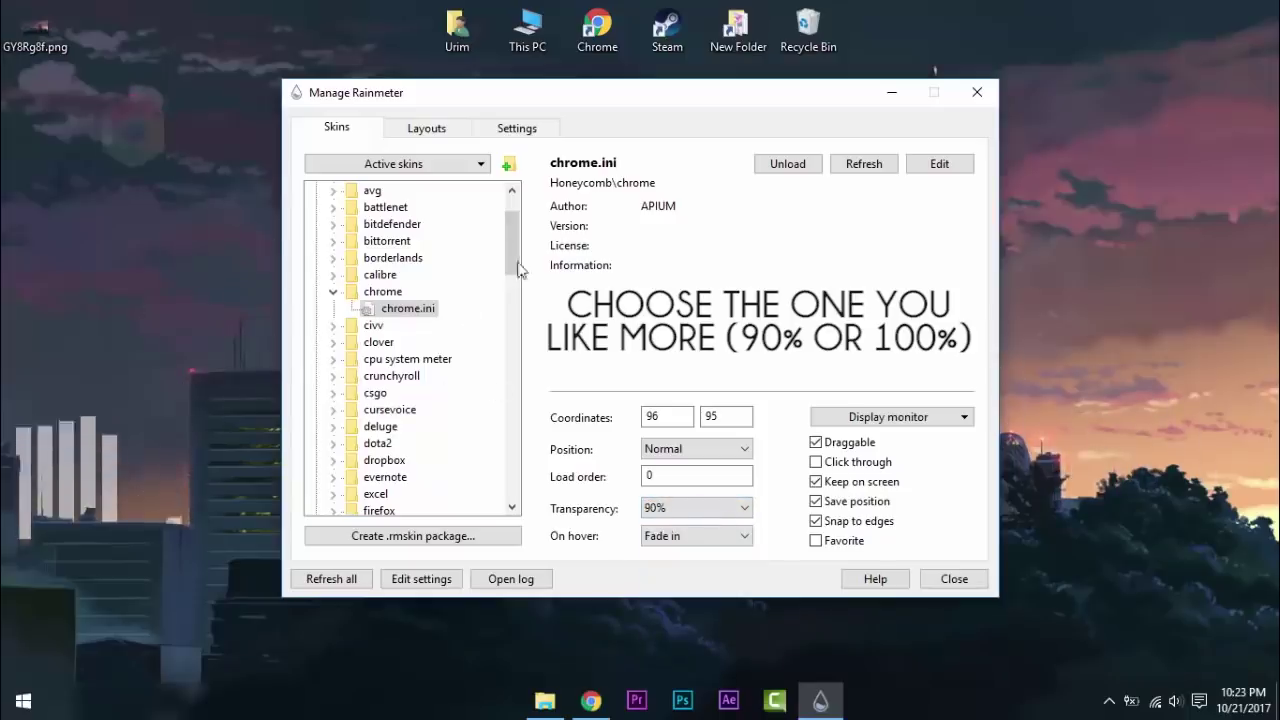
pyautogui.scroll(-1, 420, 300)
pyautogui.click(333, 258)
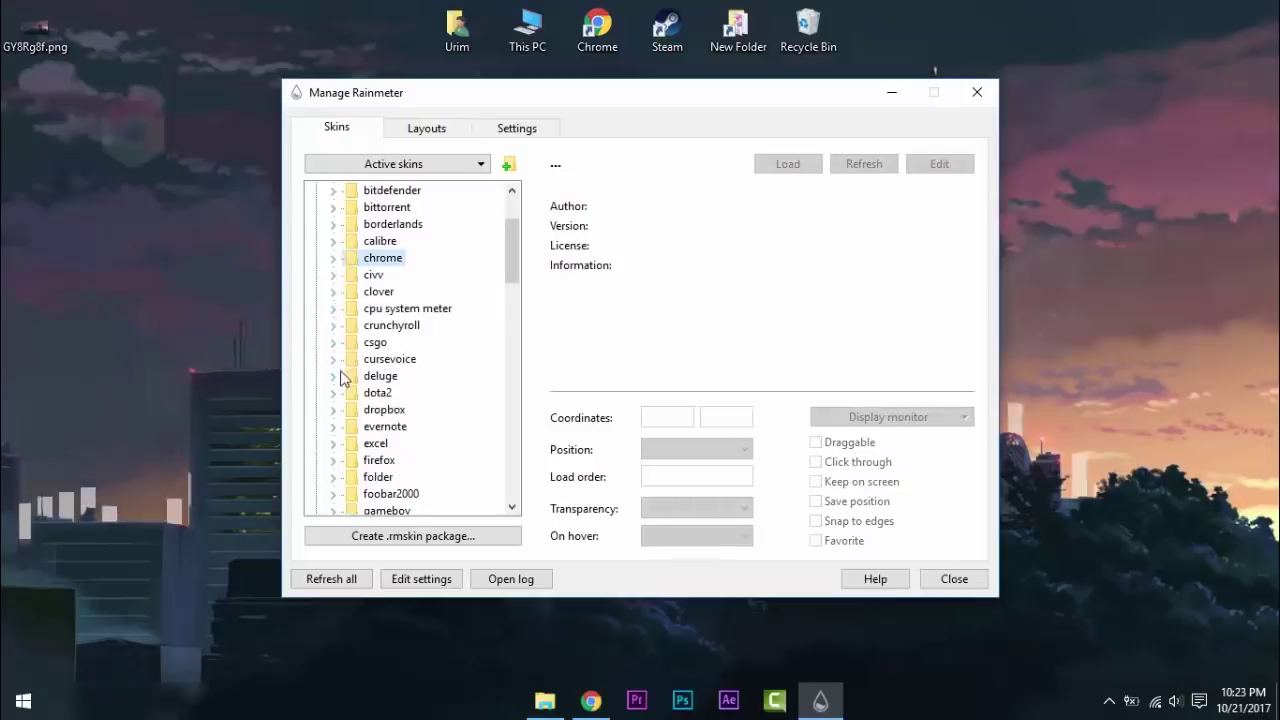
# Load photoshop.ini from the Honeycomb skin and place its icon diagonally below the Chrome icon, at about 130, 158.
pyautogui.scroll(-1, 345, 400)
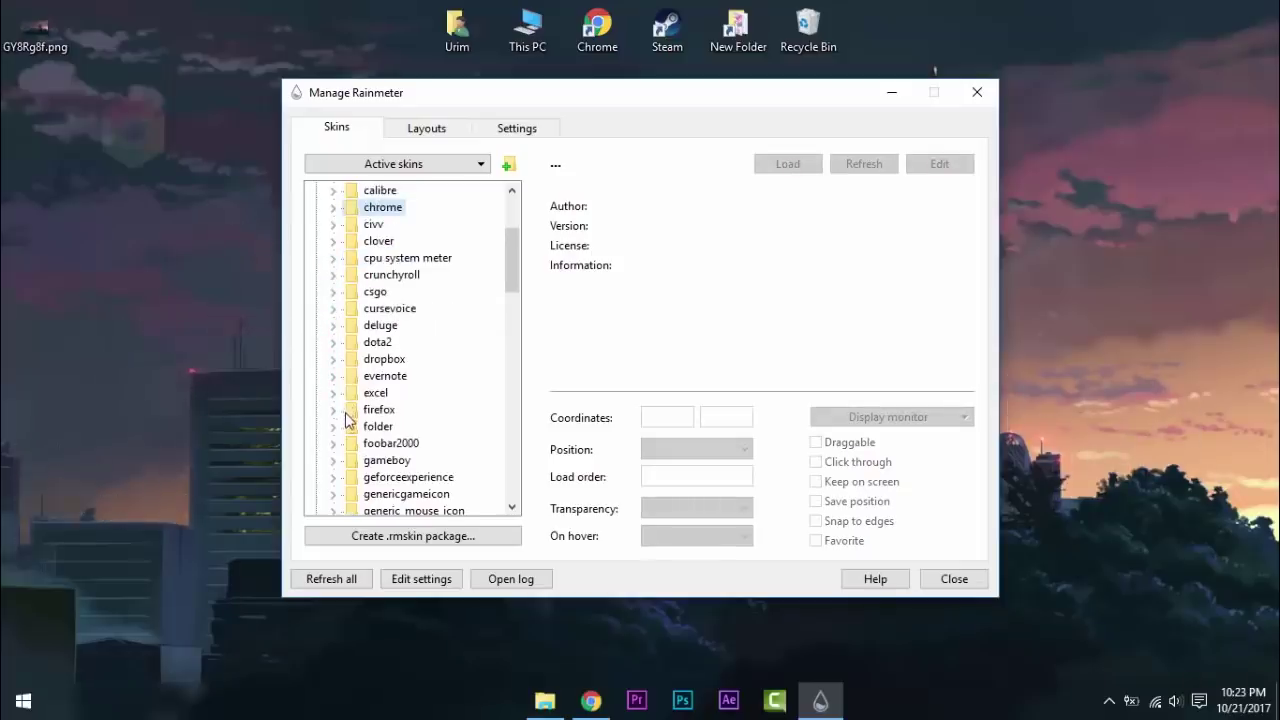
pyautogui.scroll(-1, 347, 420)
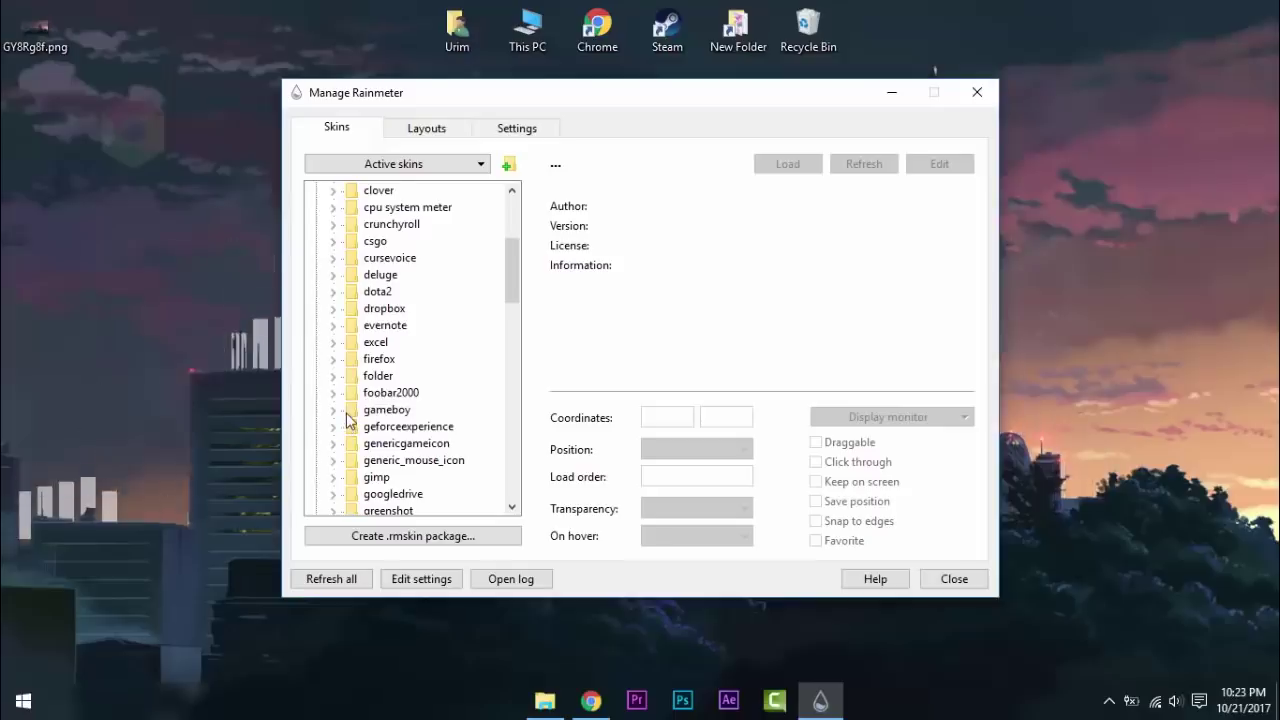
pyautogui.scroll(-1, 347, 420)
pyautogui.scroll(-1, 347, 420)
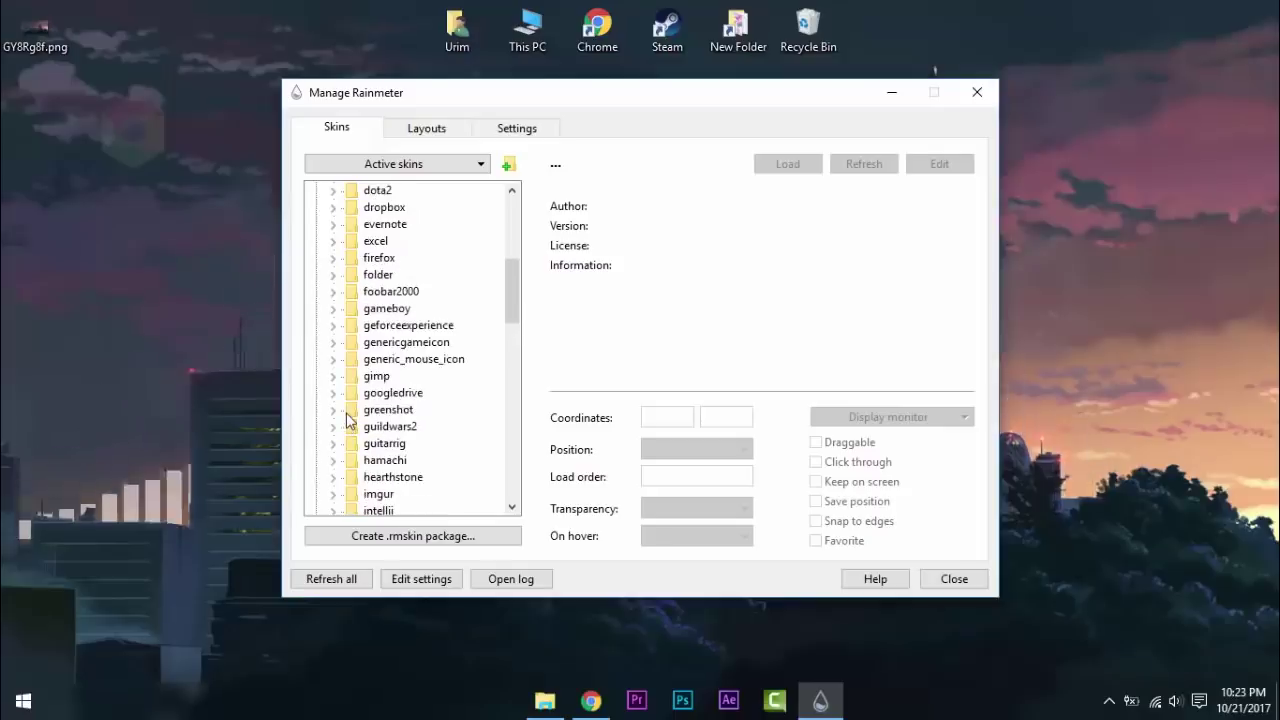
pyautogui.scroll(-1, 347, 420)
pyautogui.scroll(-1, 347, 420)
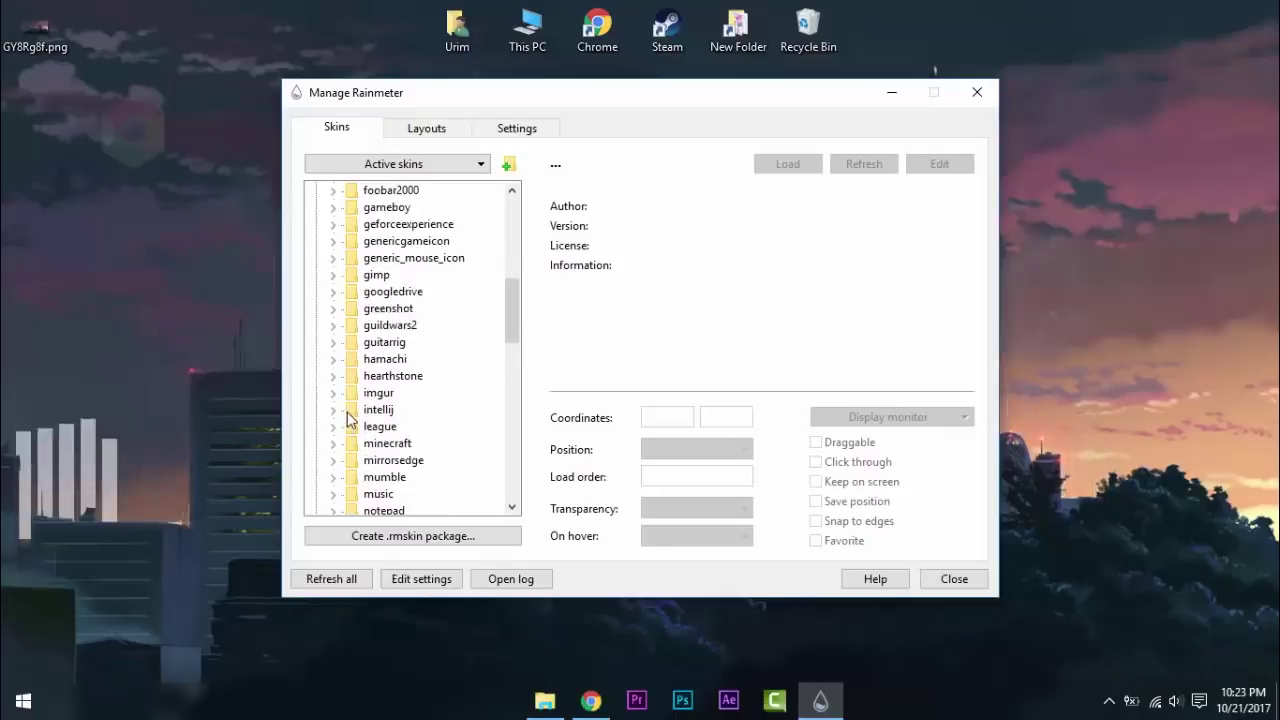
pyautogui.scroll(-1, 347, 420)
pyautogui.scroll(-1, 347, 420)
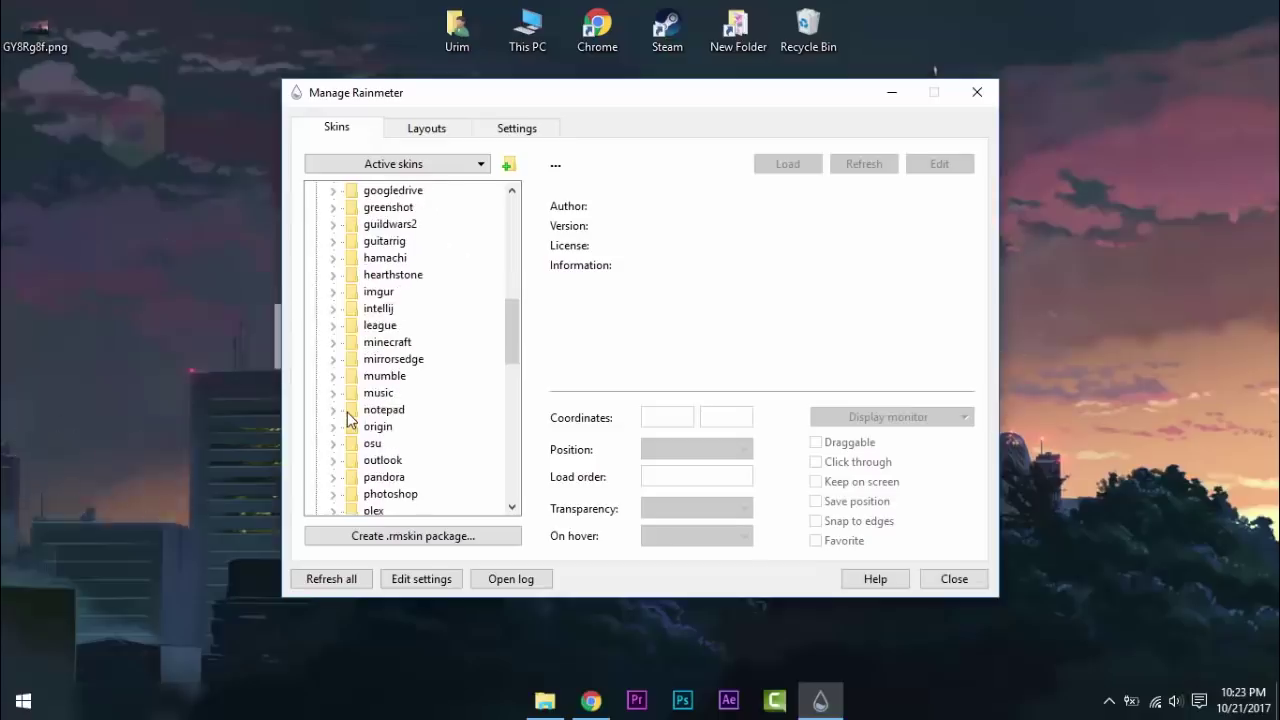
pyautogui.doubleClick(351, 494)
pyautogui.click(412, 494)
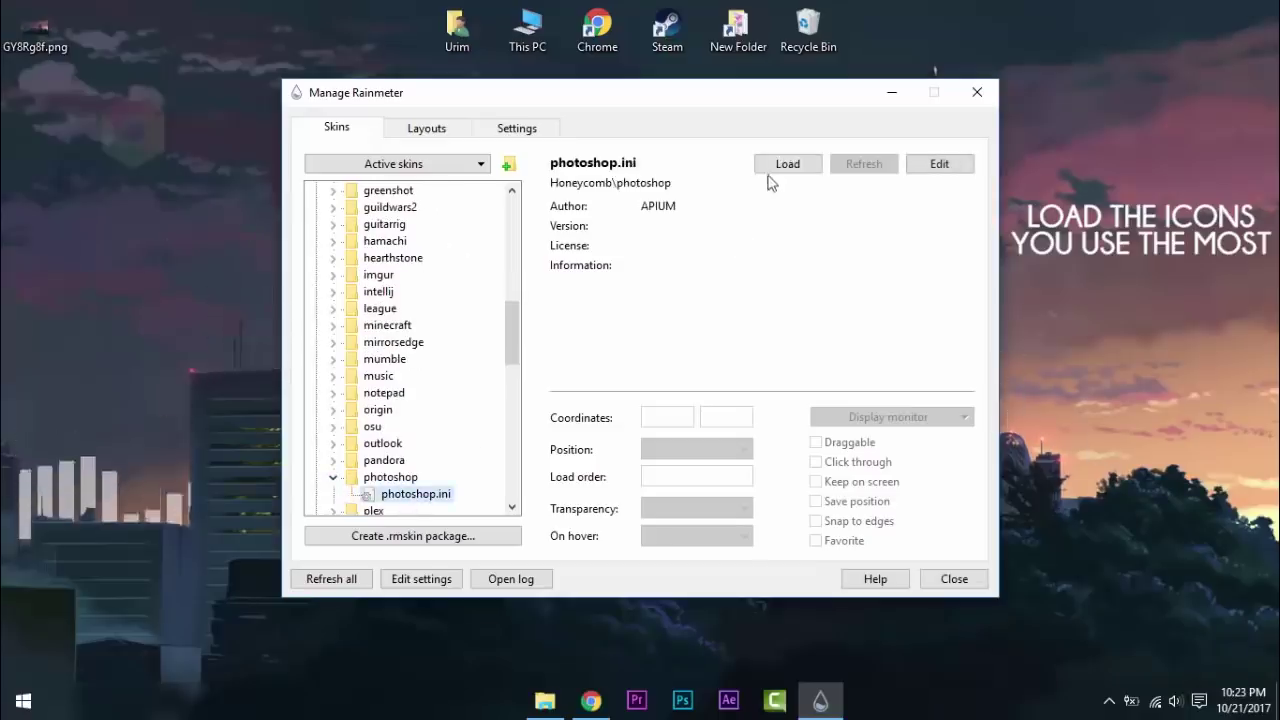
pyautogui.click(787, 163)
pyautogui.moveTo(45, 42); pyautogui.dragTo(183, 194)
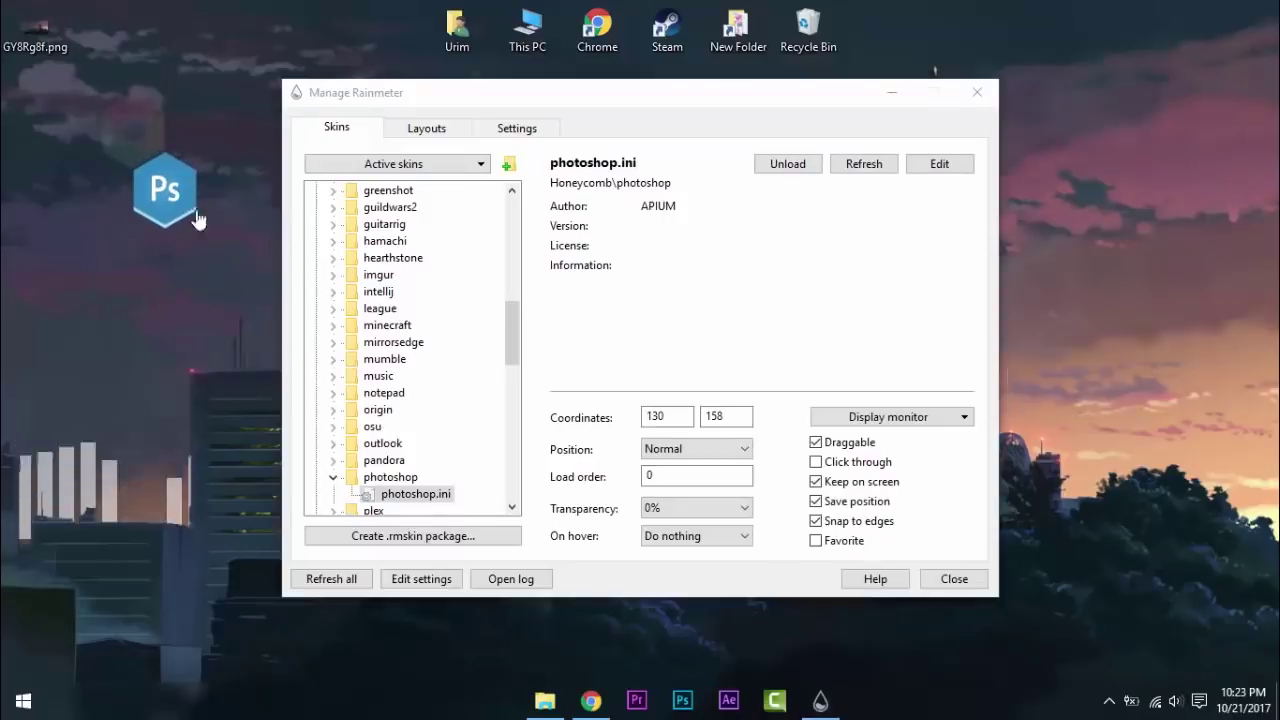
# Set photoshop.ini to 90% transparency with Fade in on hover, and collapse the photoshop folder.
pyautogui.click(695, 508)
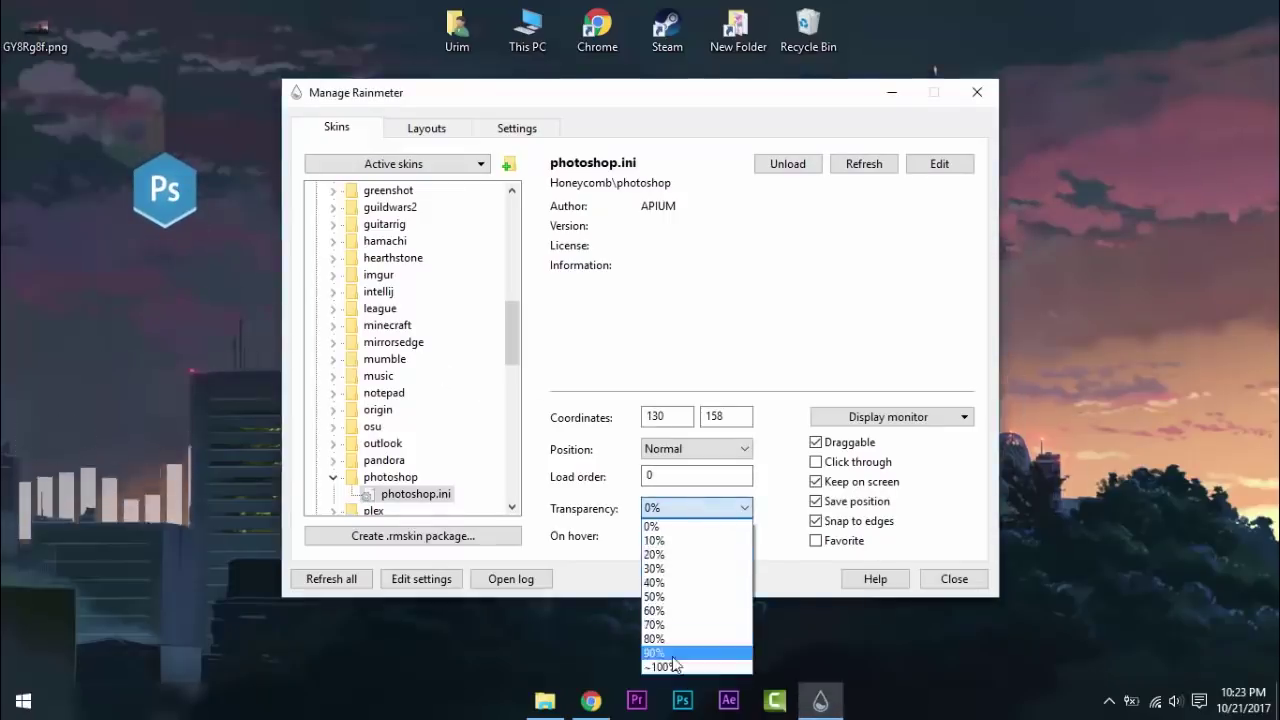
pyautogui.click(673, 654)
pyautogui.click(685, 536)
pyautogui.click(682, 580)
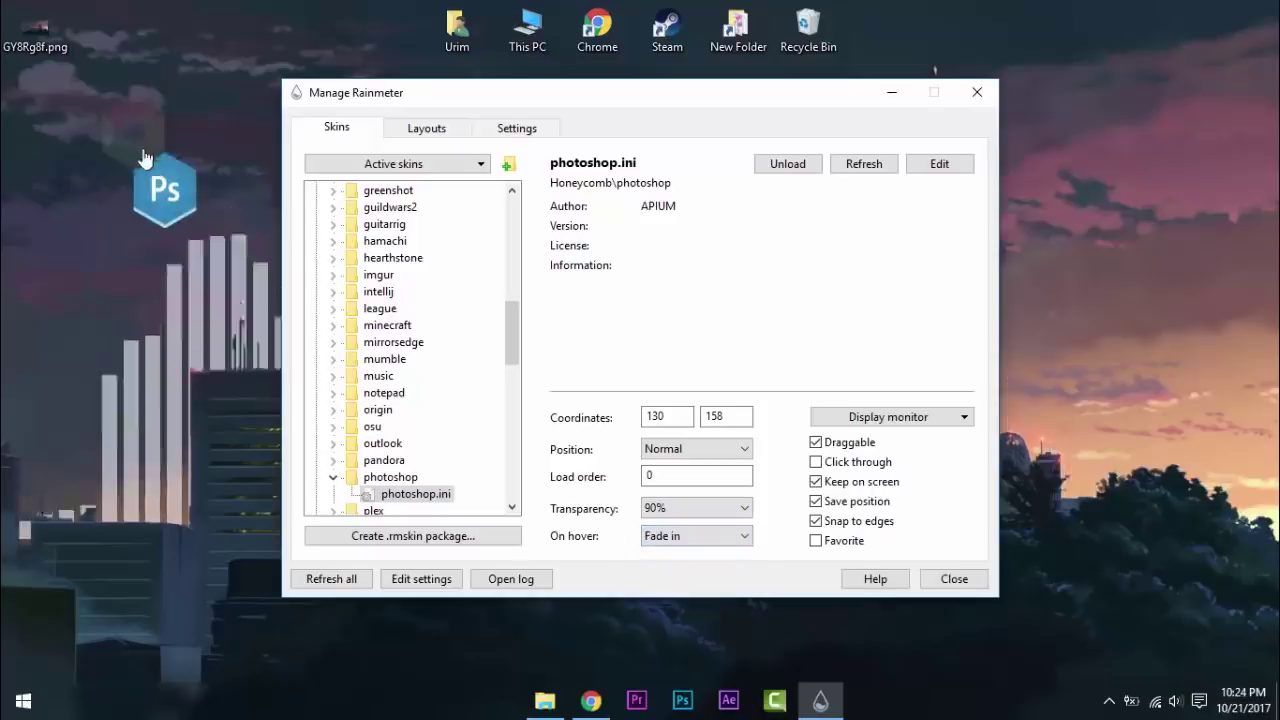
pyautogui.scroll(-4, 415, 377)
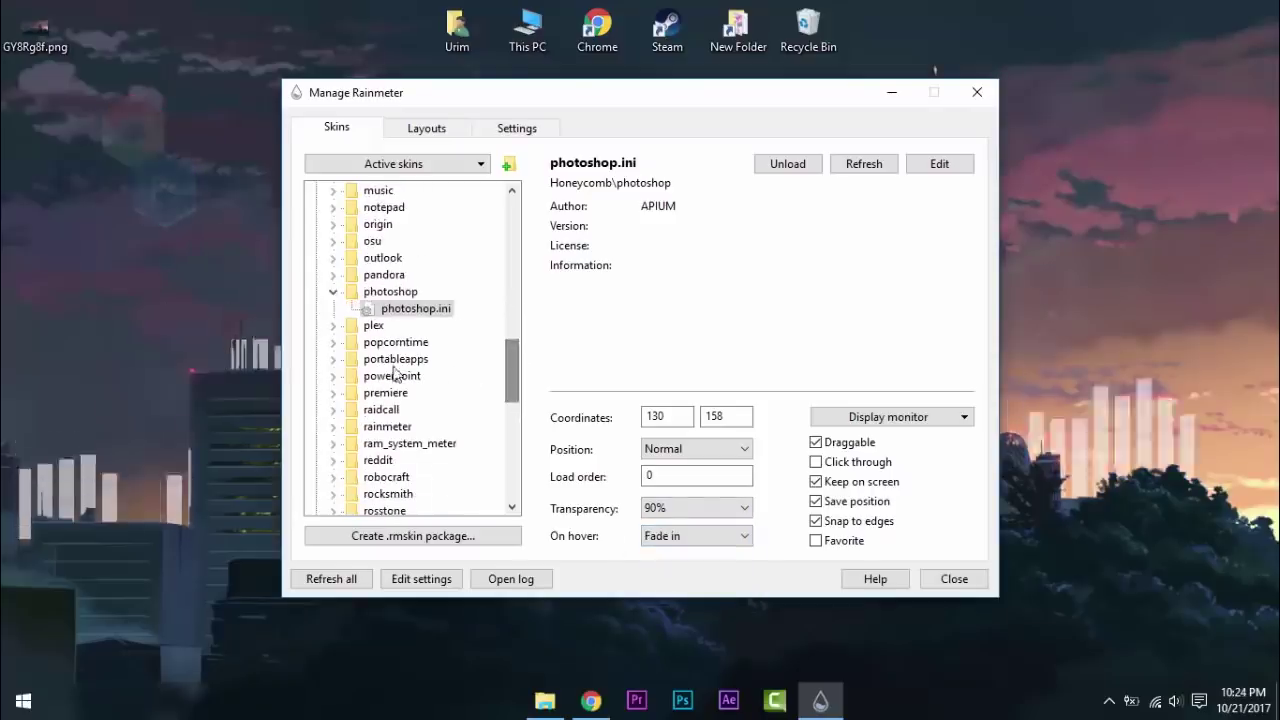
pyautogui.click(333, 292)
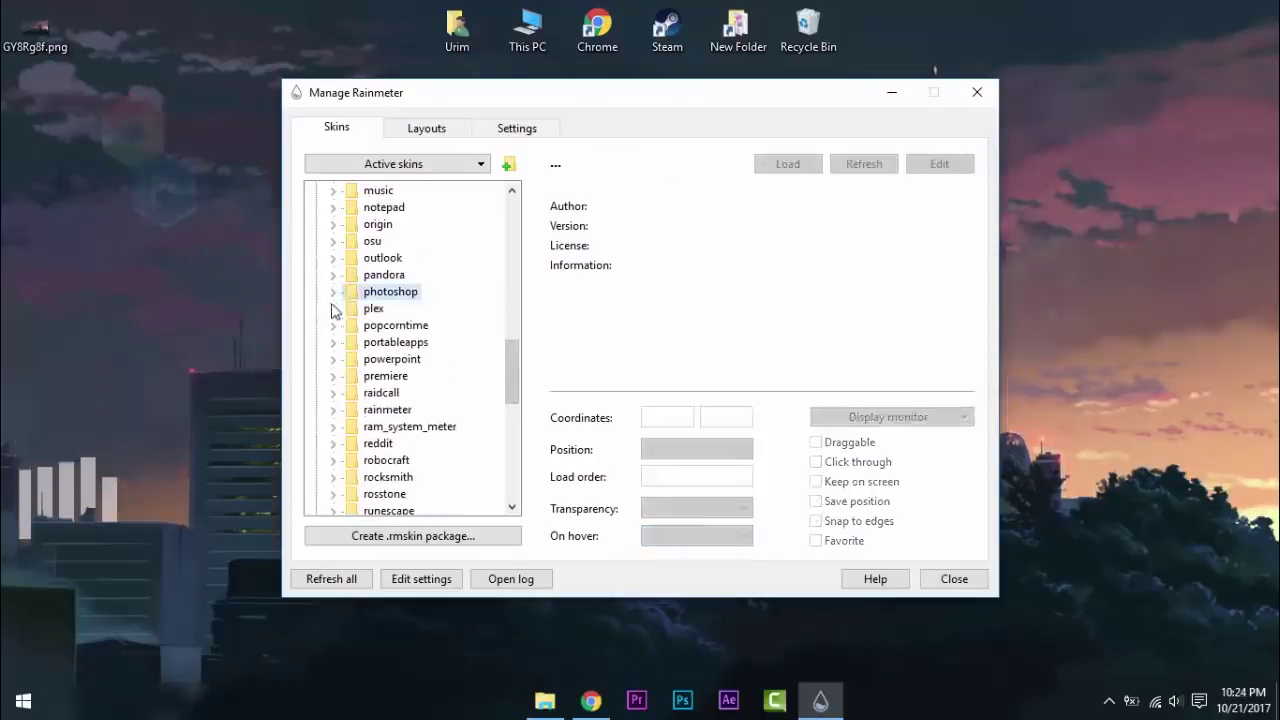
# Load premiere.ini from the Honeycomb skin and place its icon directly beside the Photoshop icon, at about 61, 158.
pyautogui.click(333, 376)
pyautogui.click(410, 392)
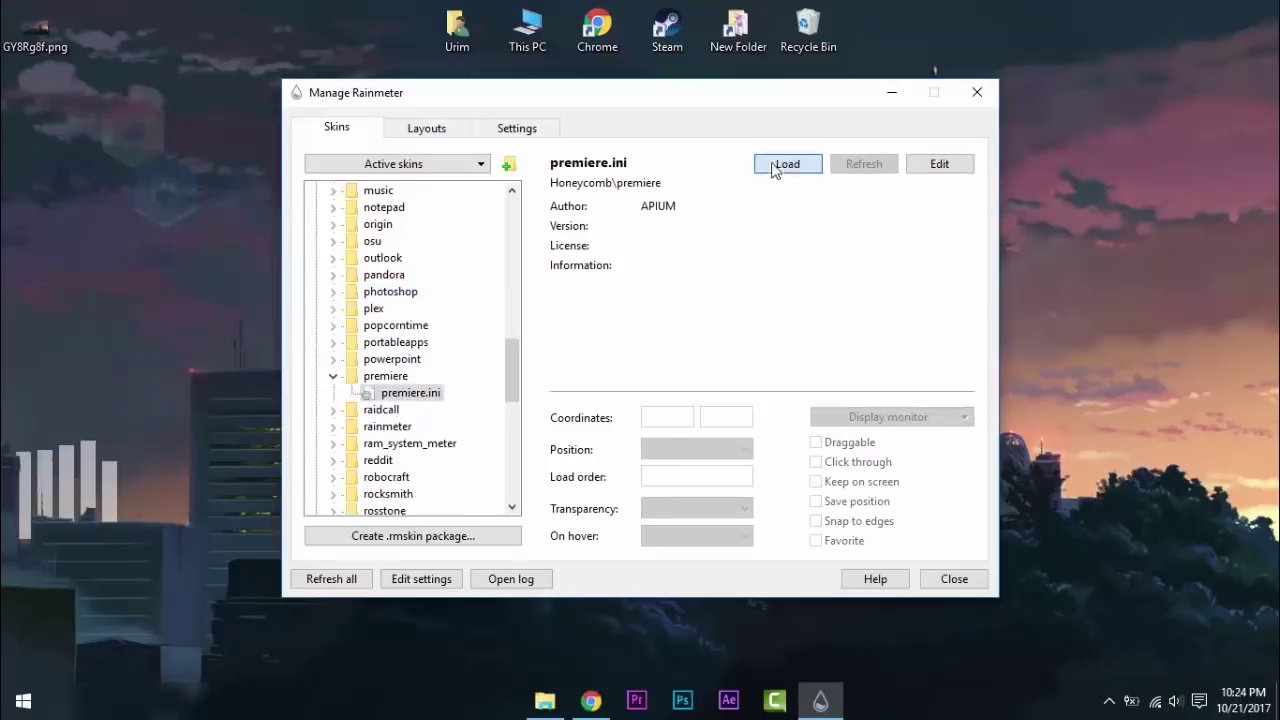
pyautogui.click(787, 164)
pyautogui.moveTo(54, 94); pyautogui.dragTo(101, 216)
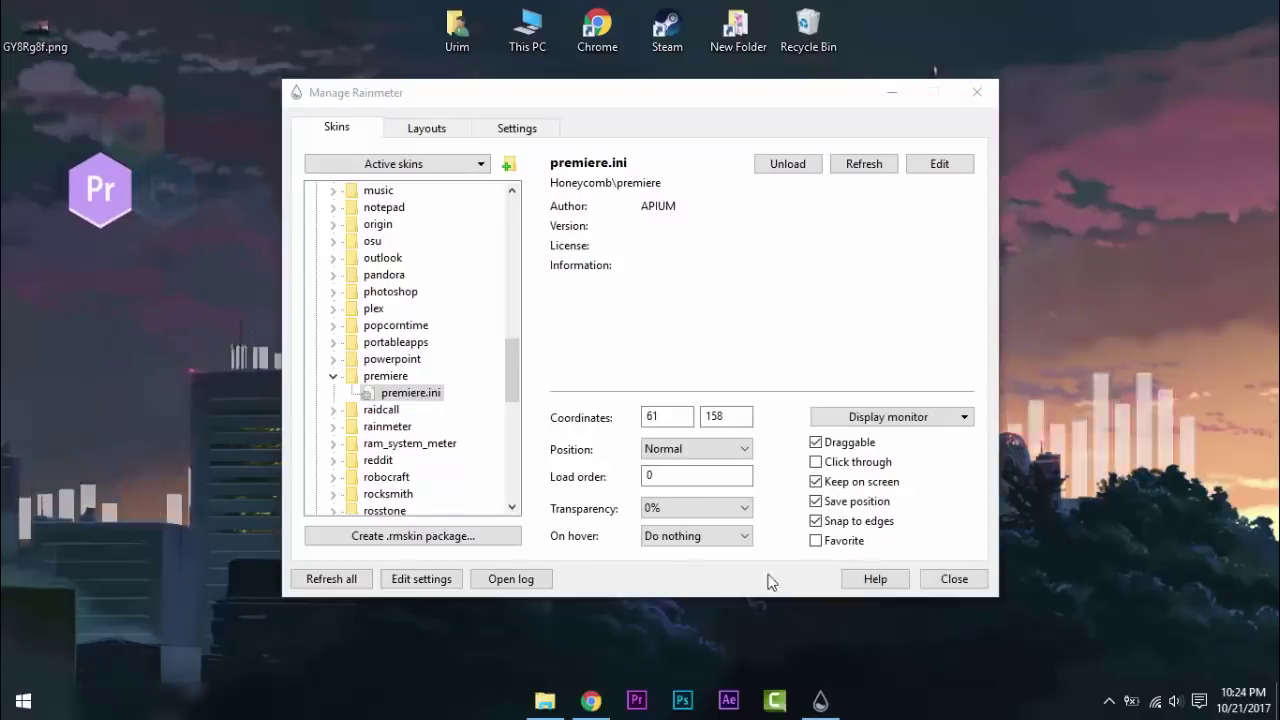
# Set premiere.ini to 90% transparency with Fade in on hover, and collapse the premiere folder.
pyautogui.click(705, 508)
pyautogui.click(678, 656)
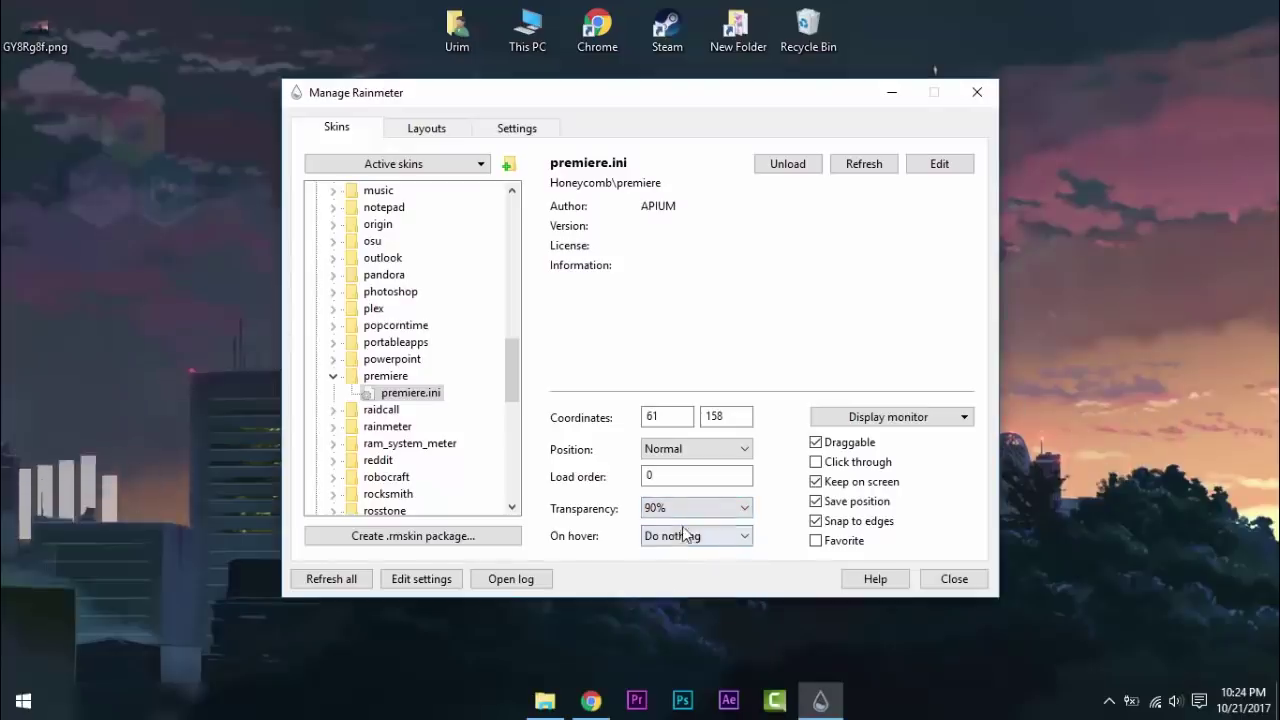
pyautogui.click(684, 534)
pyautogui.click(696, 583)
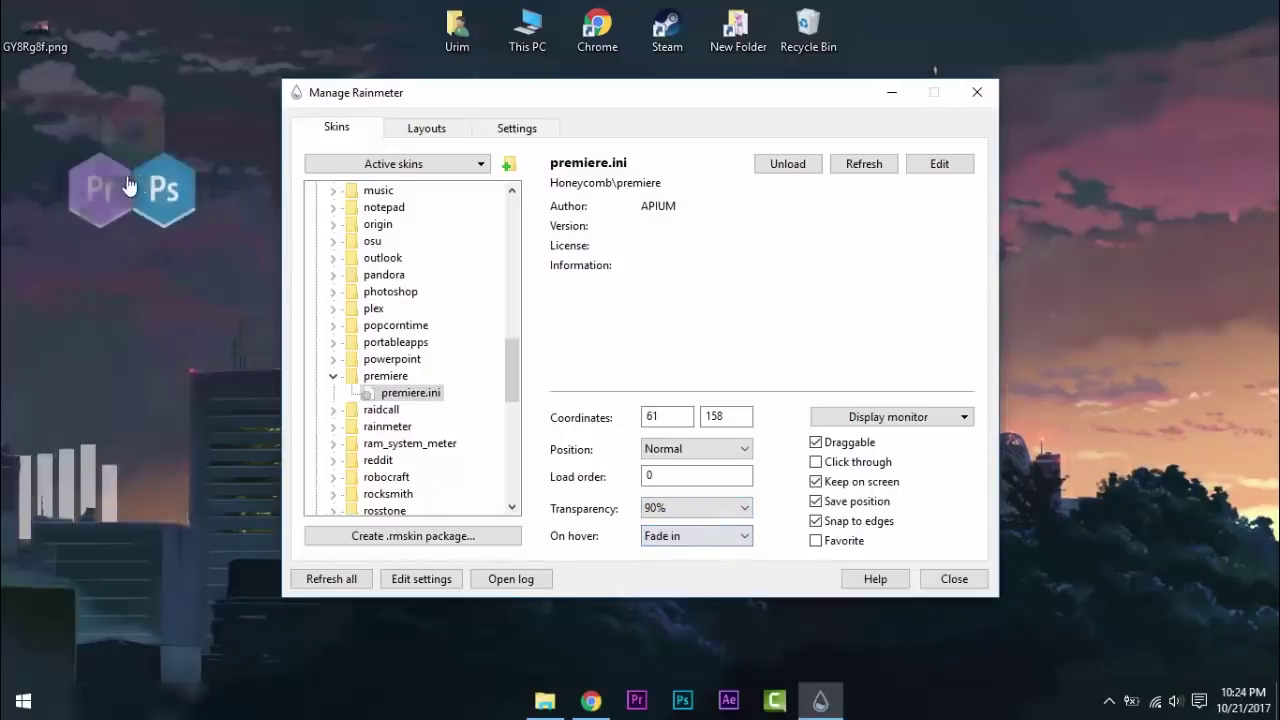
pyautogui.click(628, 282)
pyautogui.click(334, 378)
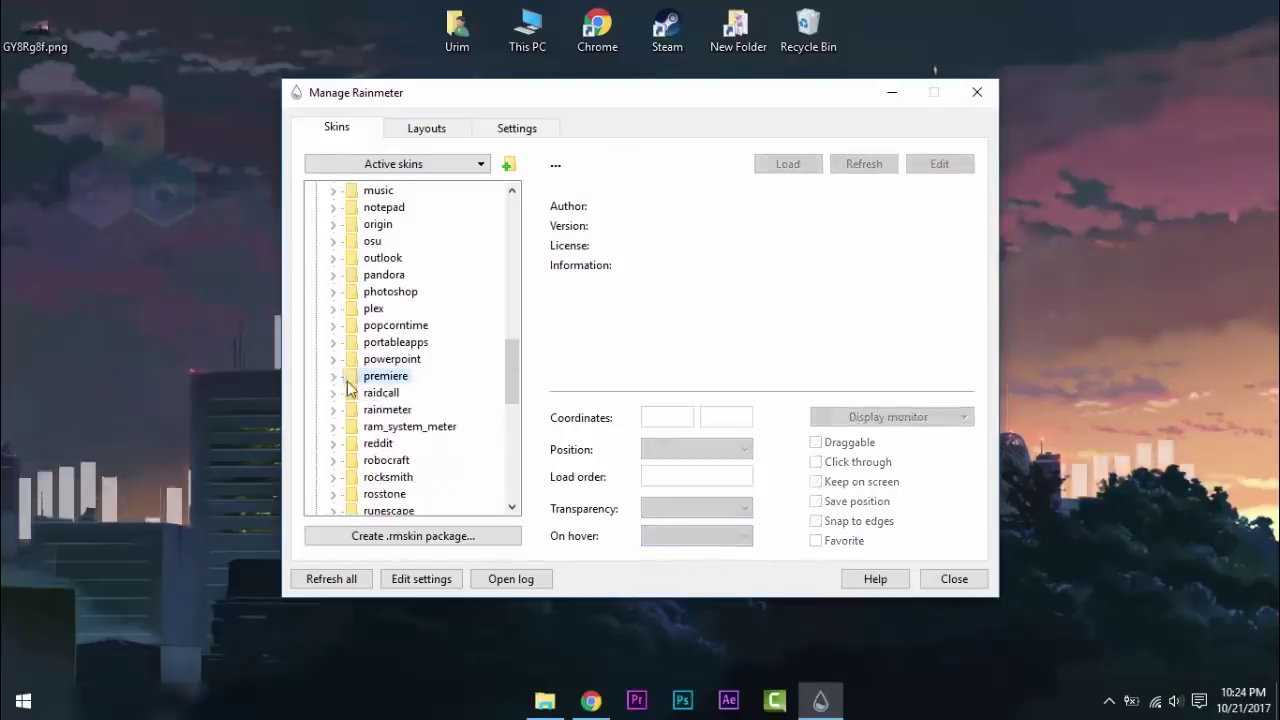
# Load spotify.ini from the Honeycomb skin and place its icon on the opposite side of the desktop, at about 1186, 109.
pyautogui.scroll(-1, 400, 400)
pyautogui.moveTo(507, 392); pyautogui.dragTo(517, 413)
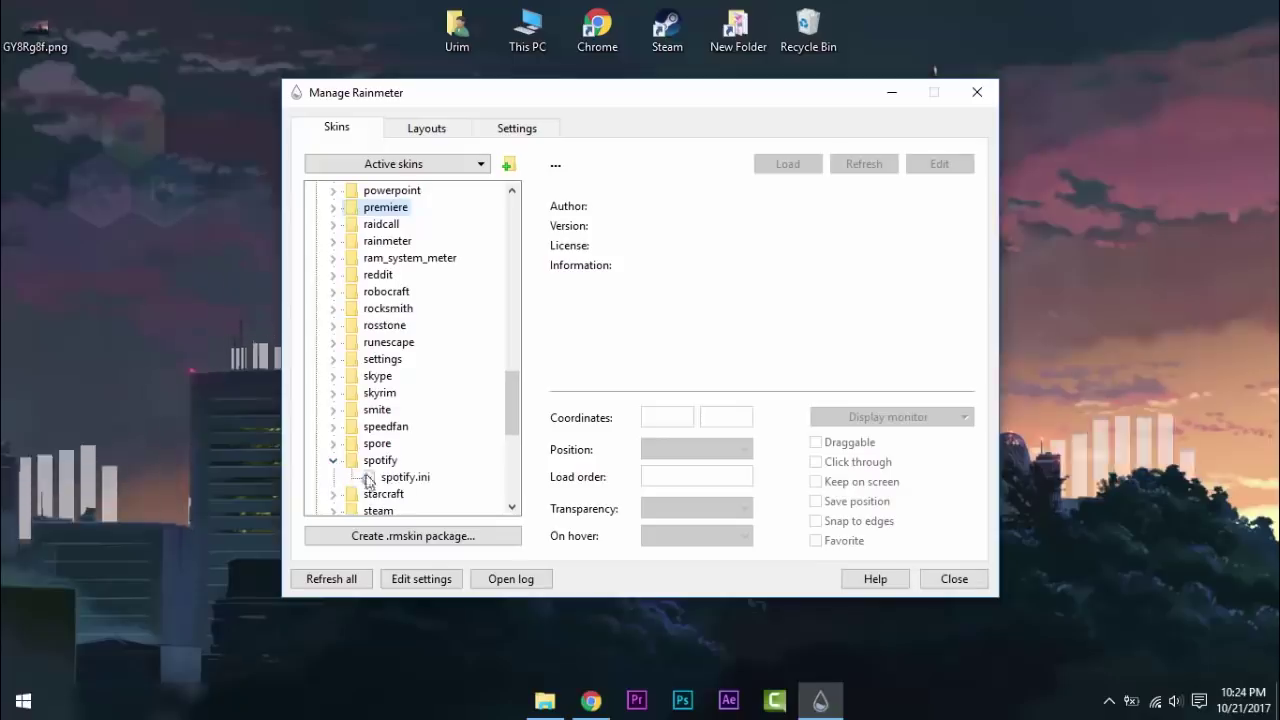
pyautogui.click(368, 480)
pyautogui.click(787, 164)
pyautogui.moveTo(43, 66); pyautogui.dragTo(1161, 160)
pyautogui.moveTo(1162, 165); pyautogui.dragTo(1166, 169)
# Load steam.ini from the Honeycomb skin and place its icon diagonally below the Spotify icon, at about 1151, 171.
pyautogui.scroll(-1, 406, 480)
pyautogui.click(333, 460)
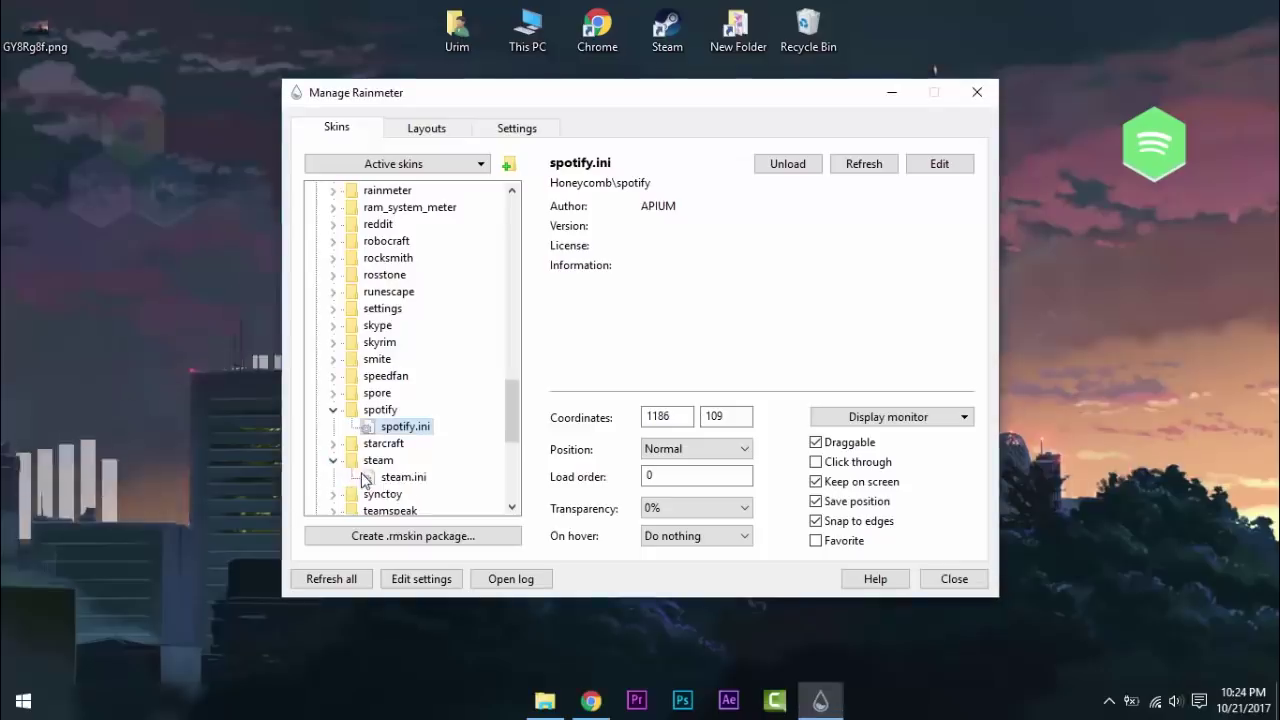
pyautogui.click(400, 477)
pyautogui.click(788, 164)
pyautogui.moveTo(49, 68); pyautogui.dragTo(1128, 226)
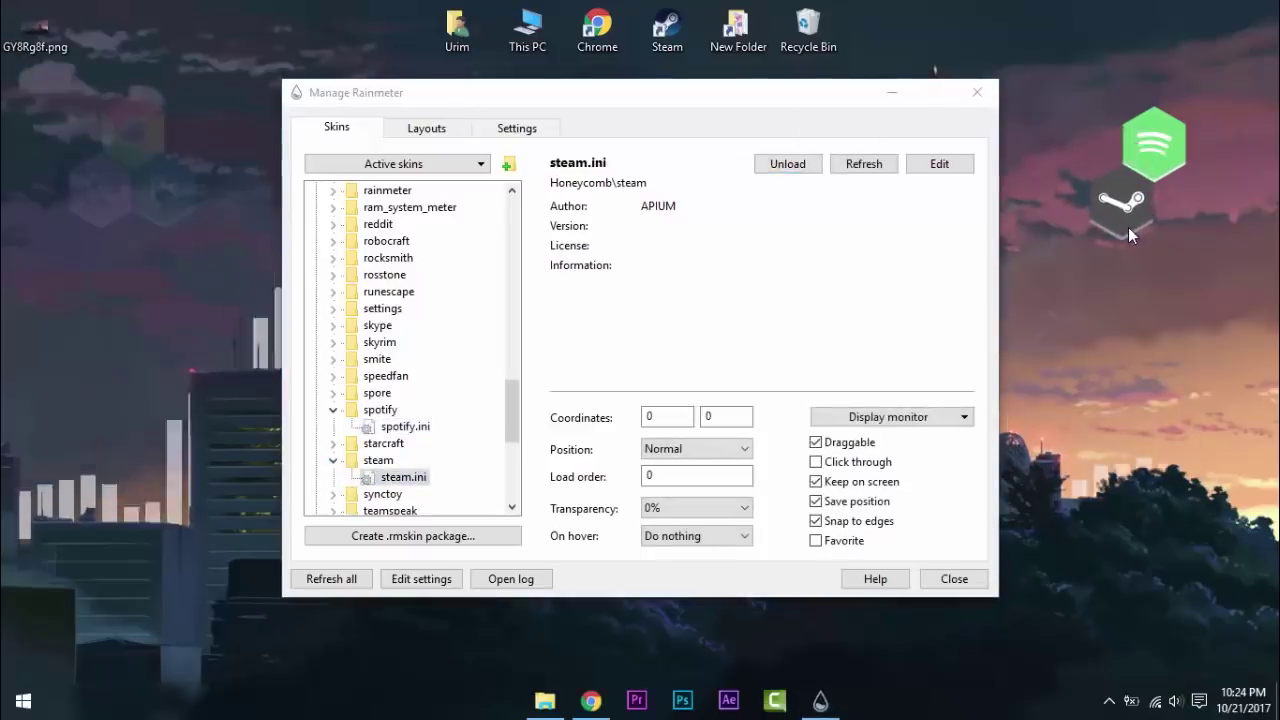
# Load teamspeak.ini from the Honeycomb skin and place its icon beside the Steam icon, at about 1219, 171.
pyautogui.scroll(-1, 445, 492)
pyautogui.scroll(-2, 445, 490)
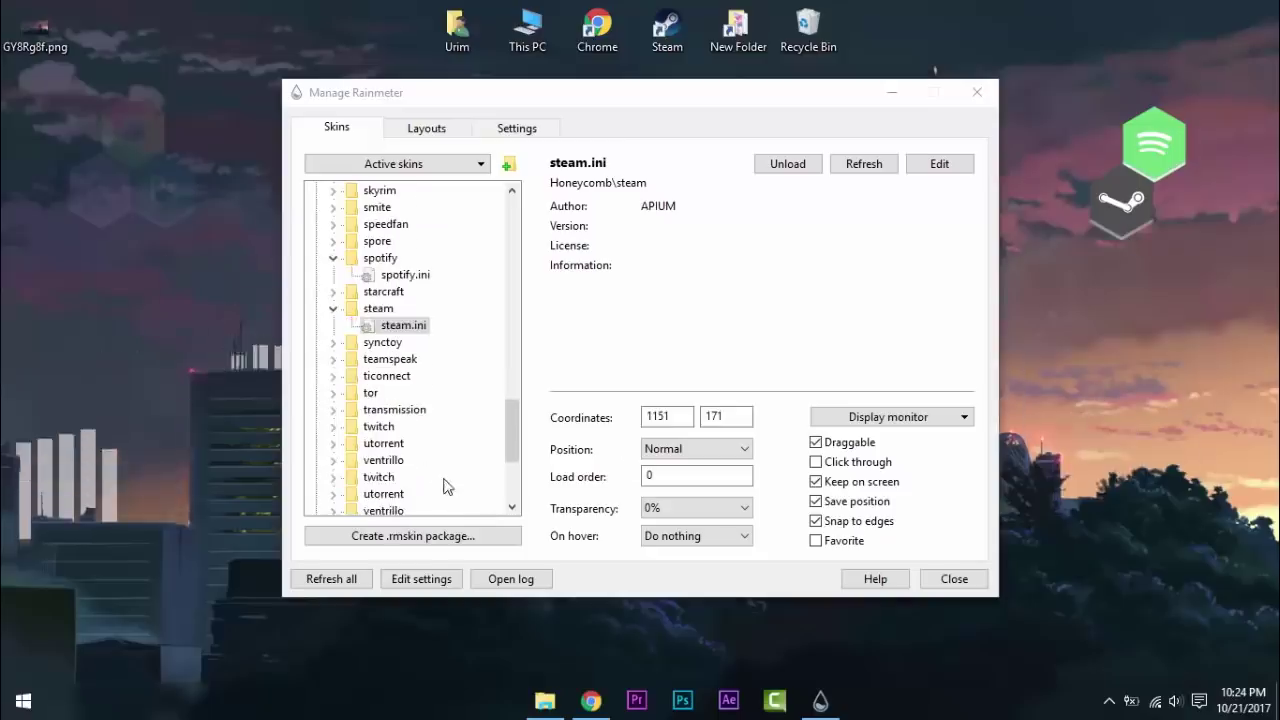
pyautogui.click(333, 359)
pyautogui.click(415, 376)
pyautogui.click(806, 165)
pyautogui.moveTo(55, 62); pyautogui.dragTo(1200, 220)
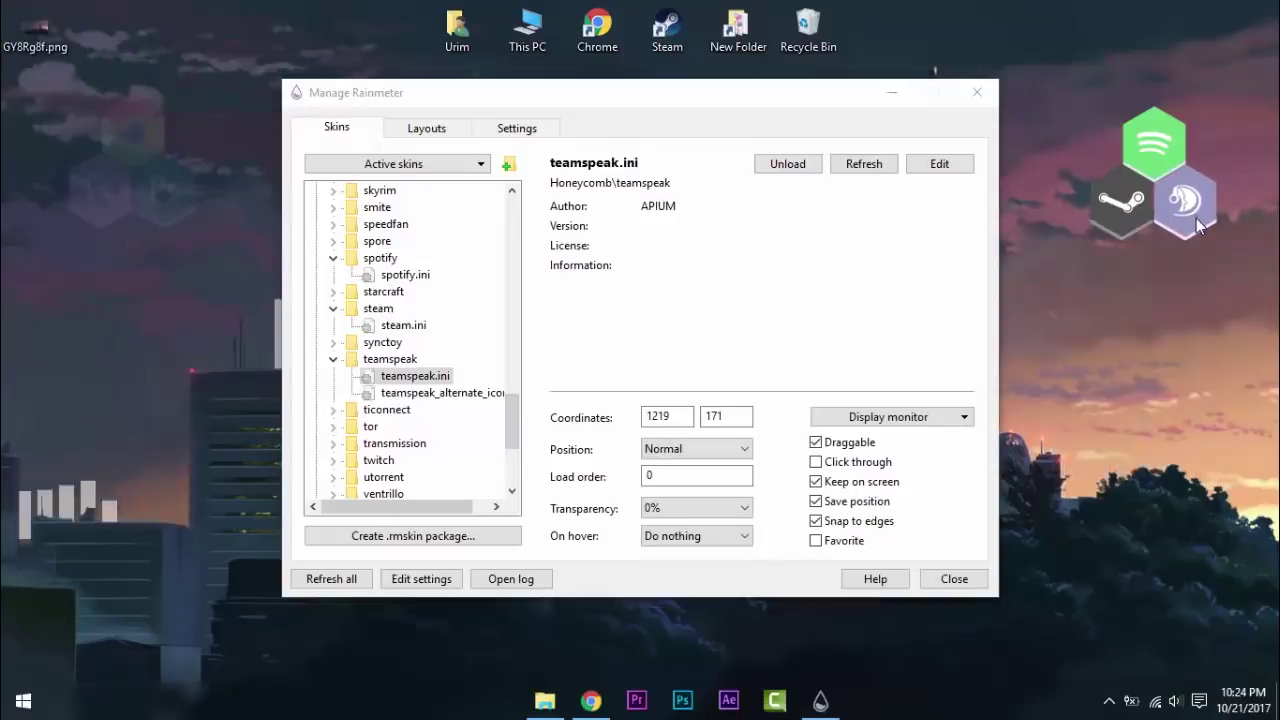
# Set teamspeak.ini to 90% transparency with Fade in as its hover behavior.
pyautogui.click(662, 507)
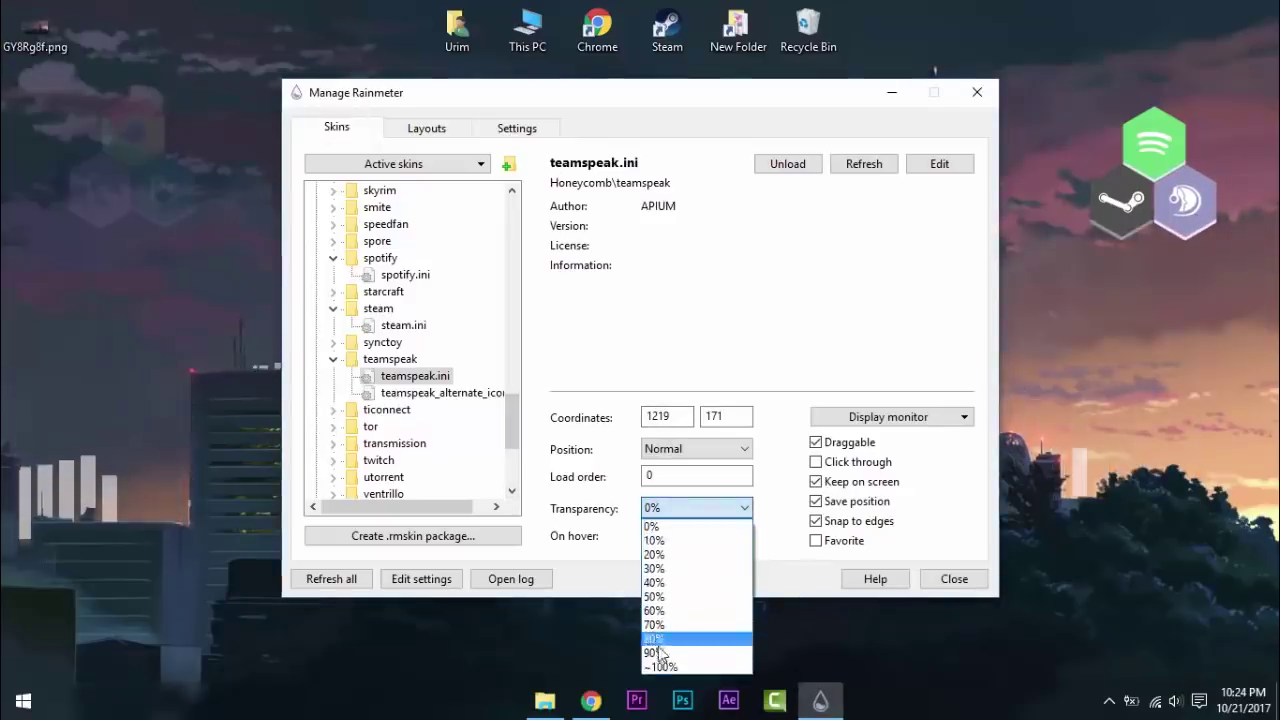
pyautogui.click(660, 652)
pyautogui.click(686, 540)
pyautogui.click(668, 582)
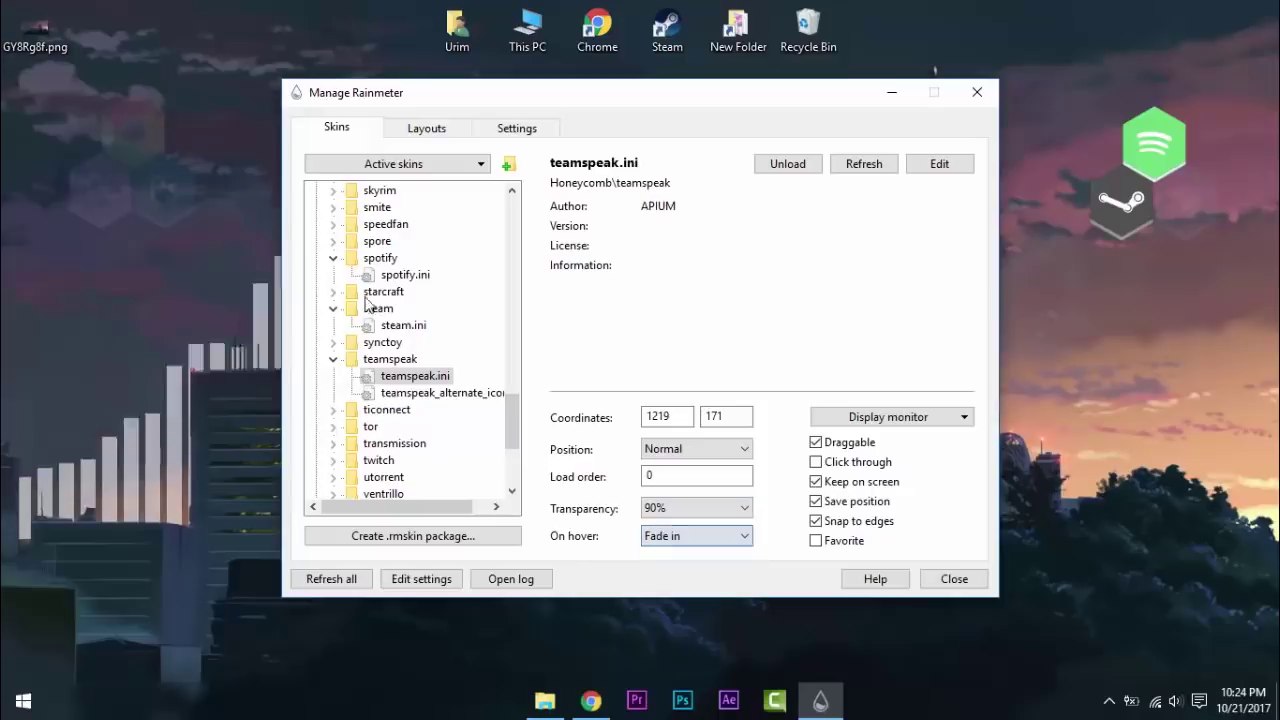
# Set steam.ini to 90% transparency with Fade in as its hover behavior.
pyautogui.click(728, 510)
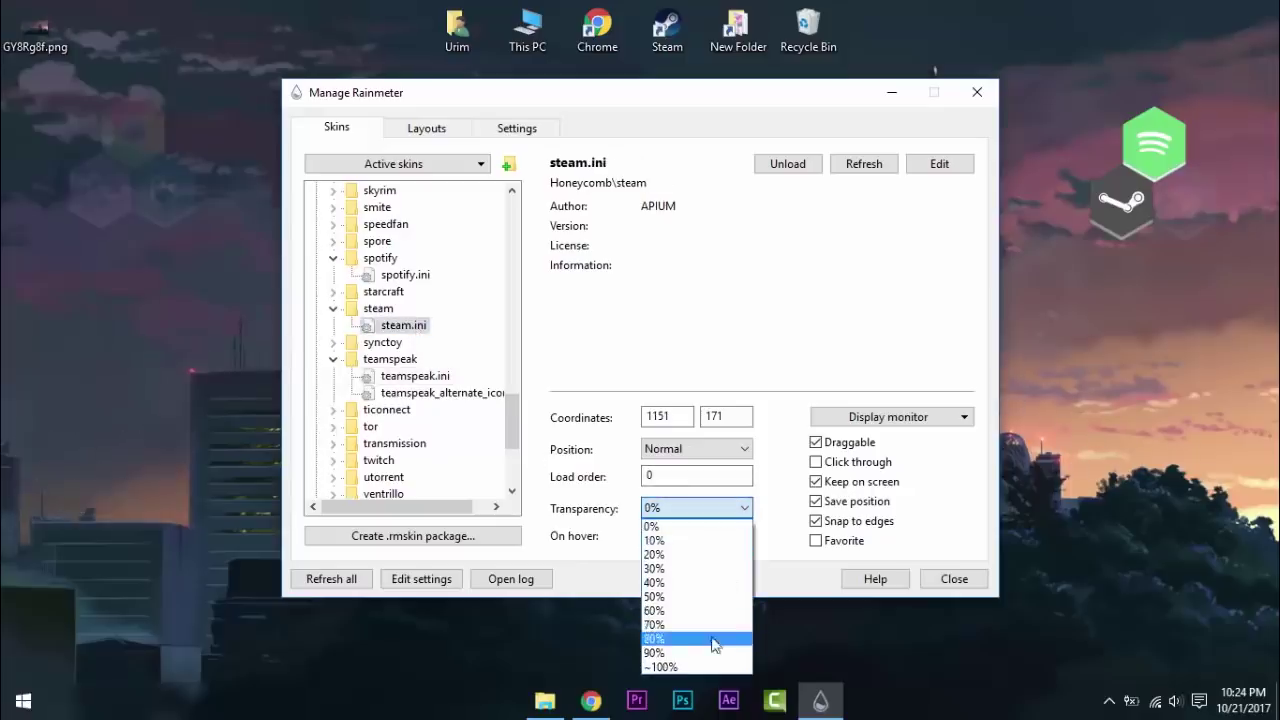
pyautogui.click(715, 646)
pyautogui.click(690, 538)
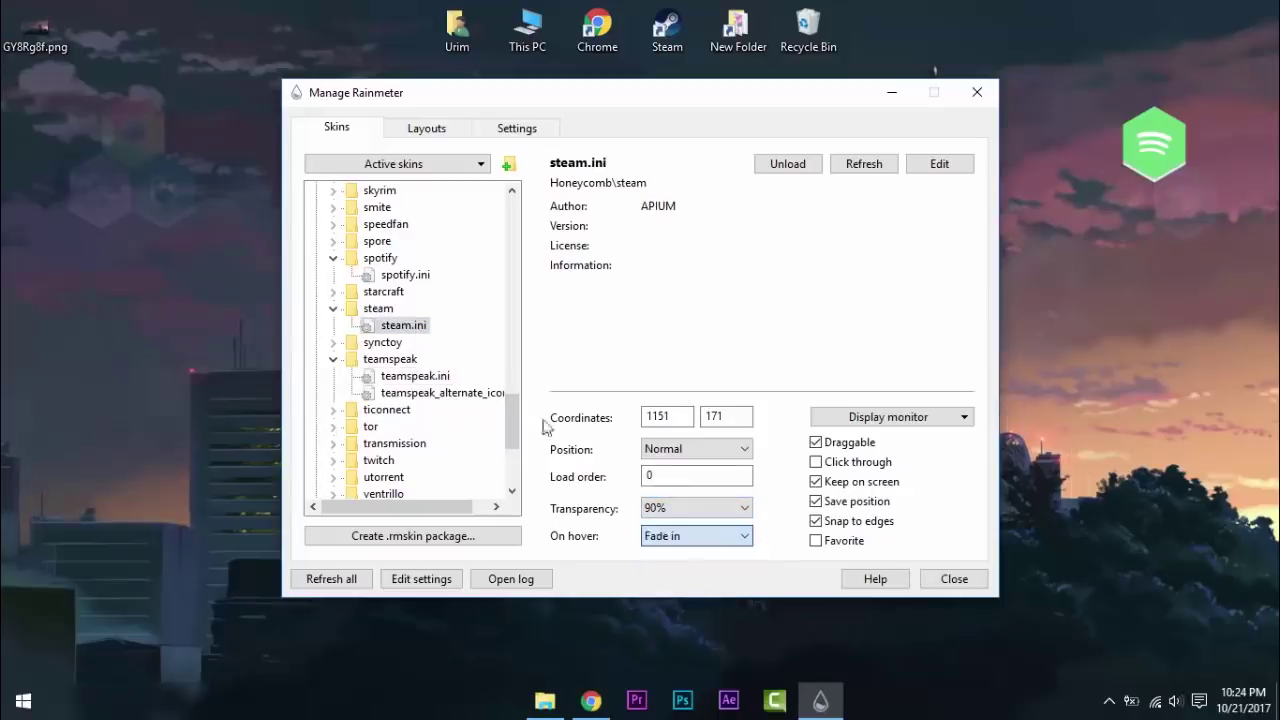
# Set spotify.ini to 90% transparency with Fade in on hover, and minimize the Manage Rainmeter window.
pyautogui.click(405, 274)
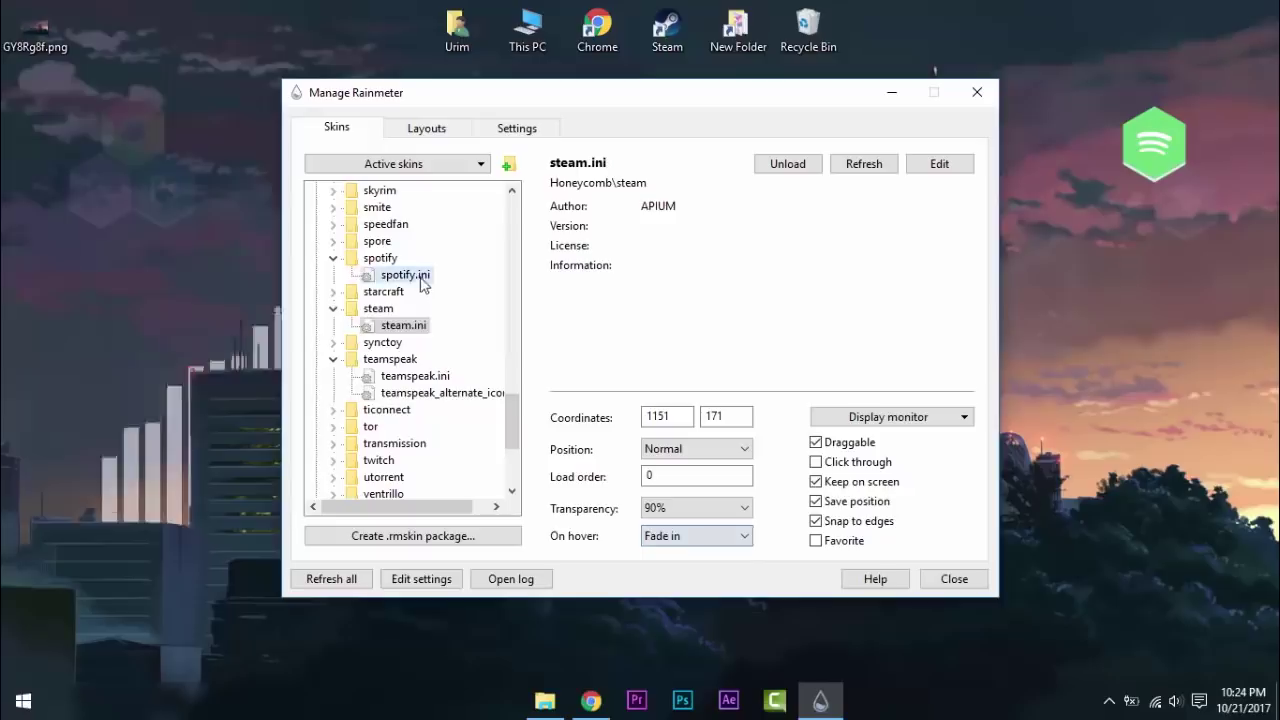
pyautogui.click(698, 508)
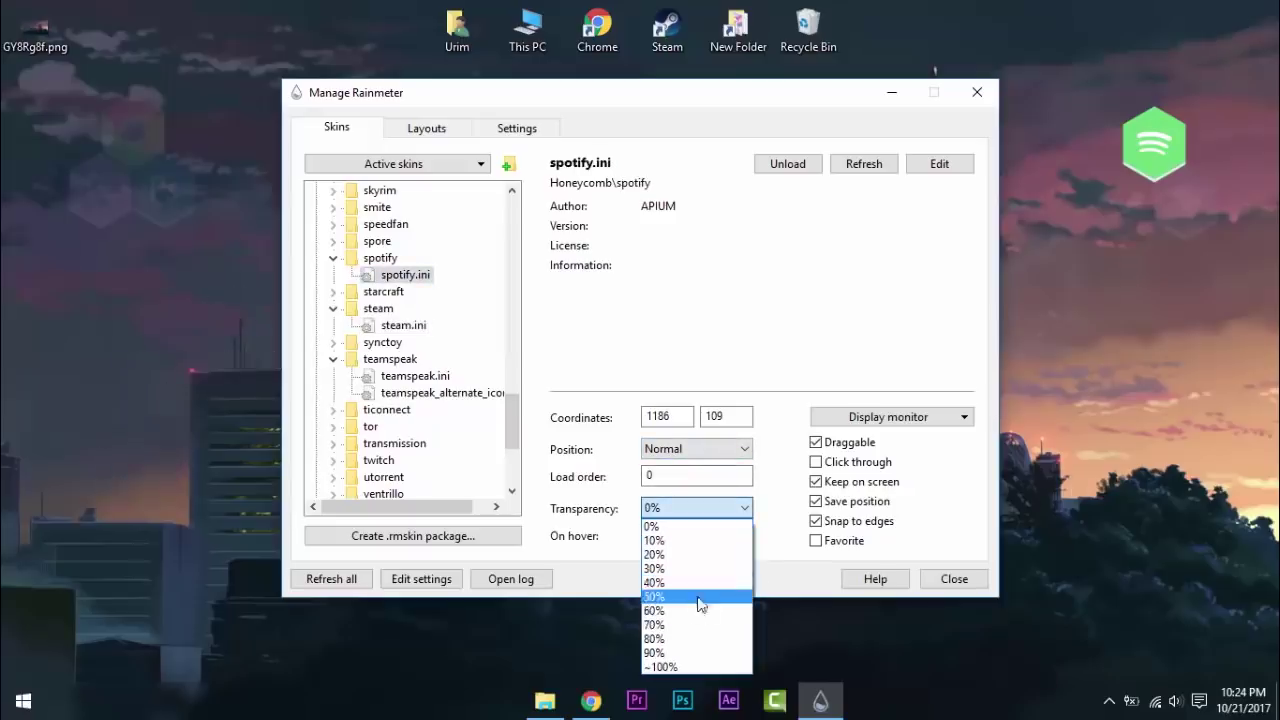
pyautogui.click(698, 653)
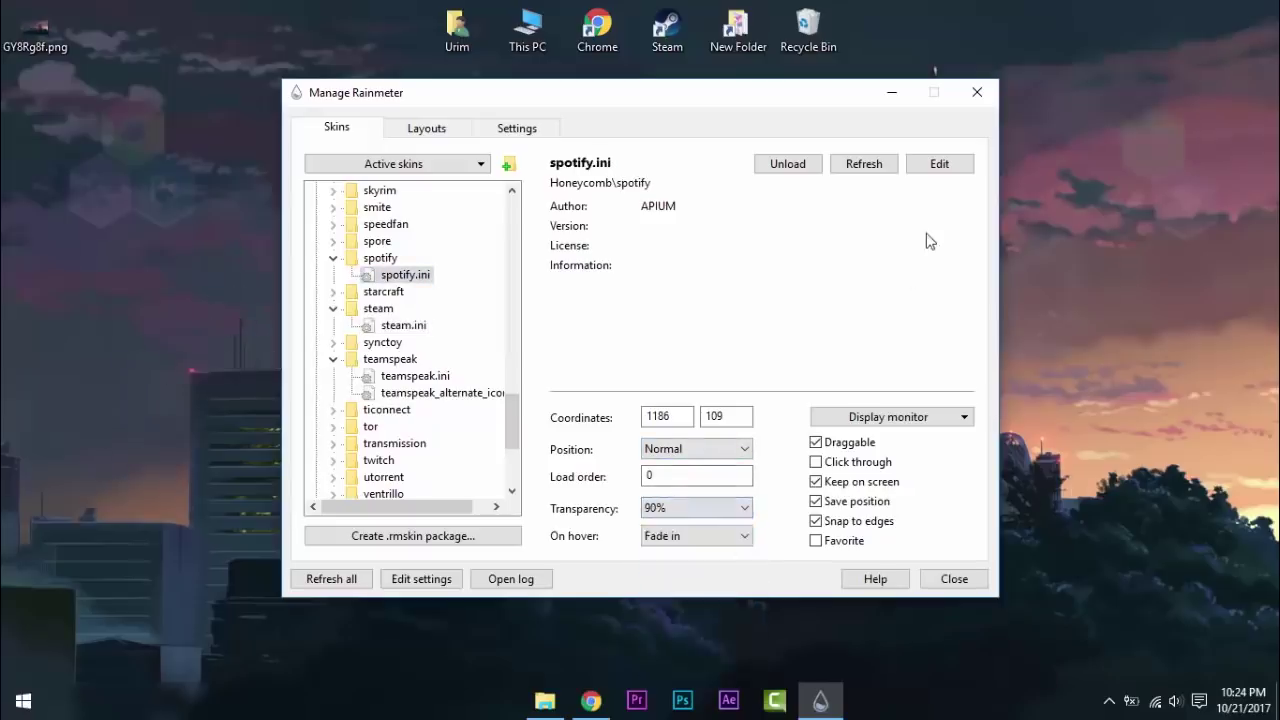
pyautogui.click(891, 98)
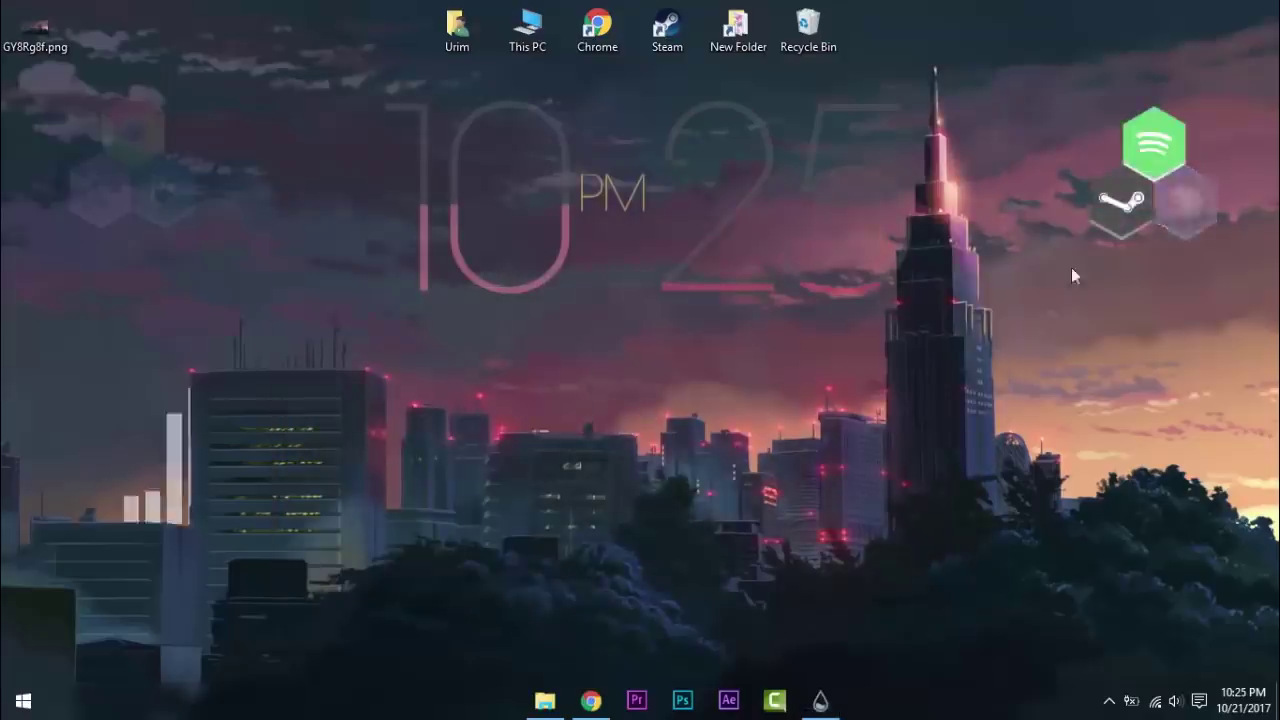
# Hide all the desktop icons.
pyautogui.rightClick(252, 217)
pyautogui.moveTo(296, 279)
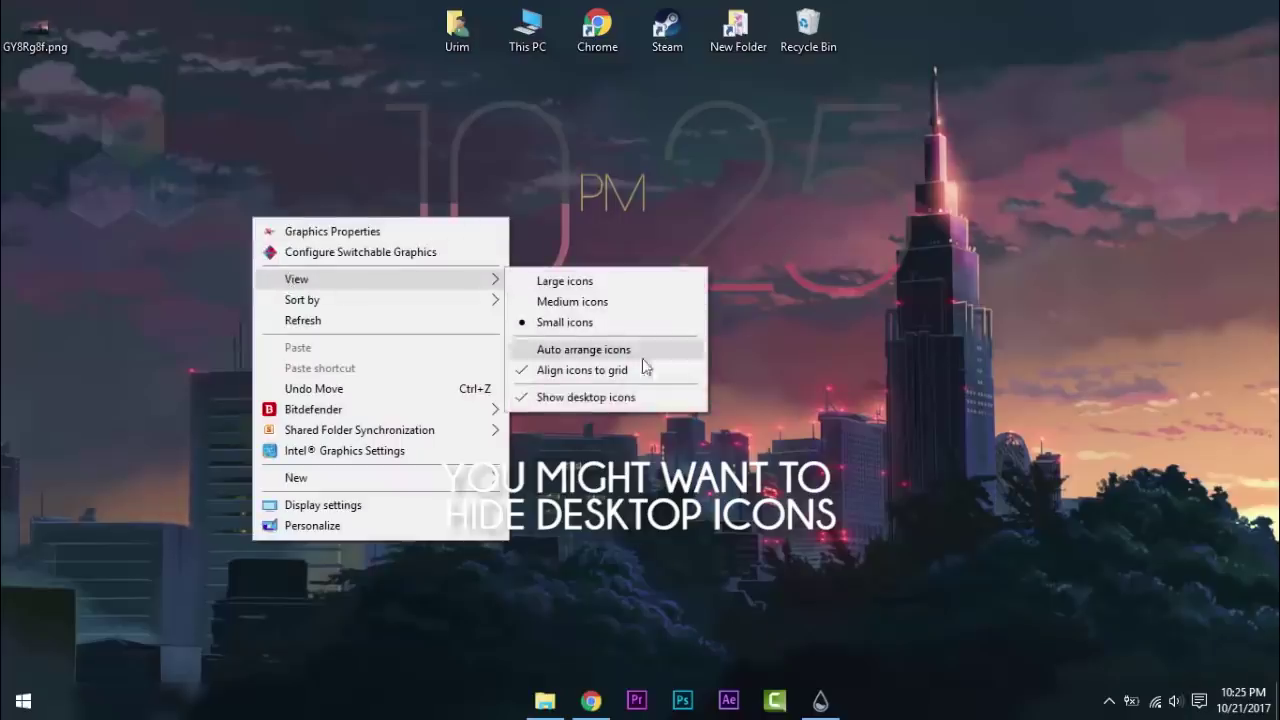
pyautogui.click(637, 404)
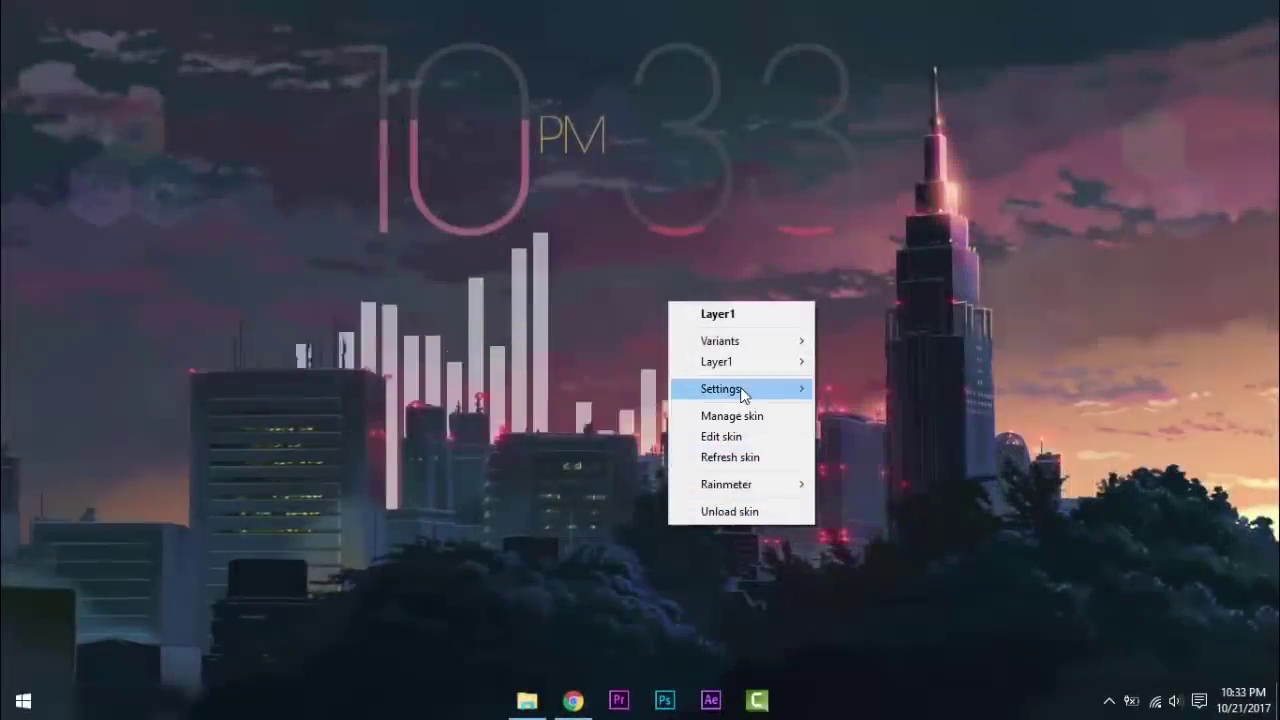
# Turn off Draggable and enable Click through for the Layer1 skin.
pyautogui.moveTo(745, 390)
pyautogui.click(865, 457)
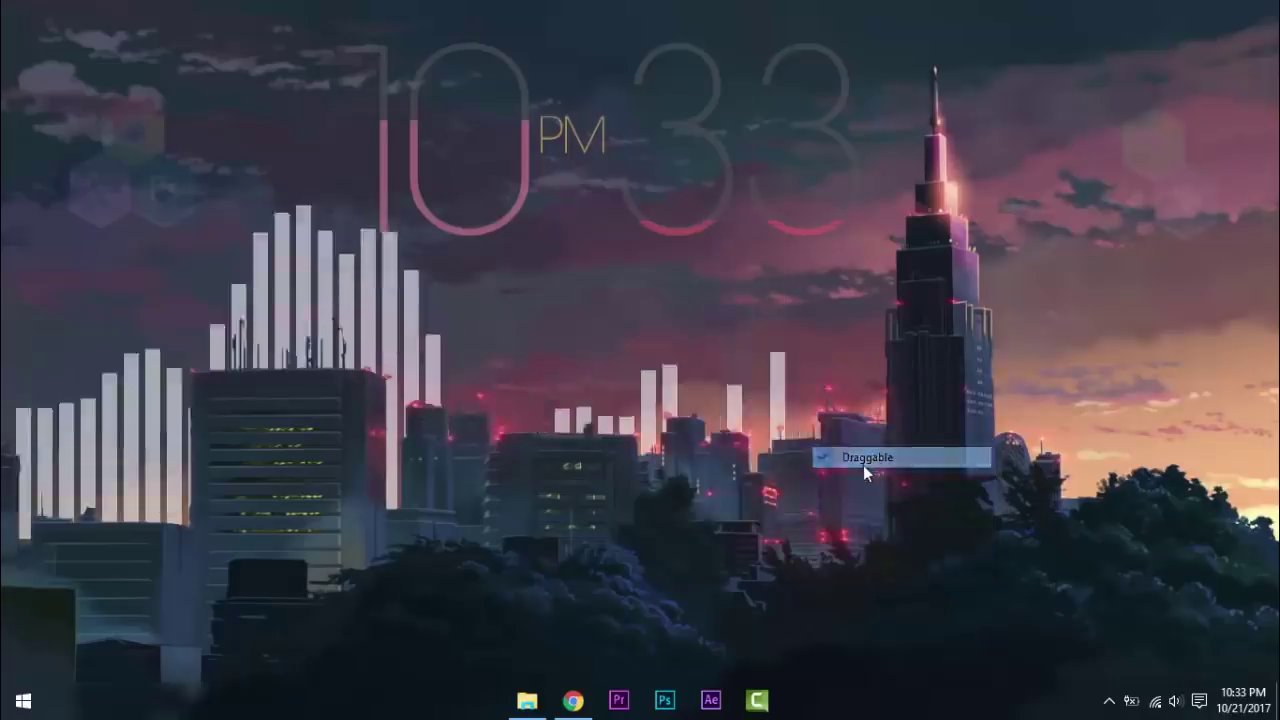
pyautogui.rightClick(703, 545)
pyautogui.moveTo(786, 404)
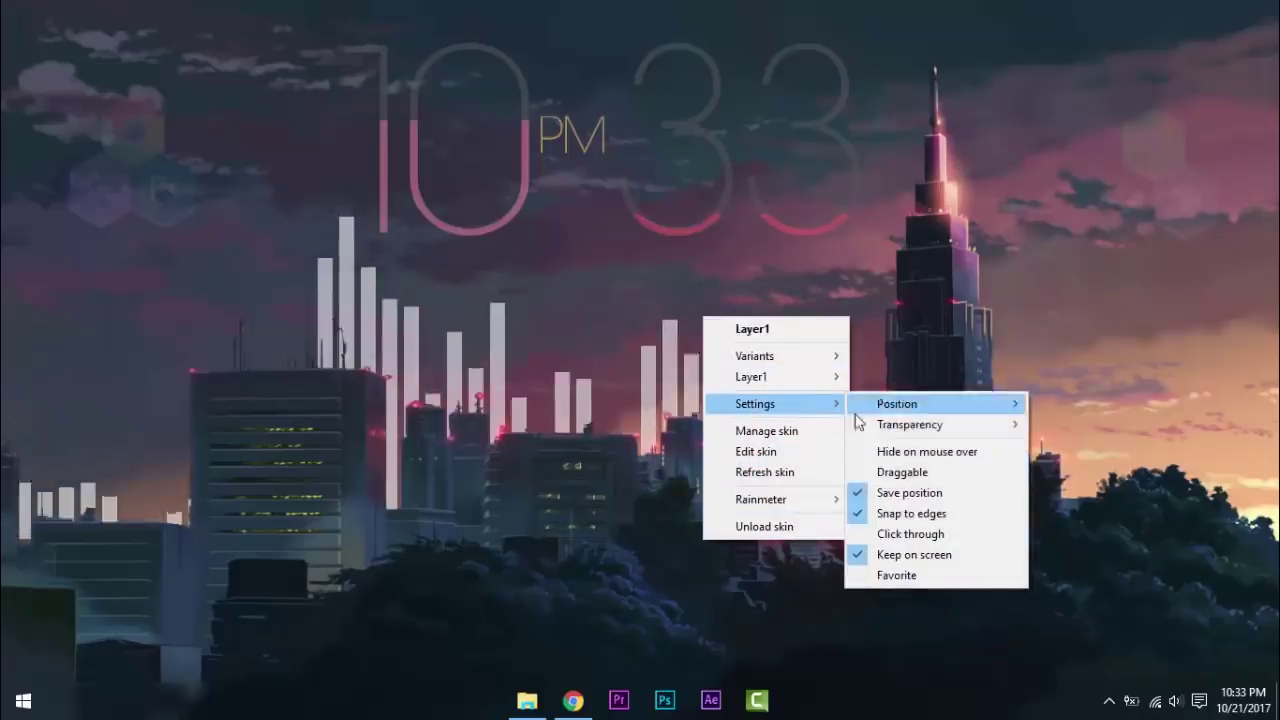
pyautogui.click(892, 533)
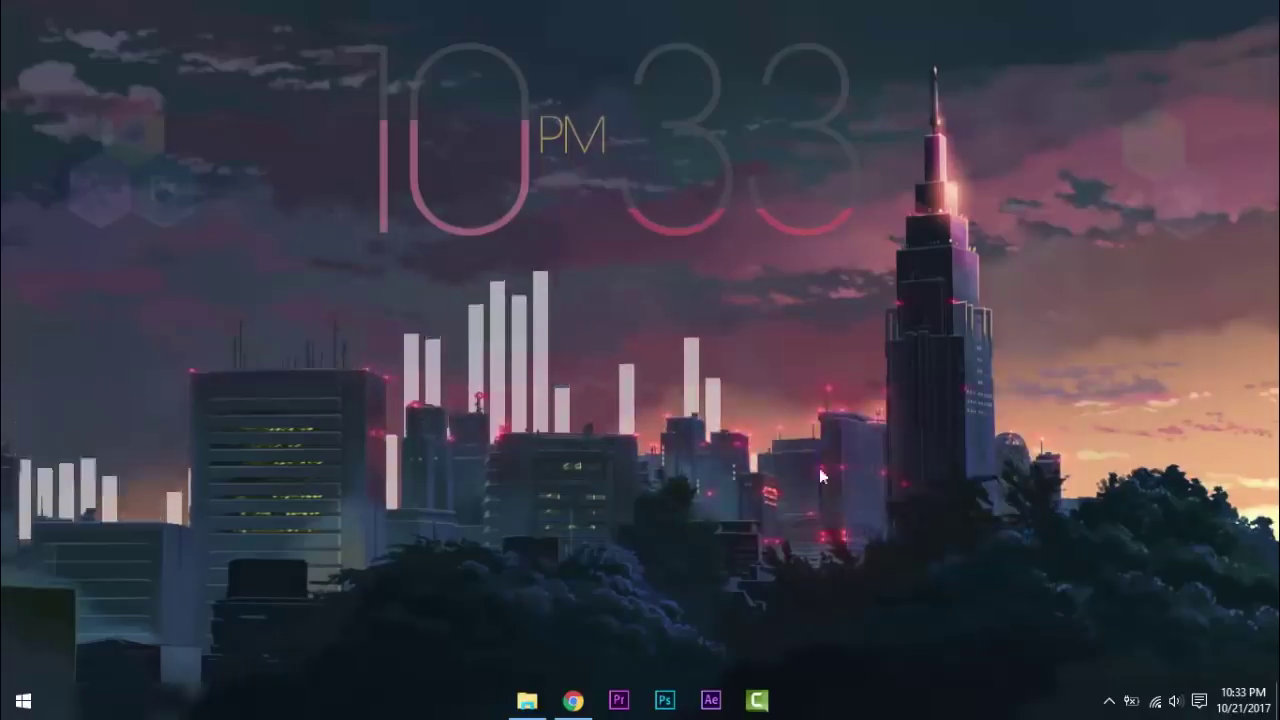
# Turn off Draggable and enable Click through for the Fountain of Colors visualizer.
pyautogui.rightClick(505, 420)
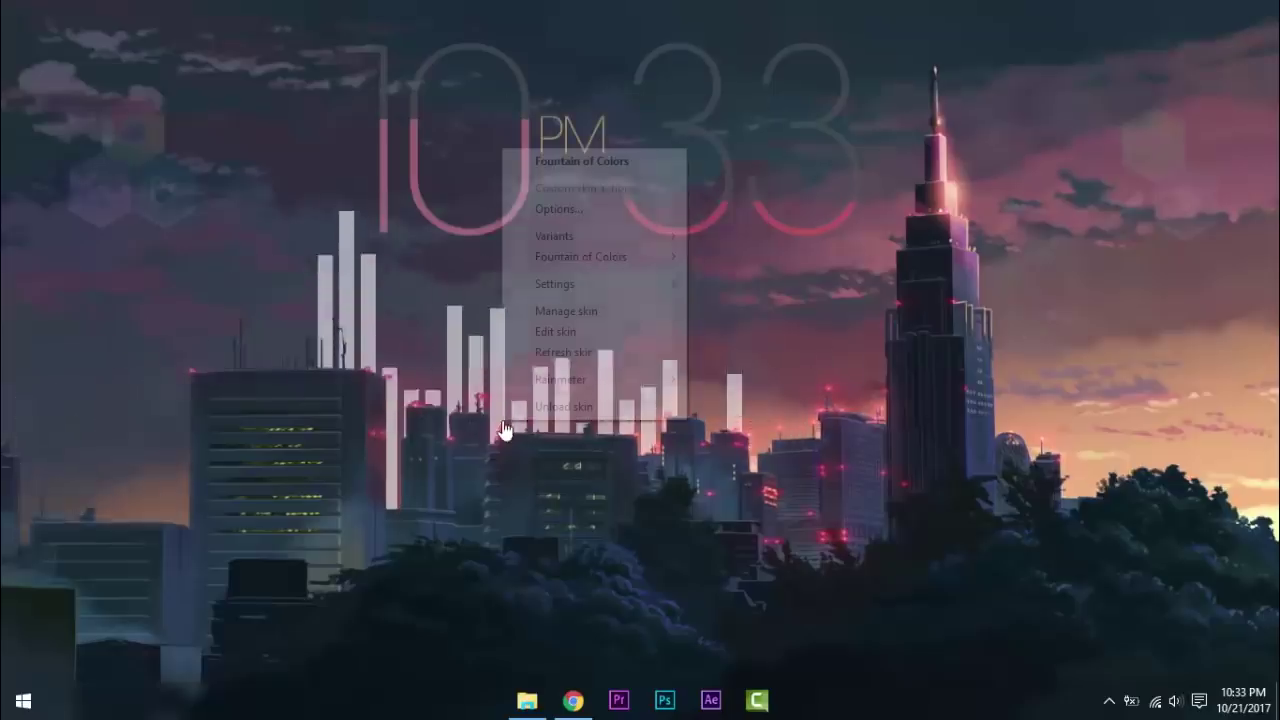
pyautogui.moveTo(600, 284)
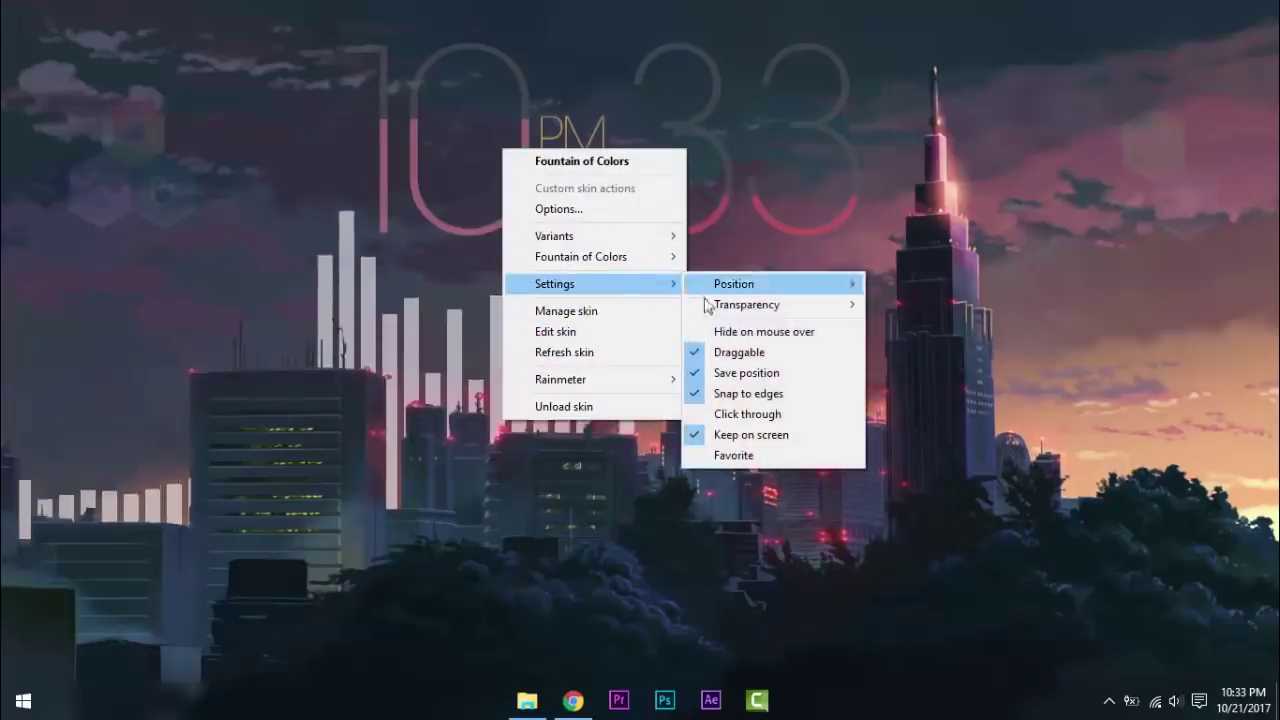
pyautogui.click(742, 352)
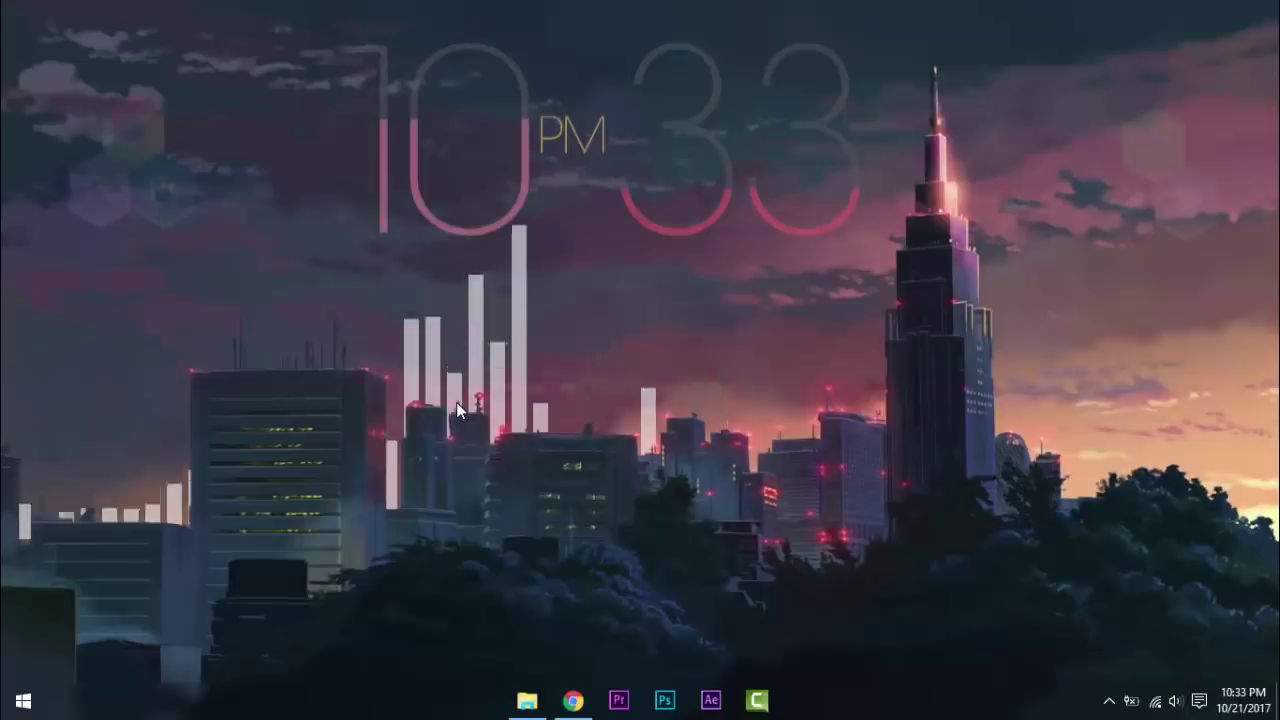
pyautogui.rightClick(457, 404)
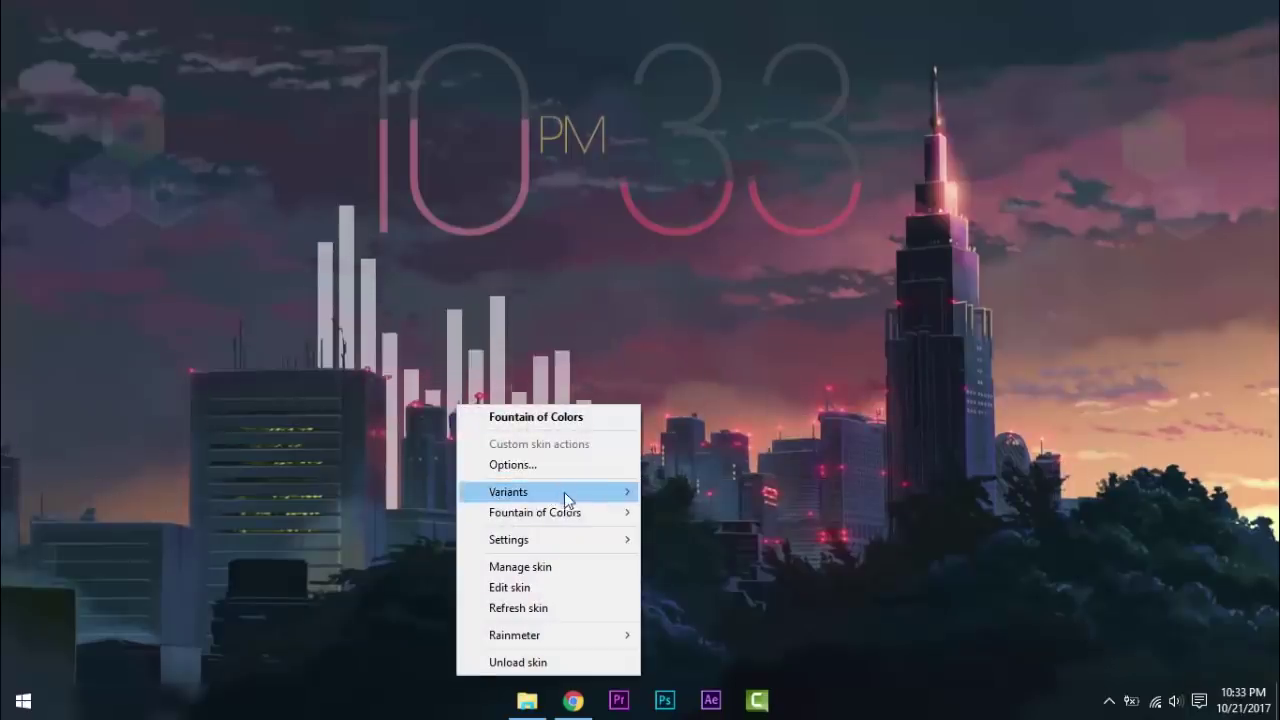
pyautogui.moveTo(587, 541)
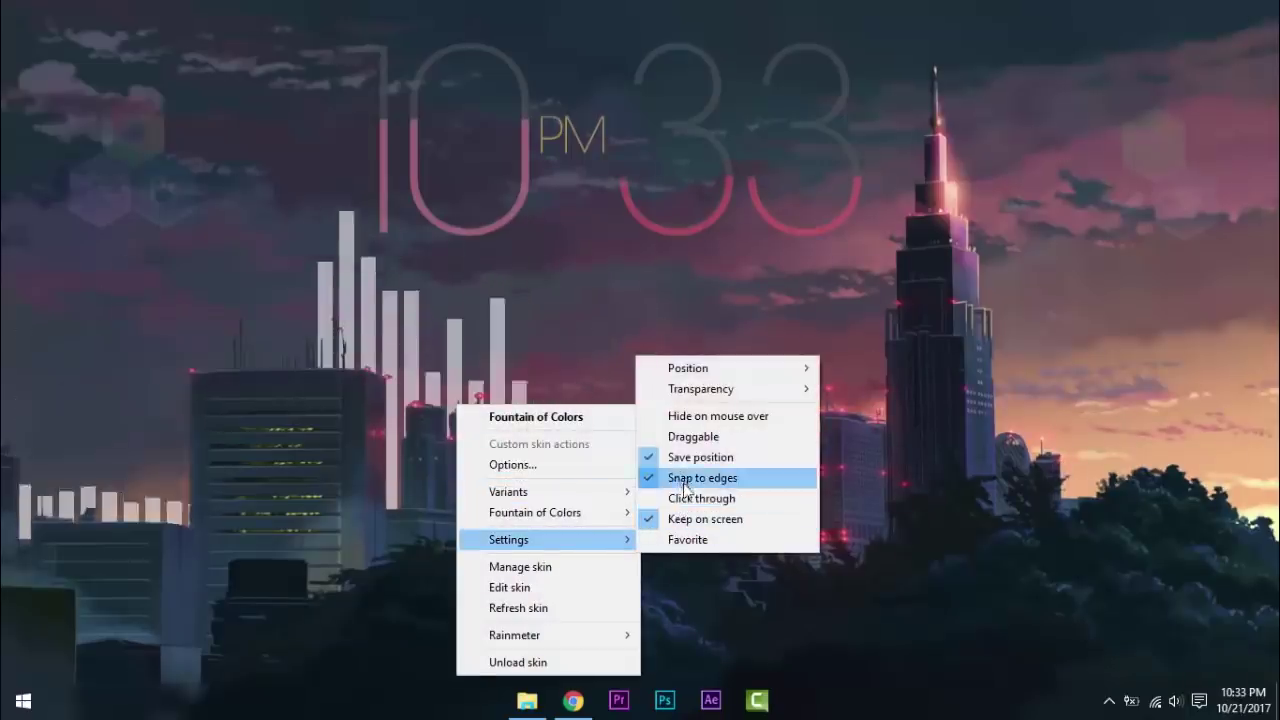
pyautogui.click(685, 498)
# Turn off Draggable and enable Click through for the LIM!T clock skin.
pyautogui.rightClick(709, 228)
pyautogui.moveTo(749, 310)
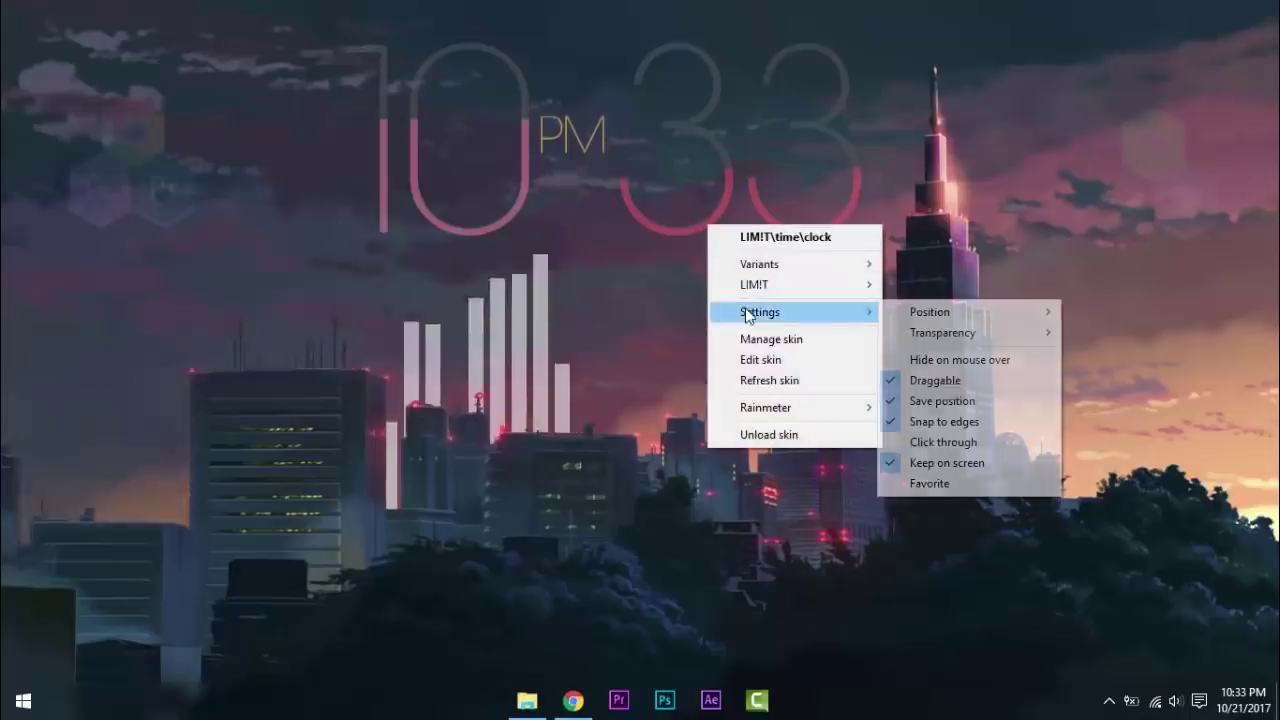
pyautogui.click(943, 375)
pyautogui.rightClick(712, 220)
pyautogui.moveTo(822, 313)
pyautogui.click(1026, 436)
# Turn off Draggable and enable Click through for the Honeycomb Spotify icon.
pyautogui.rightClick(1154, 150)
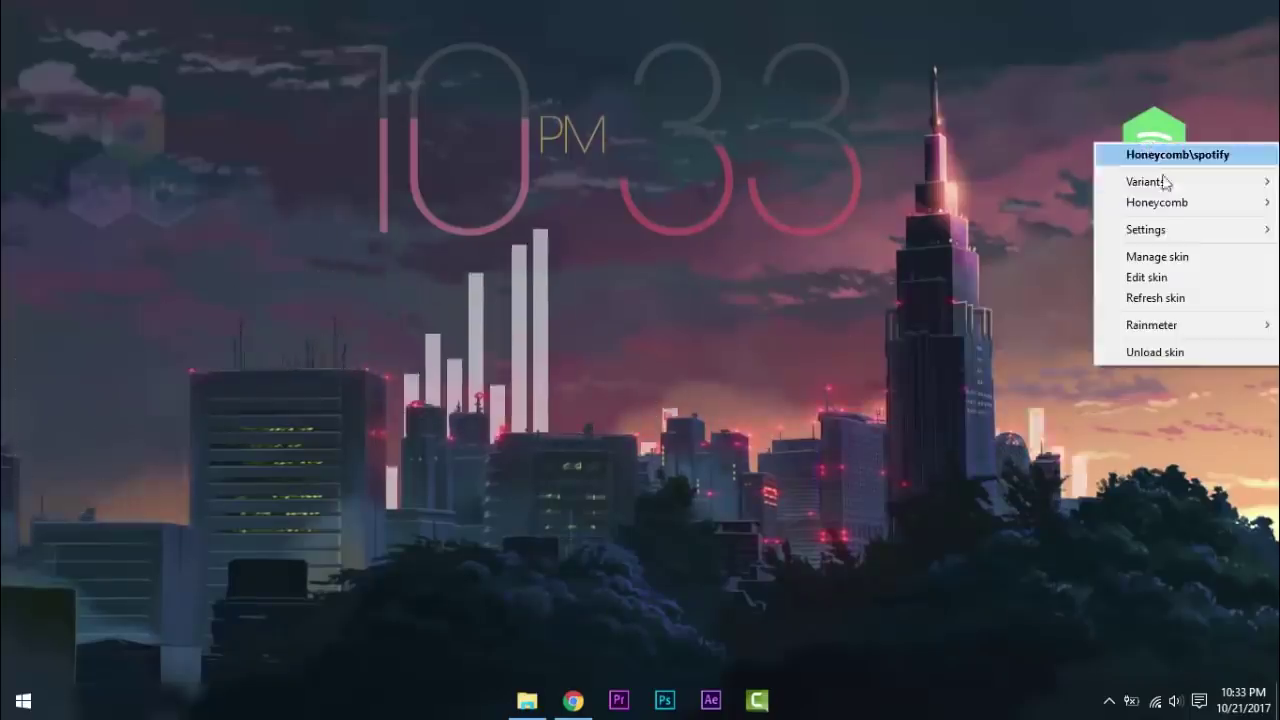
pyautogui.click(1154, 152)
pyautogui.rightClick(1154, 150)
pyautogui.moveTo(1130, 229)
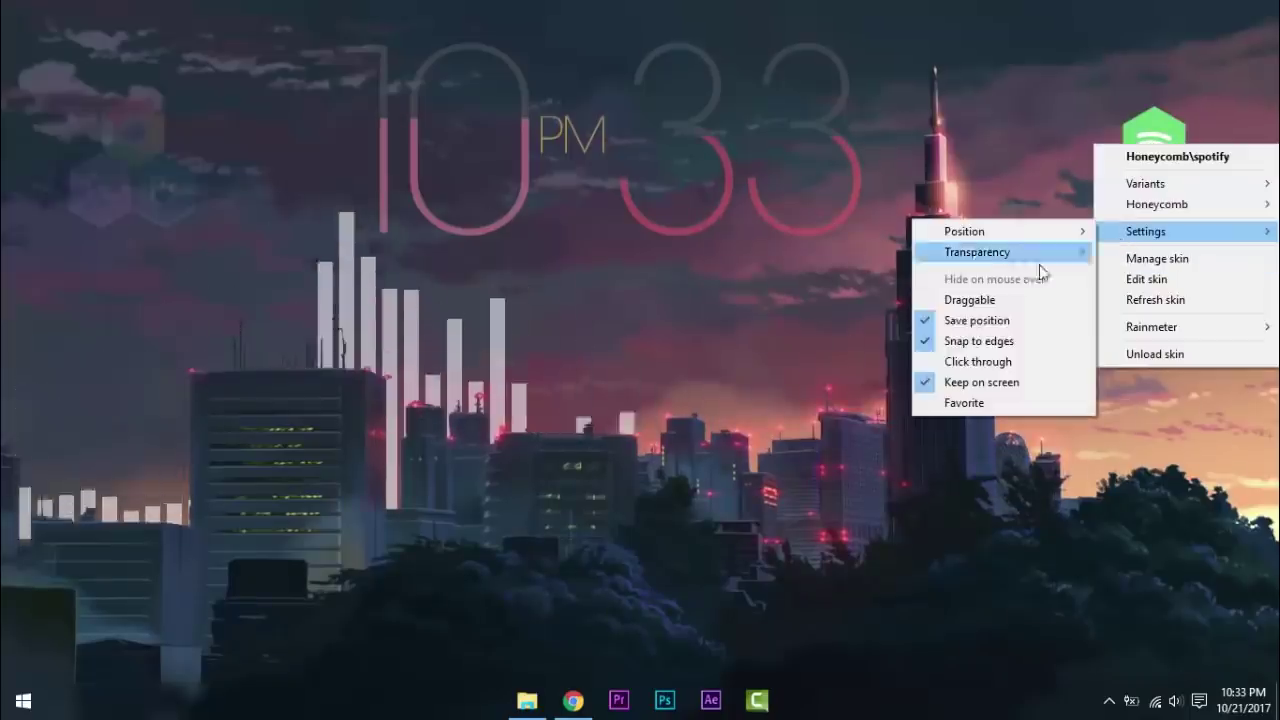
pyautogui.click(1018, 360)
# Turn off Draggable and enable Click through for the Honeycomb Steam icon.
pyautogui.rightClick(1104, 200)
pyautogui.moveTo(1137, 300)
pyautogui.click(990, 366)
pyautogui.rightClick(1104, 200)
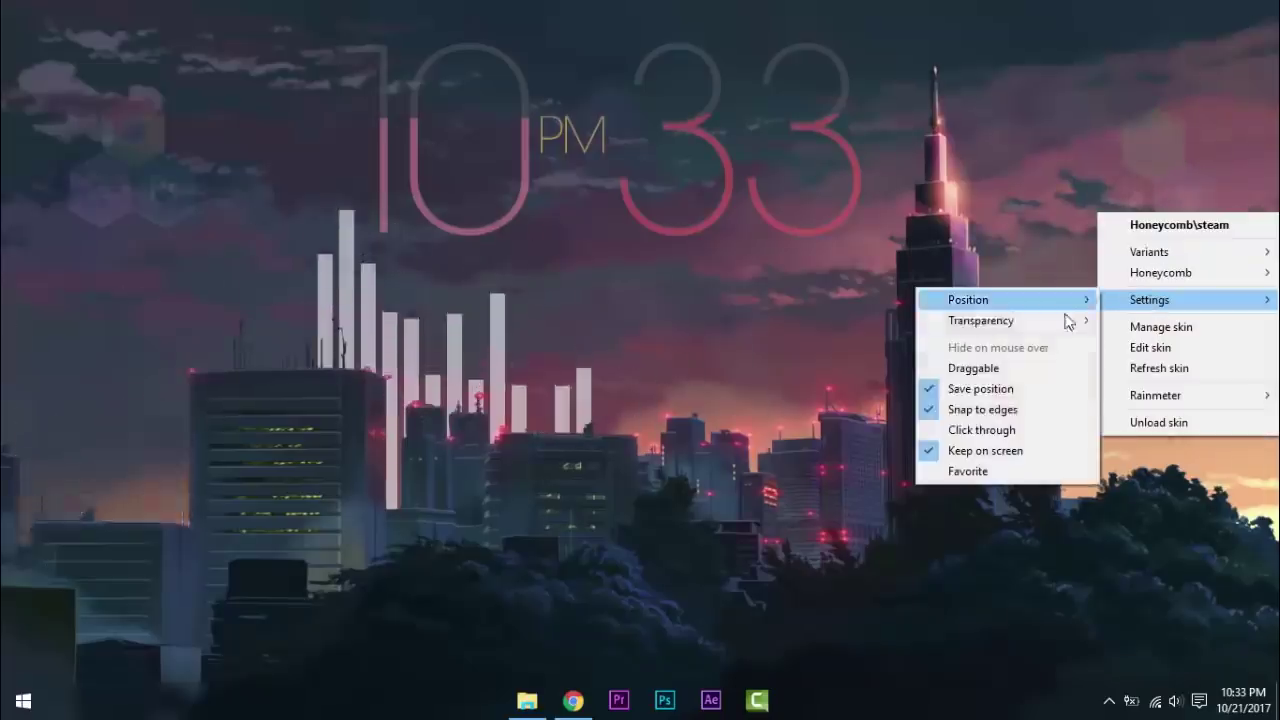
pyautogui.click(1034, 430)
# Enable Click through for the Honeycomb TeamSpeak icon.
pyautogui.rightClick(1172, 218)
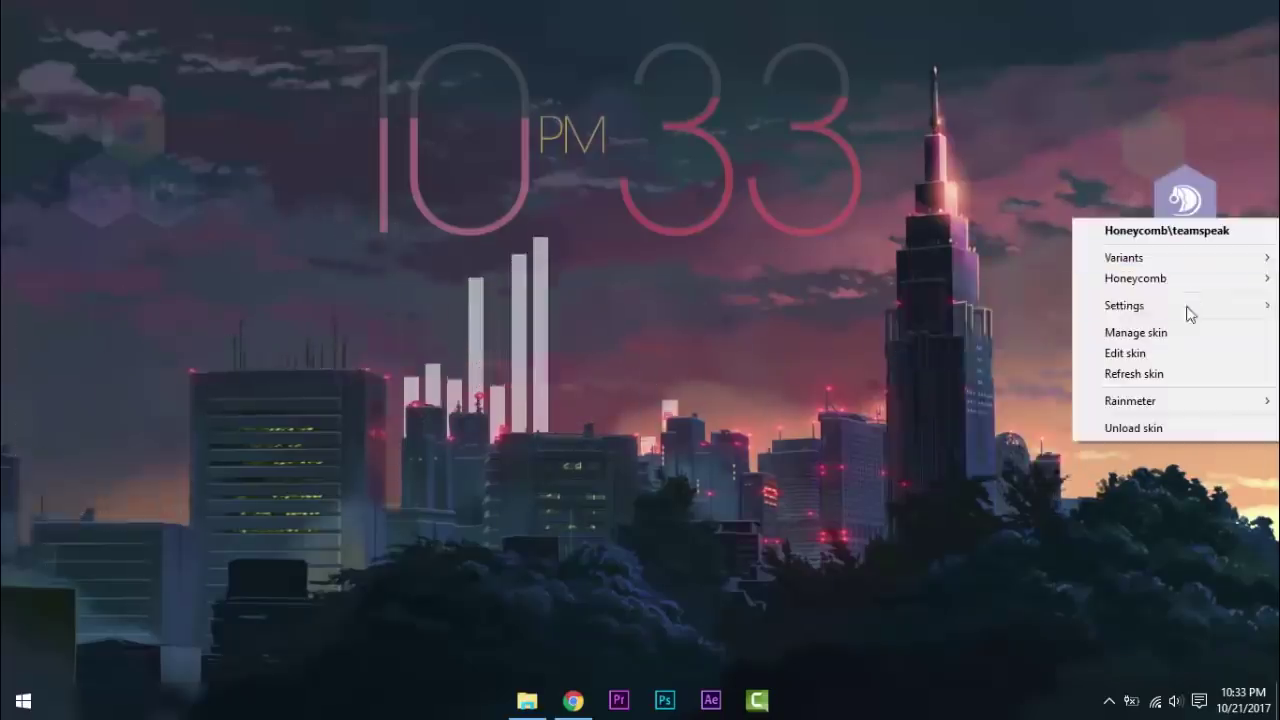
pyautogui.moveTo(1189, 297)
pyautogui.click(1030, 434)
# Turn off Draggable and enable Click through for the Honeycomb Photoshop icon.
pyautogui.rightClick(162, 196)
pyautogui.moveTo(235, 280)
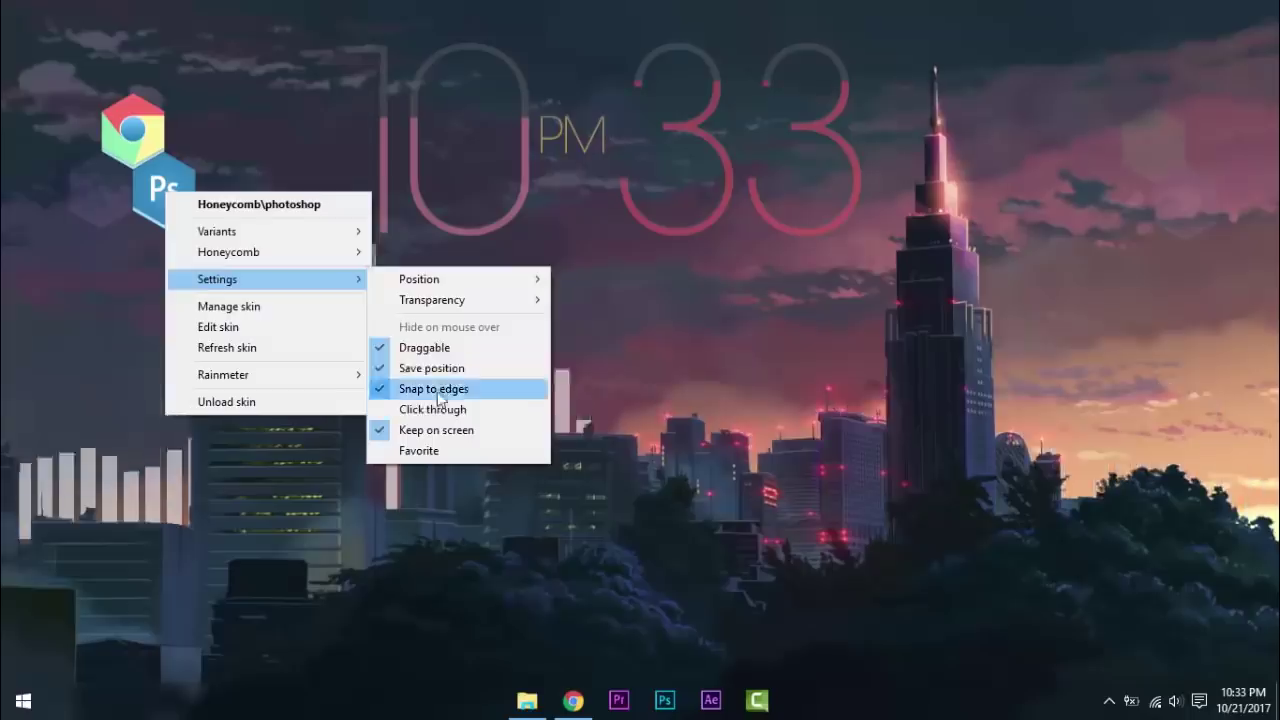
pyautogui.click(420, 409)
pyautogui.rightClick(178, 196)
pyautogui.click(450, 411)
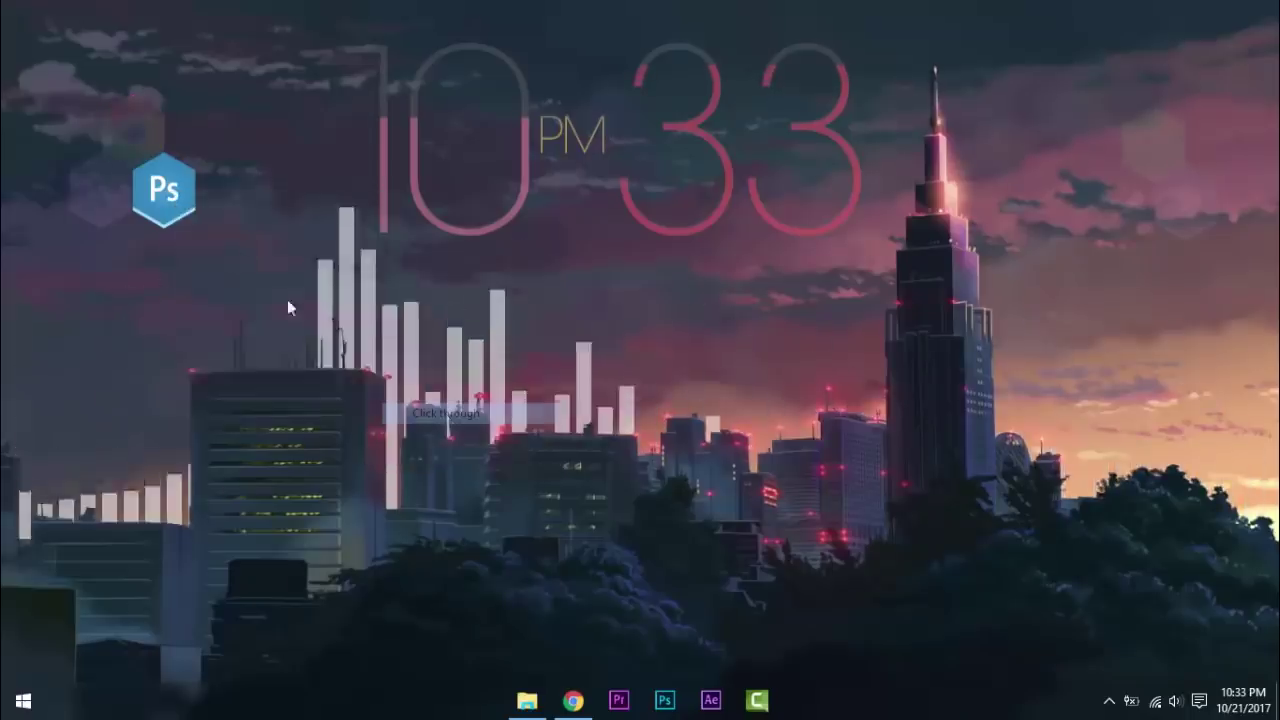
# Turn off Draggable and enable Click through for the Honeycomb Chrome icon.
pyautogui.rightClick(155, 126)
pyautogui.moveTo(229, 231)
pyautogui.click(335, 300)
pyautogui.rightClick(152, 132)
pyautogui.moveTo(306, 243)
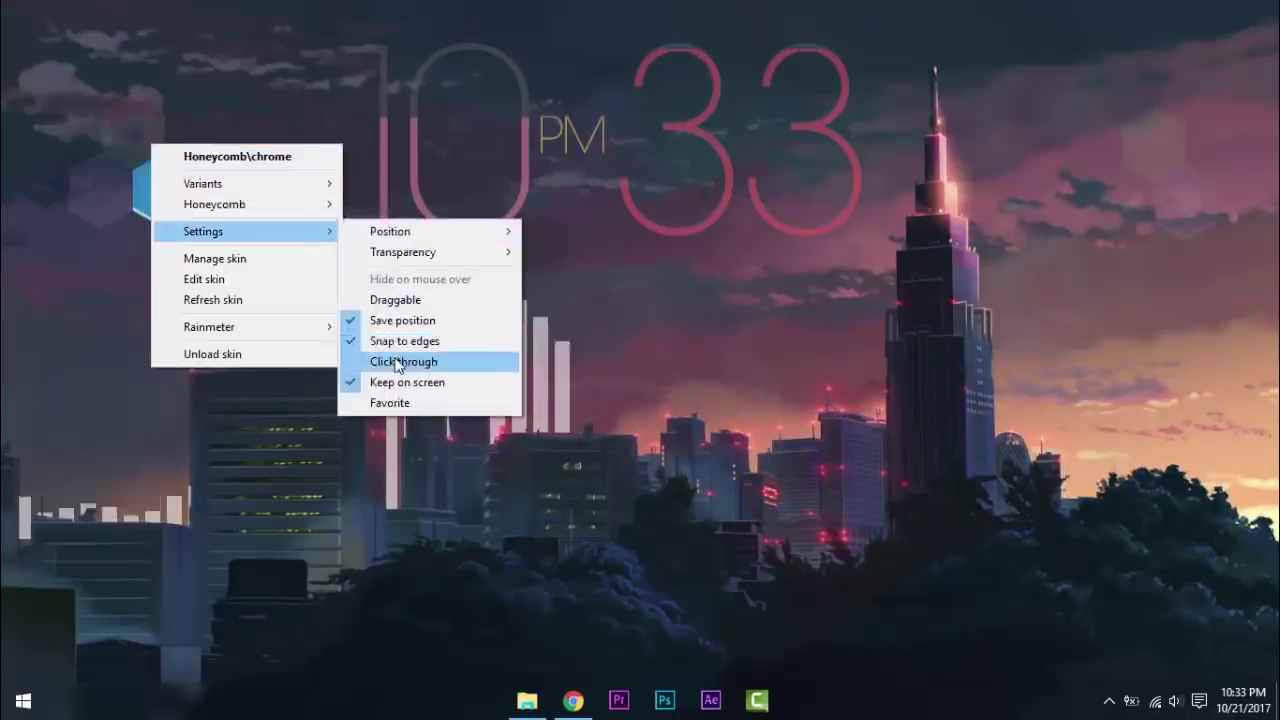
pyautogui.click(471, 360)
# Turn off Draggable and enable Click through for the Honeycomb Premiere icon.
pyautogui.rightClick(120, 168)
pyautogui.moveTo(175, 262)
pyautogui.click(345, 329)
pyautogui.rightClick(88, 178)
pyautogui.click(376, 395)
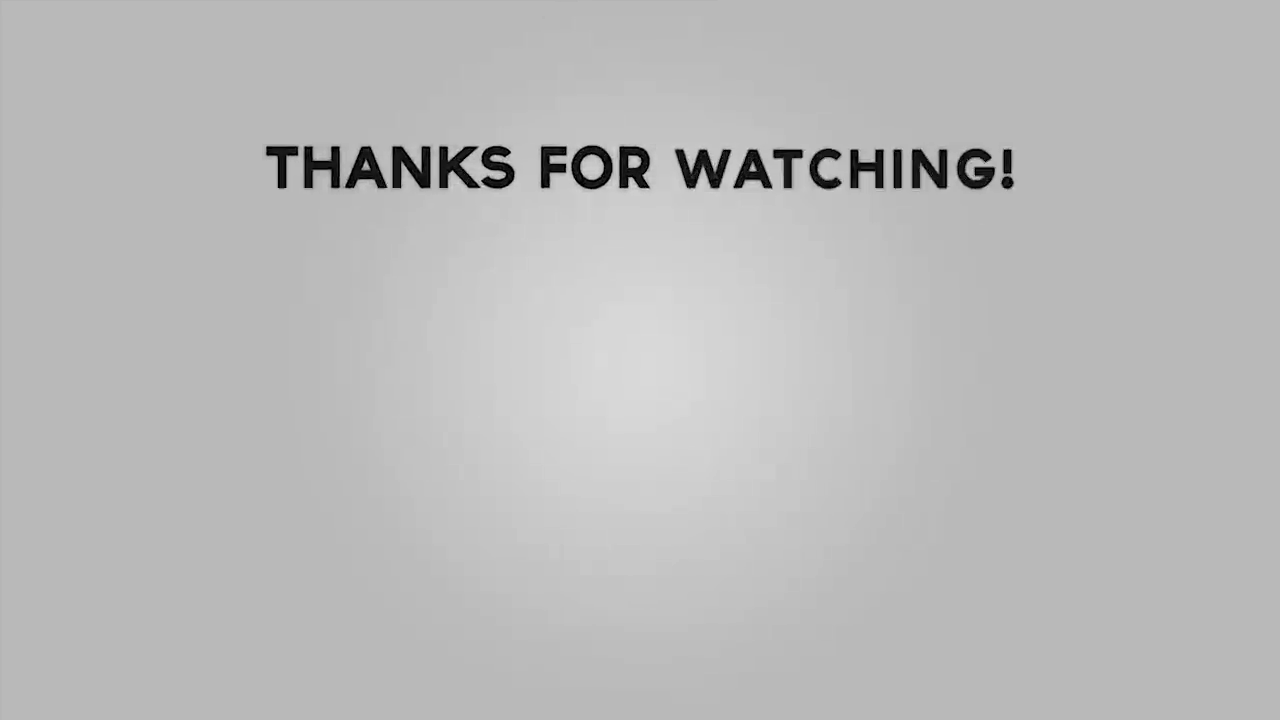